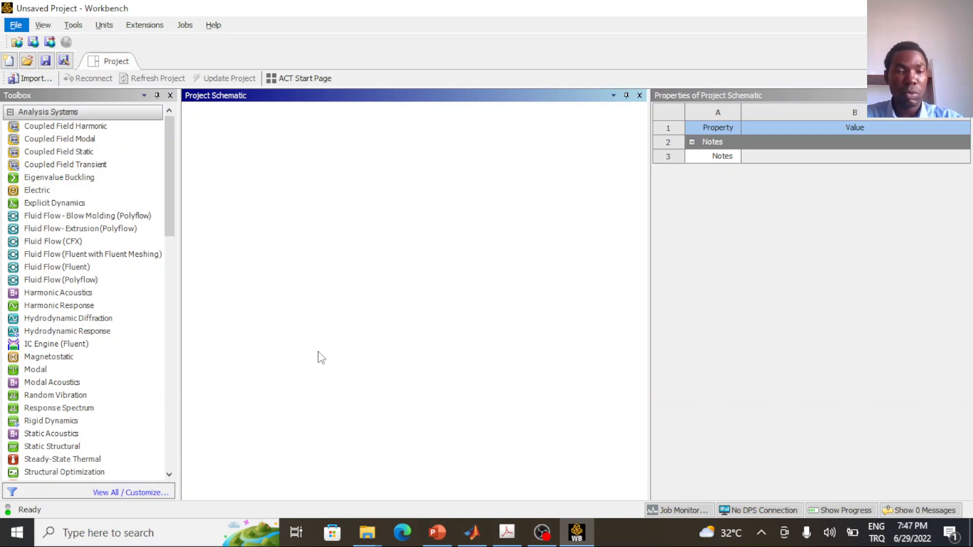
Add a Static Structural analysis system to the empty project schematic
click(64, 448)
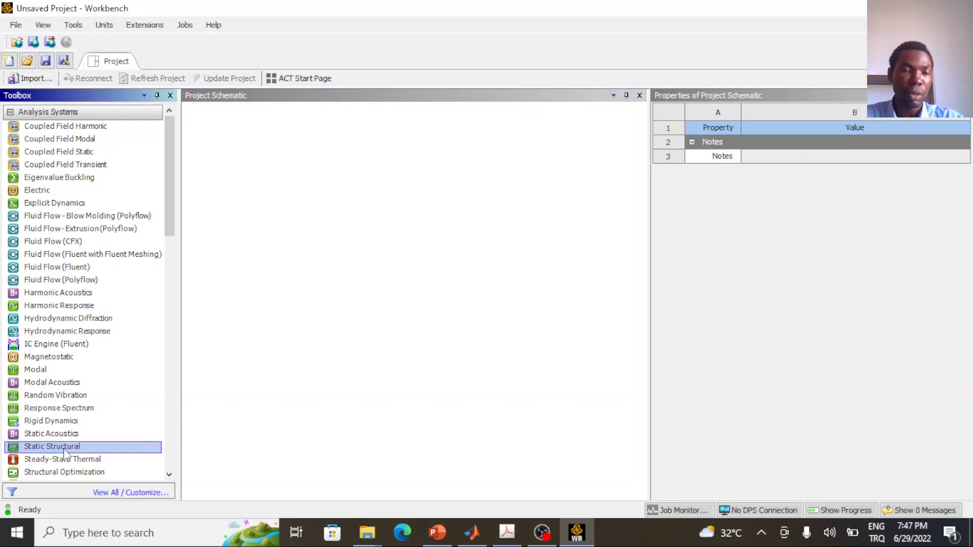
scroll(65, 453, down, 2)
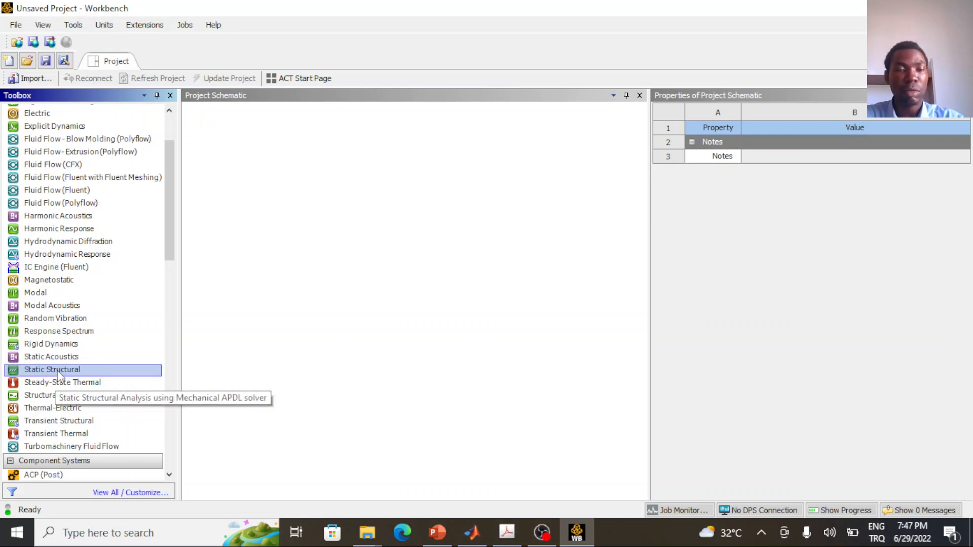
drag(58, 373, 282, 174)
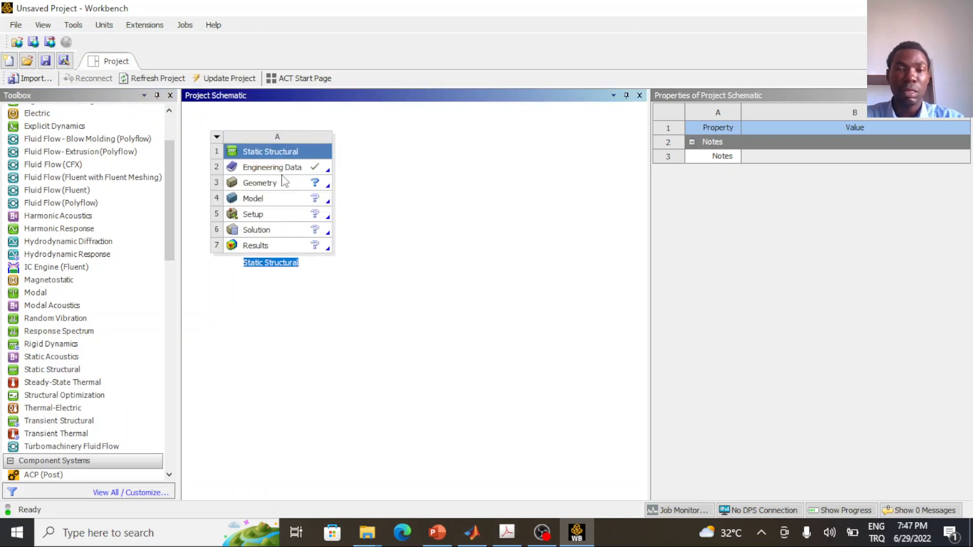
Look through the Static Structural system's cells from Engineering Data to Results, viewing the properties of each
click(278, 169)
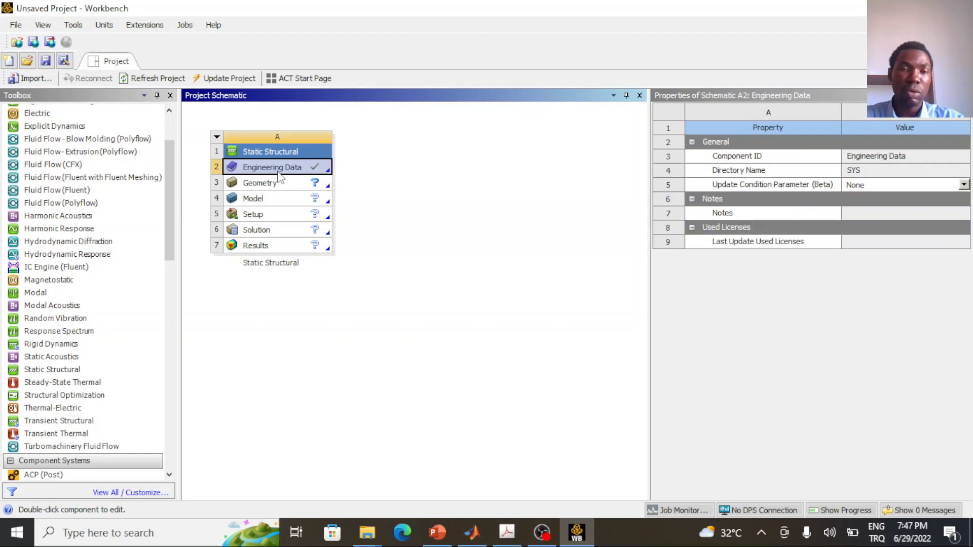
click(265, 183)
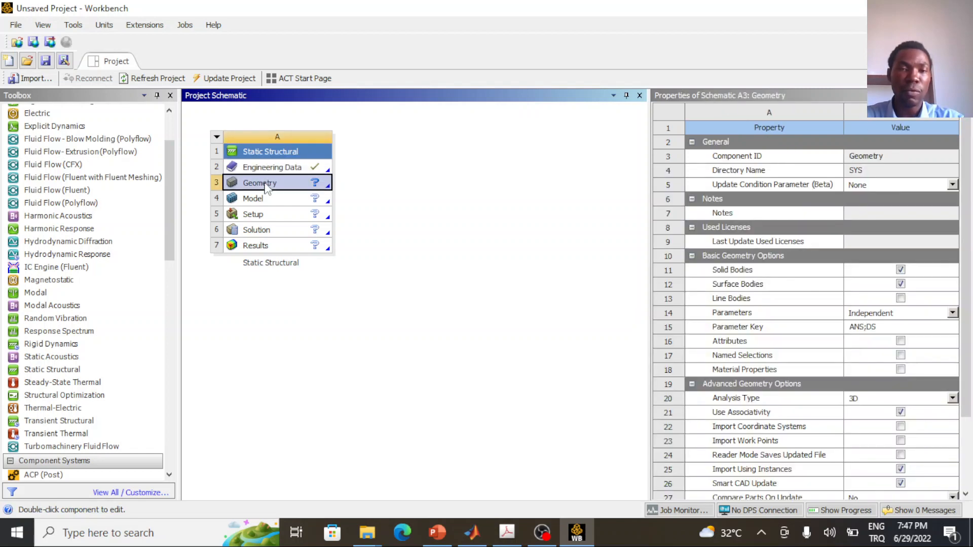
click(270, 171)
click(272, 186)
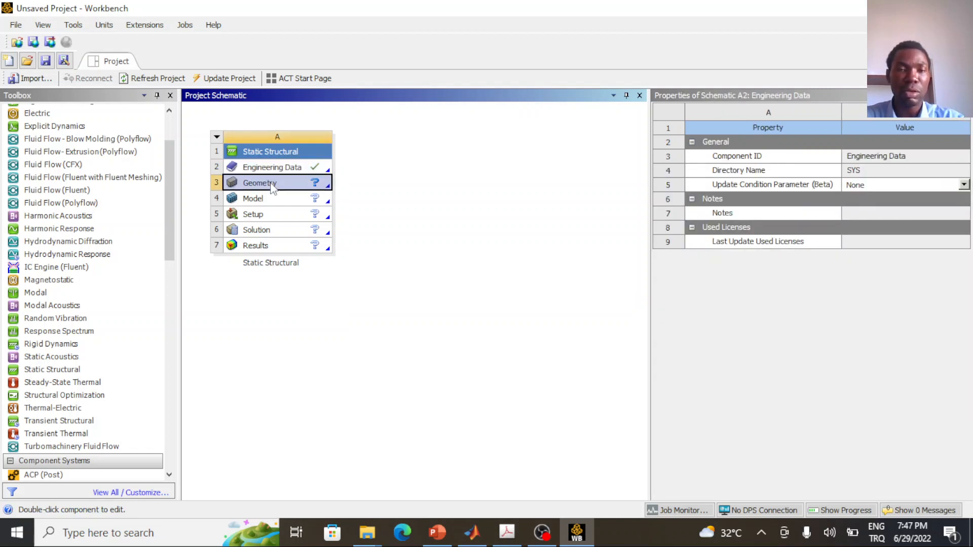
click(272, 200)
click(274, 215)
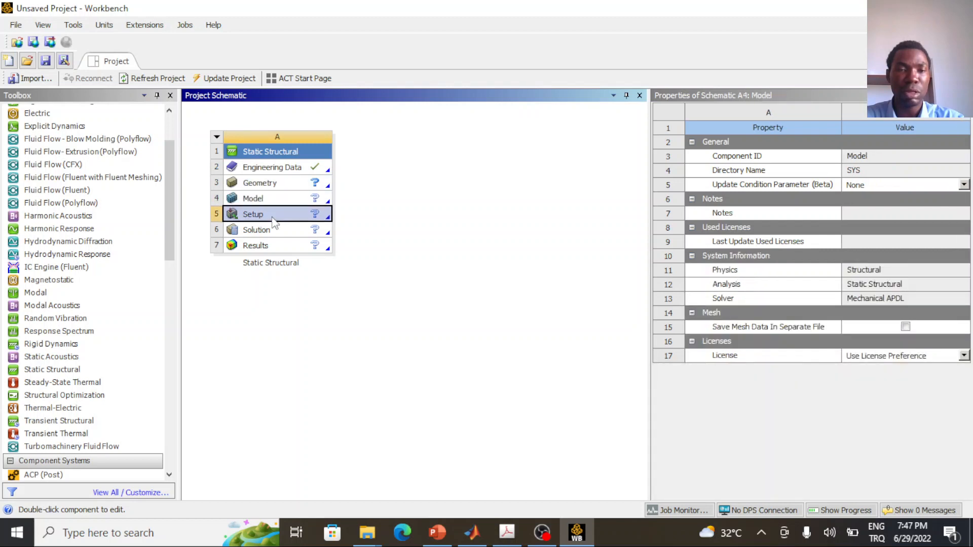
click(273, 231)
click(273, 247)
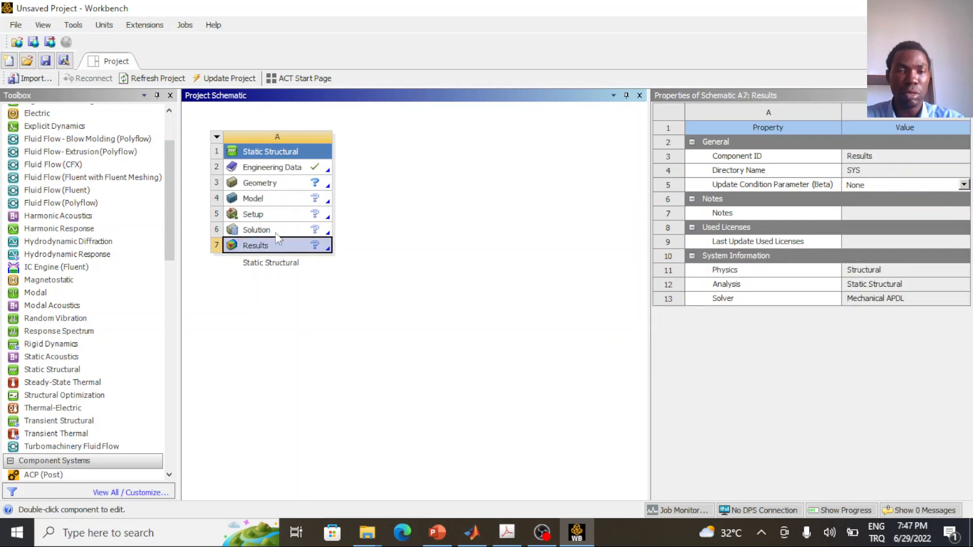
Open the system's Engineering Data for editing and add a new material named Steel
click(286, 170)
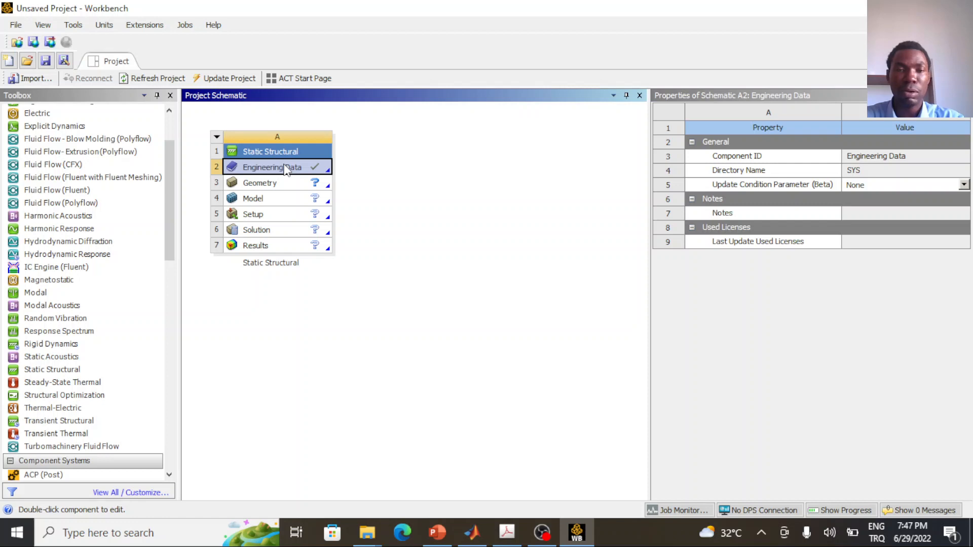
double_click(285, 170)
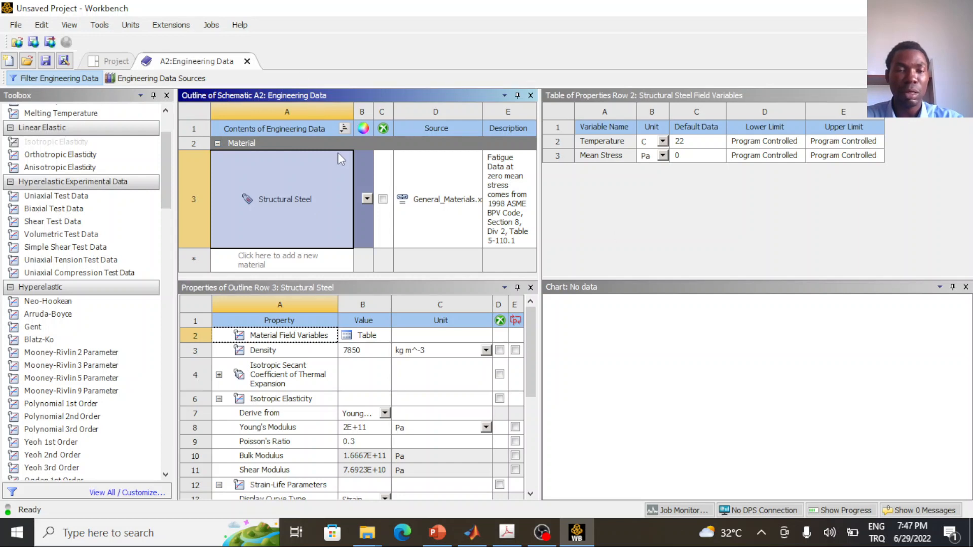
click(278, 260)
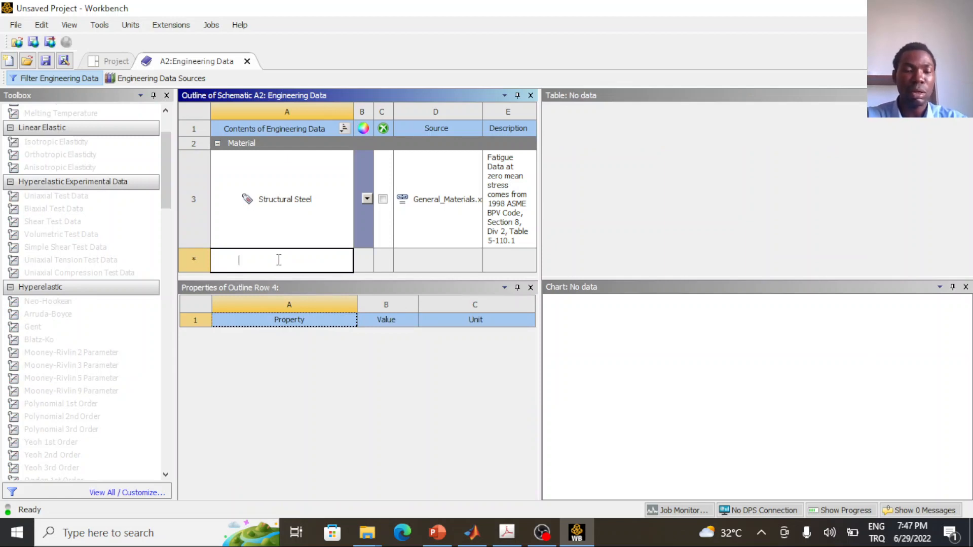
text(STeel)
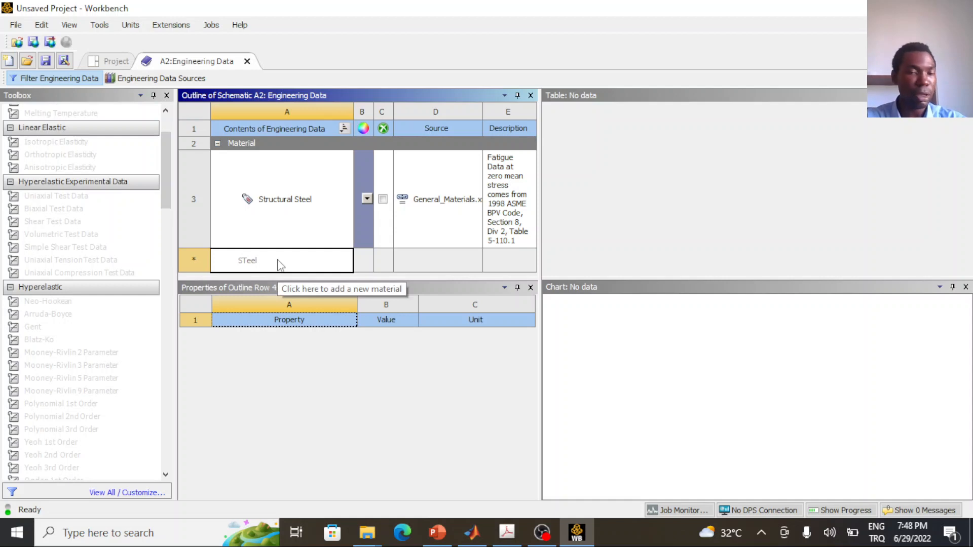
key(BackSpace)
key(BackSpace)
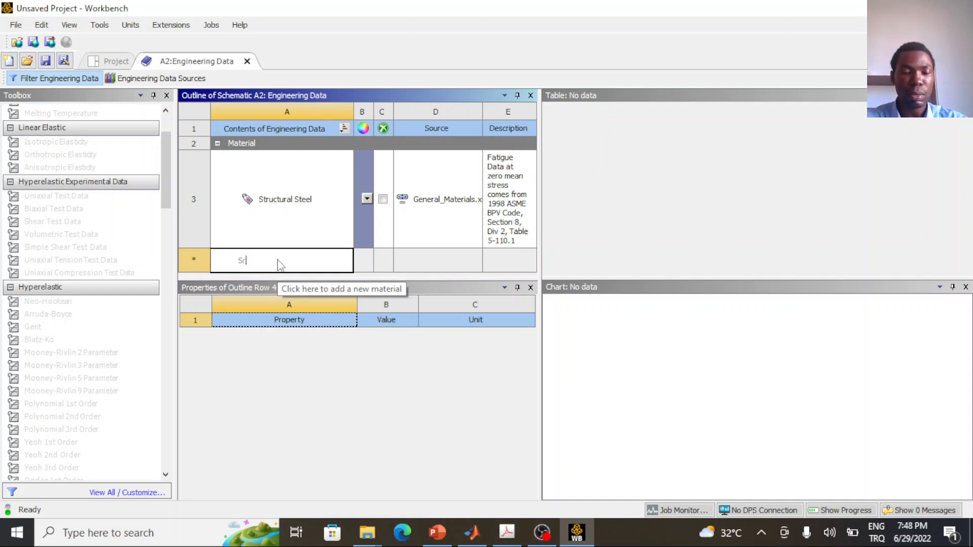
text(teel)
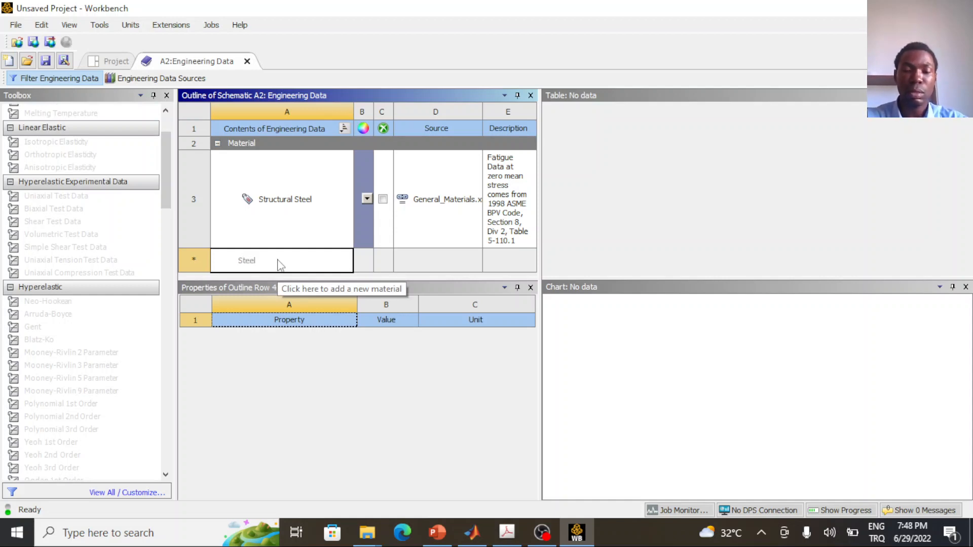
key(Return)
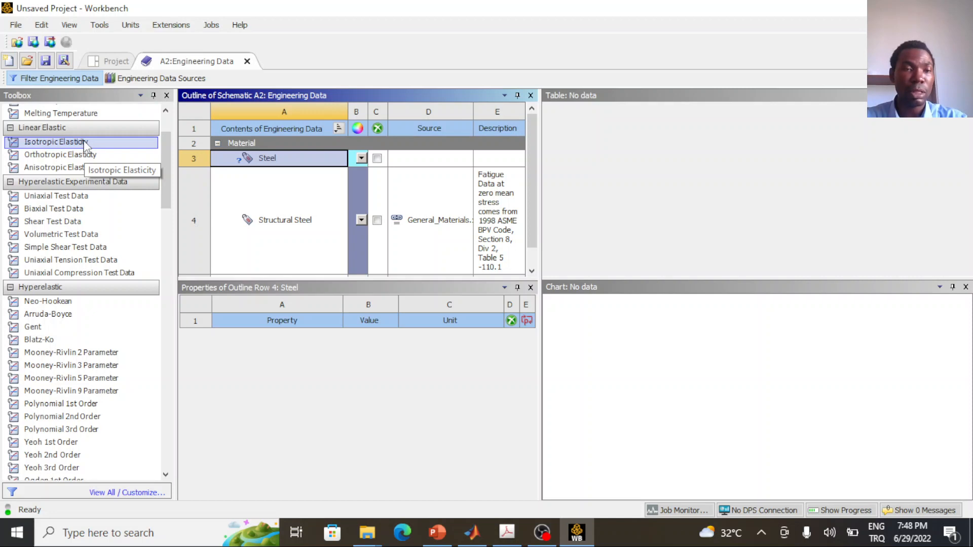
Assign the Isotropic Elasticity property to the new Steel material
click(60, 144)
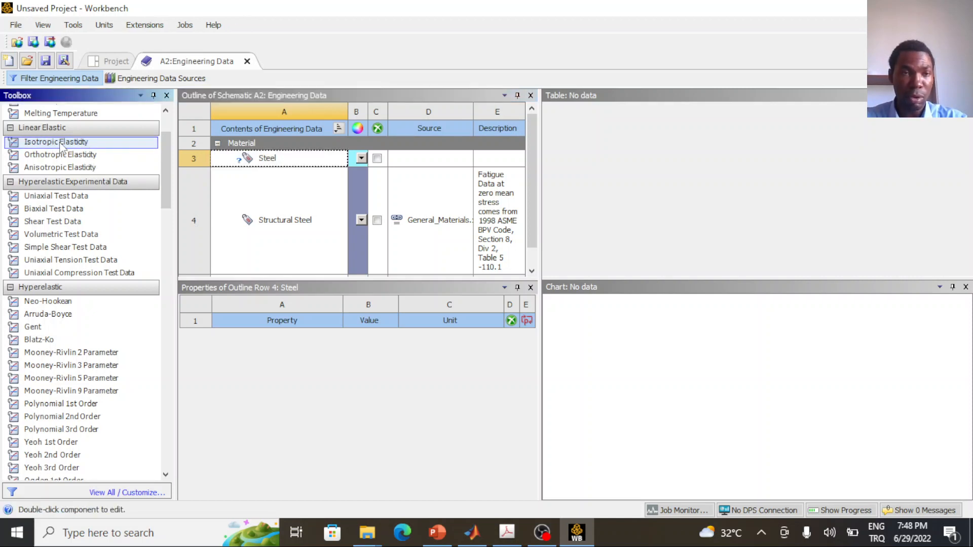
drag(59, 144, 244, 166)
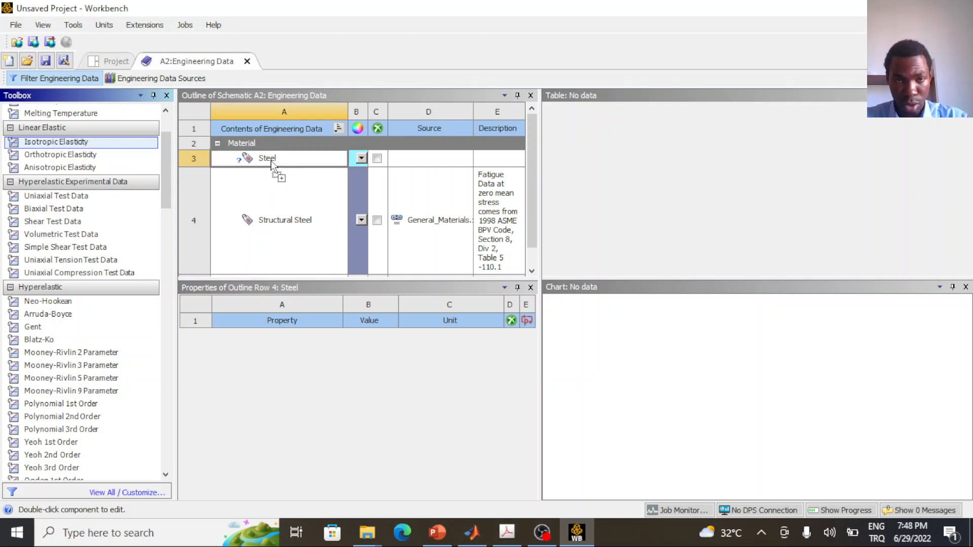
drag(271, 160, 271, 160)
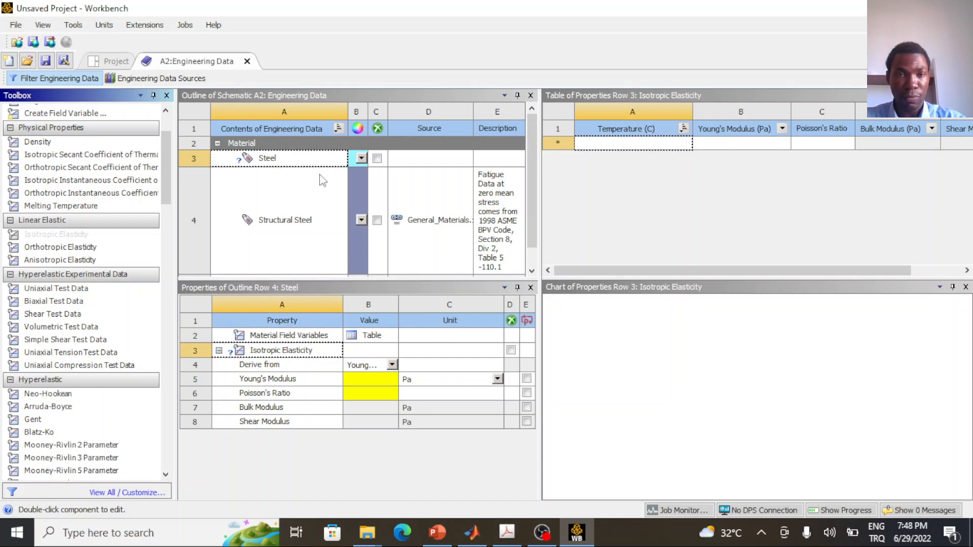
Examine the property list of the default Structural Steel material and return to the Steel material
click(287, 161)
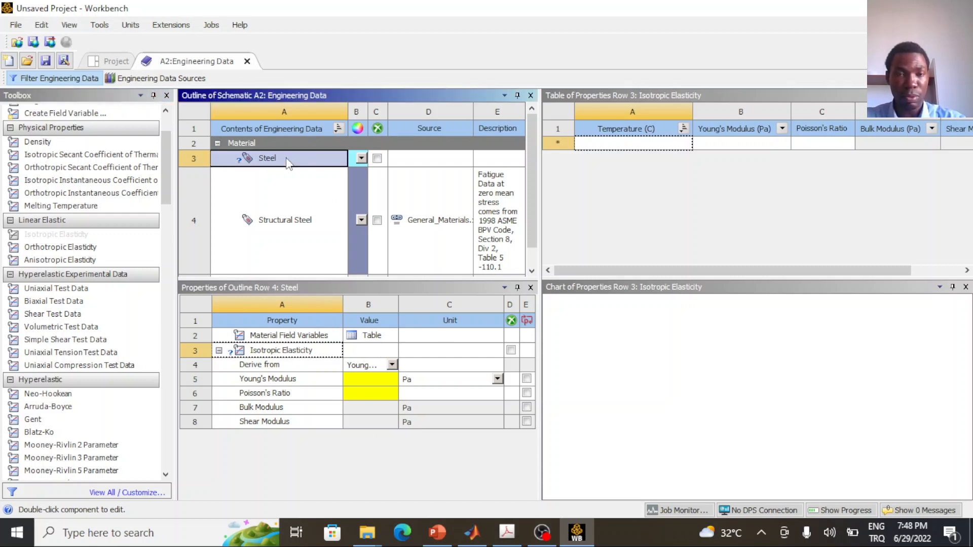
click(284, 199)
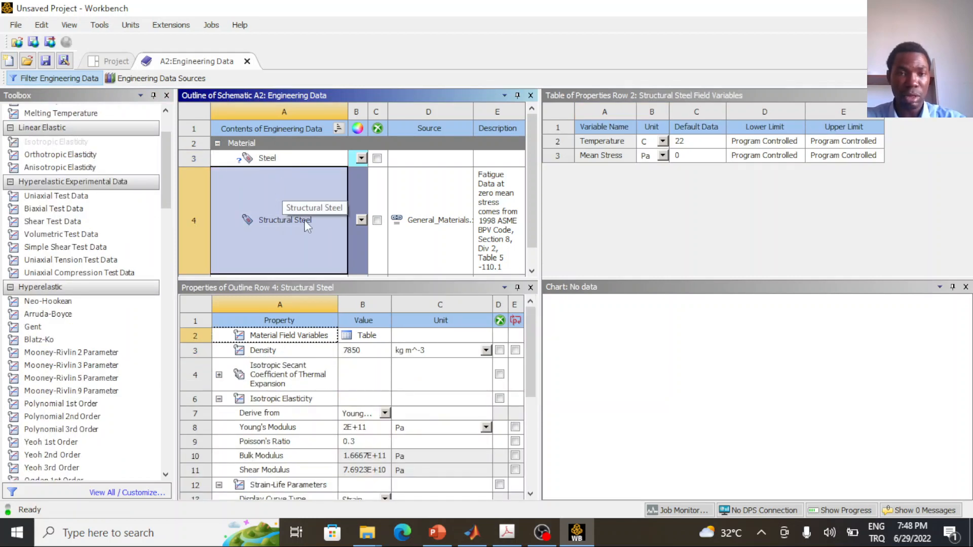
scroll(325, 375, down, 4)
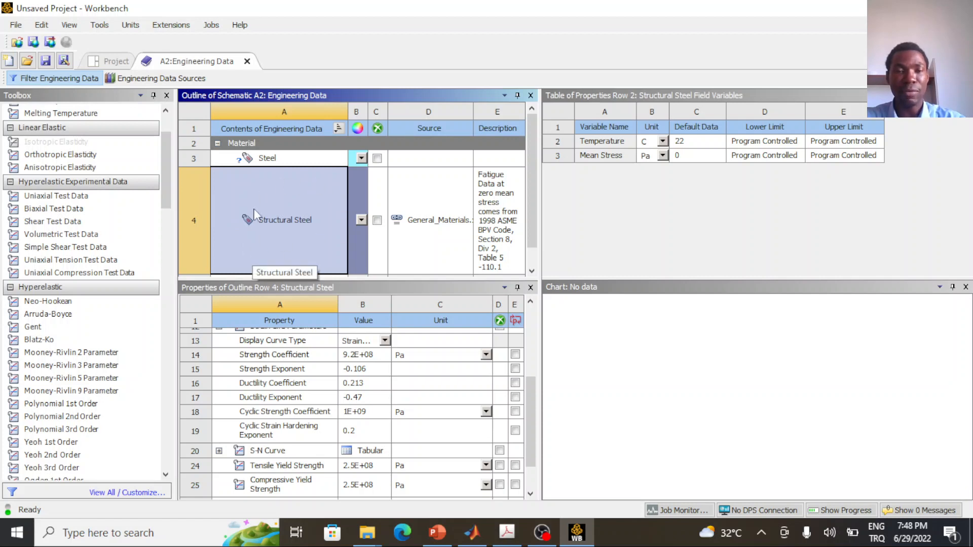
click(279, 159)
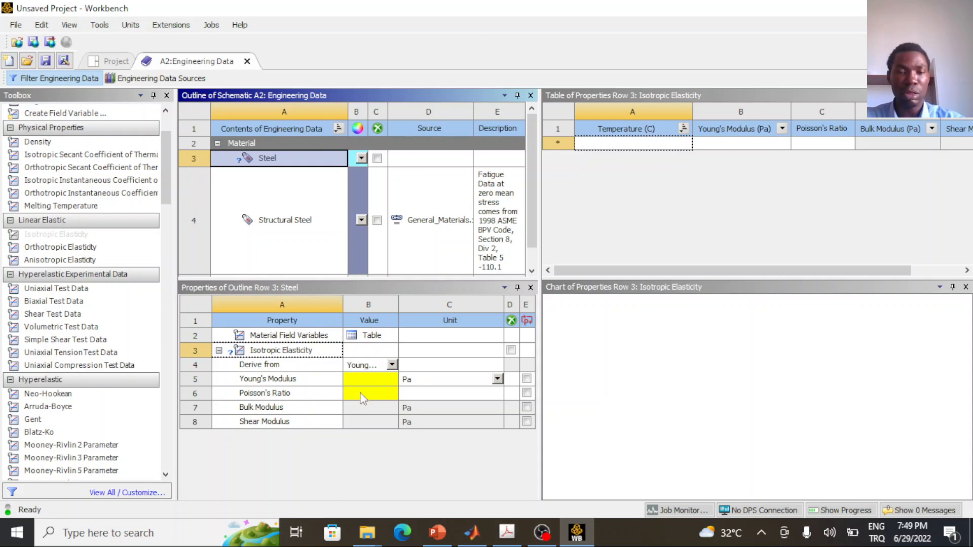
Check the elastic modulus on the truss slide in PowerPoint and set Steel's Young's Modulus to 205 GPa in Workbench
click(448, 533)
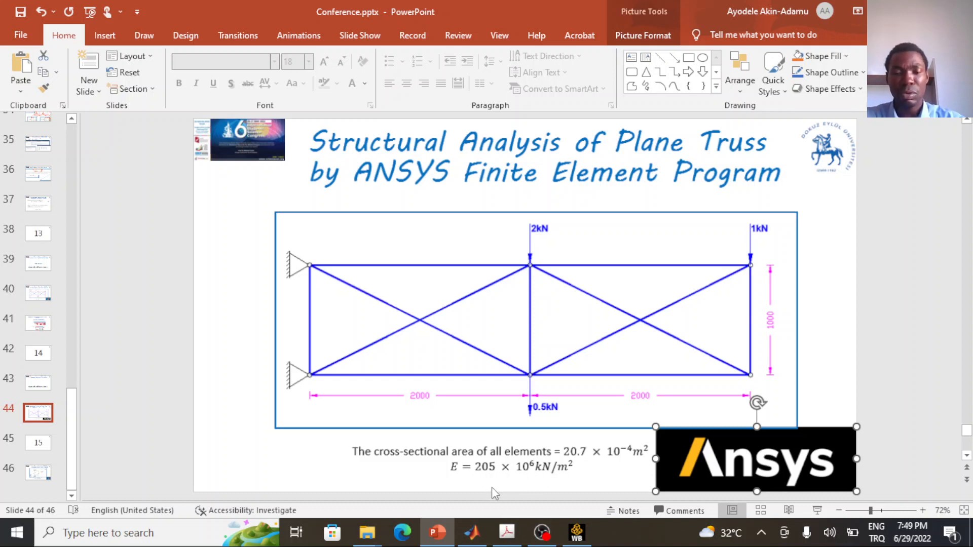
click(577, 535)
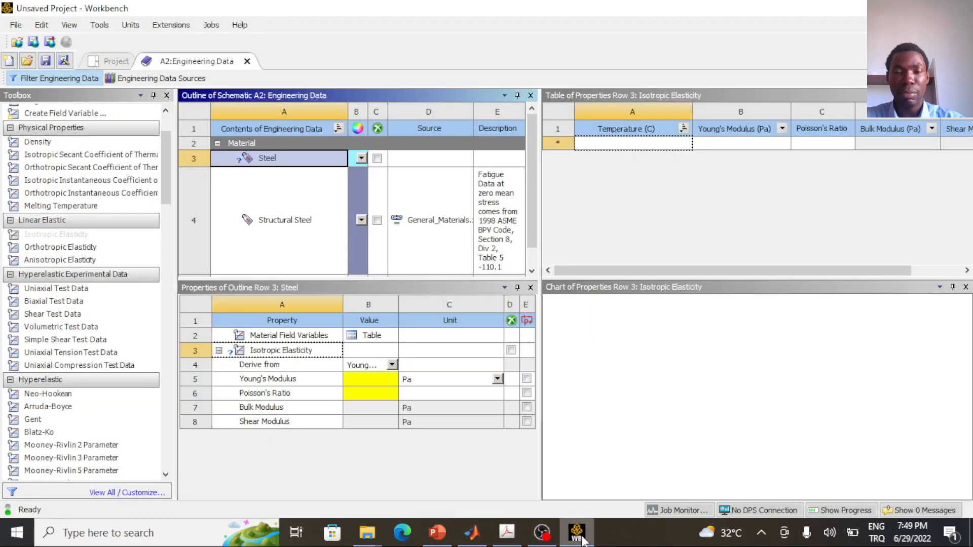
click(495, 380)
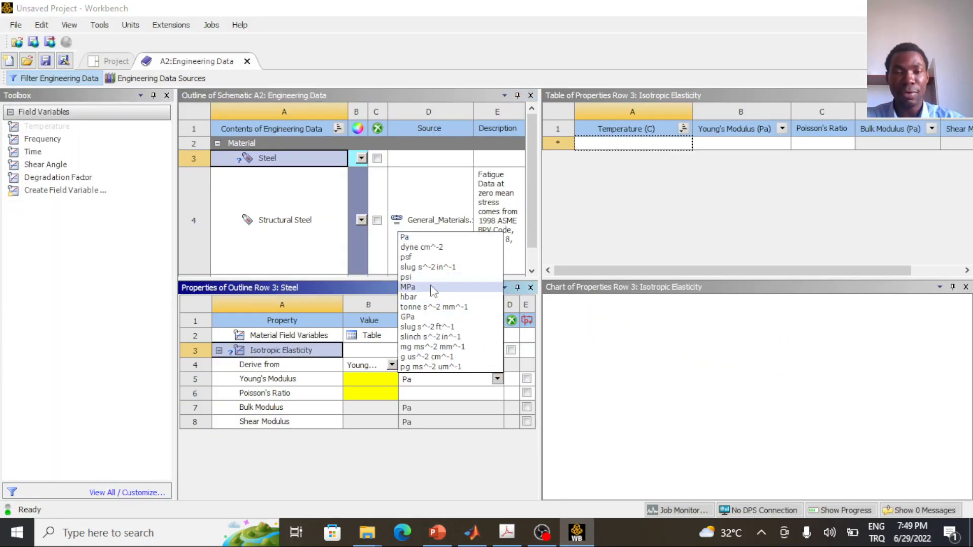
click(424, 318)
click(378, 376)
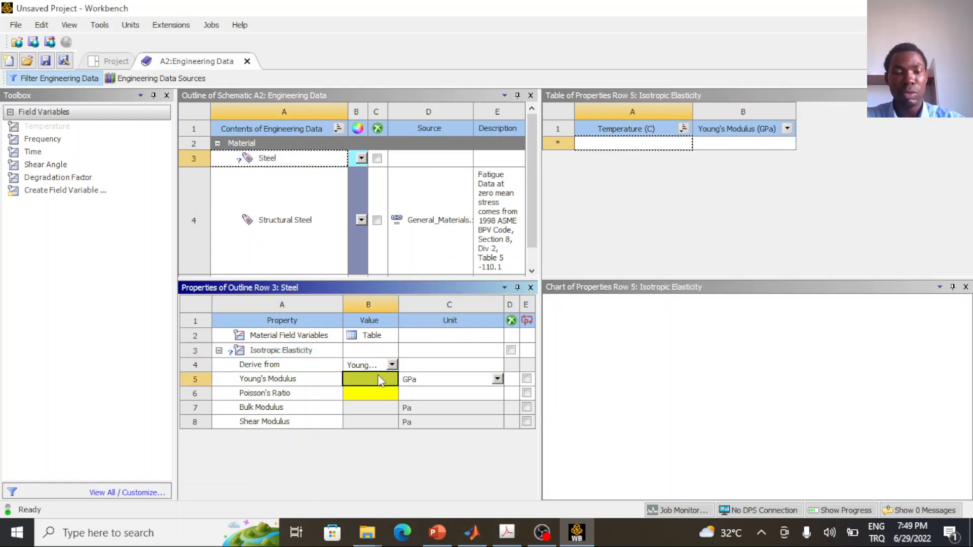
text(205)
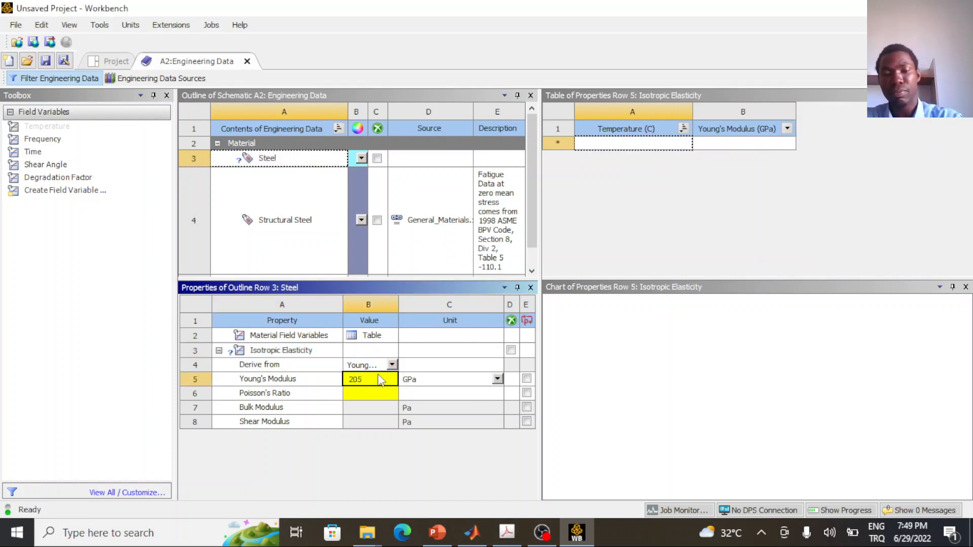
key(Return)
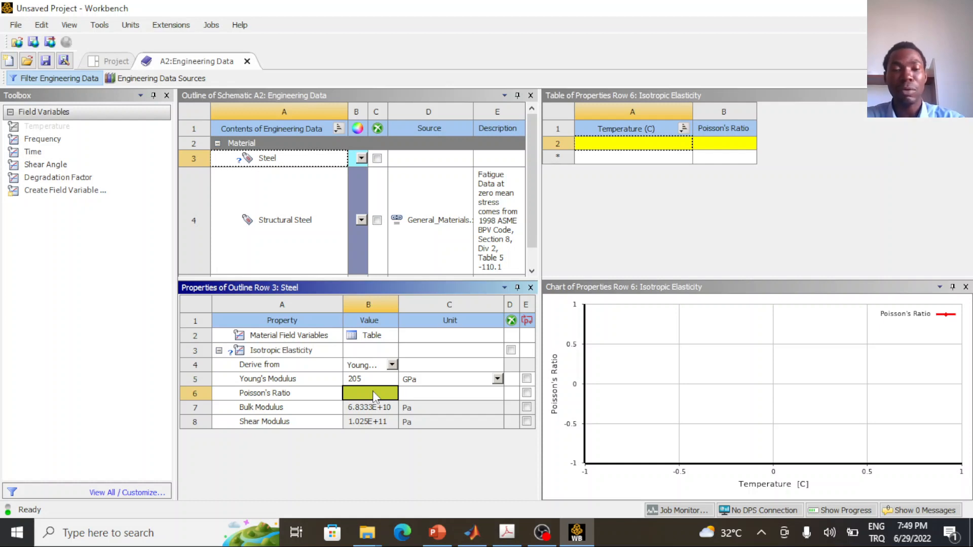
Set the Poisson's Ratio of the Steel material to 0.3
text(0.)
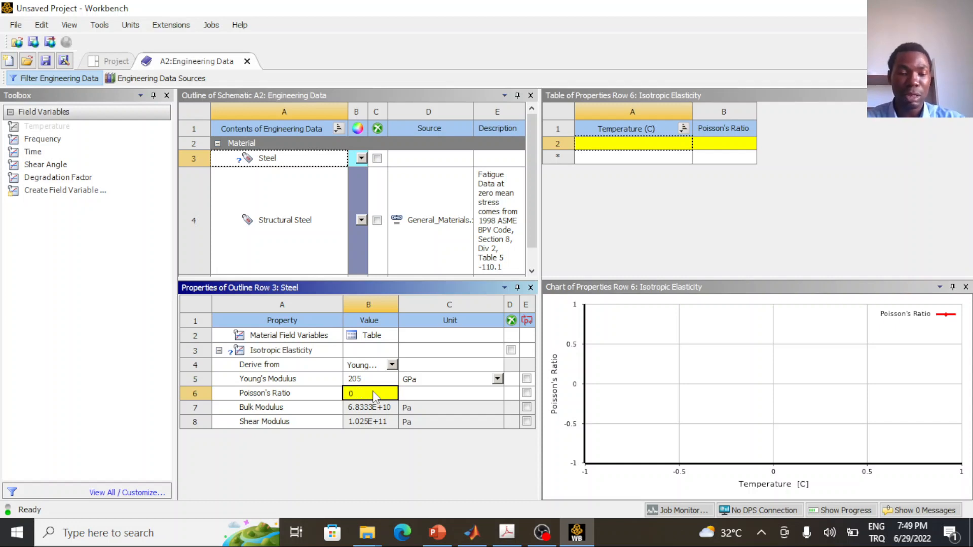
key(super+space)
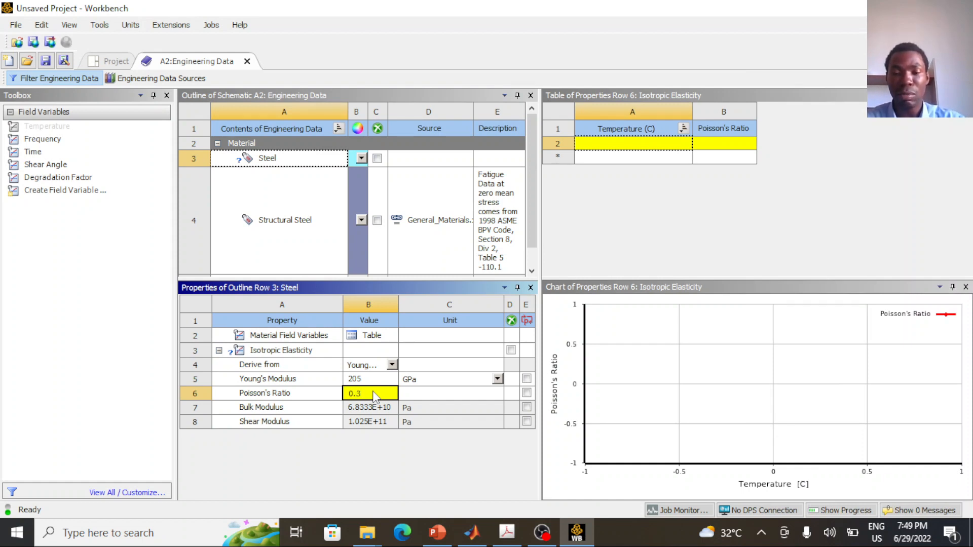
key(Return)
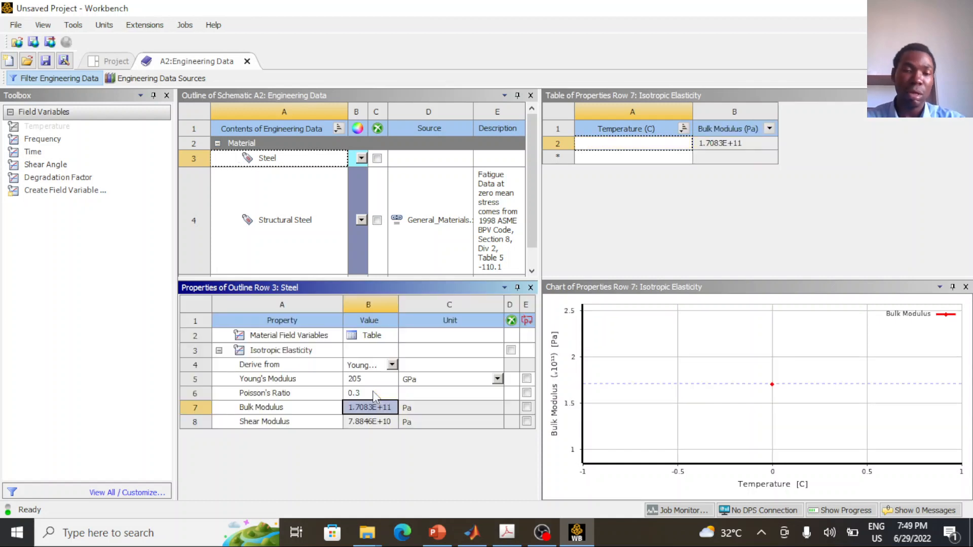
click(371, 394)
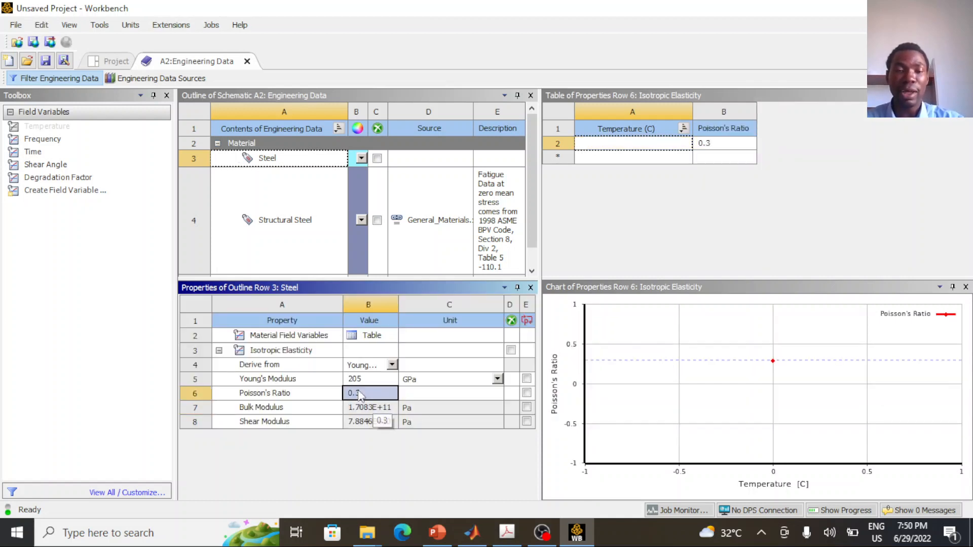
click(385, 380)
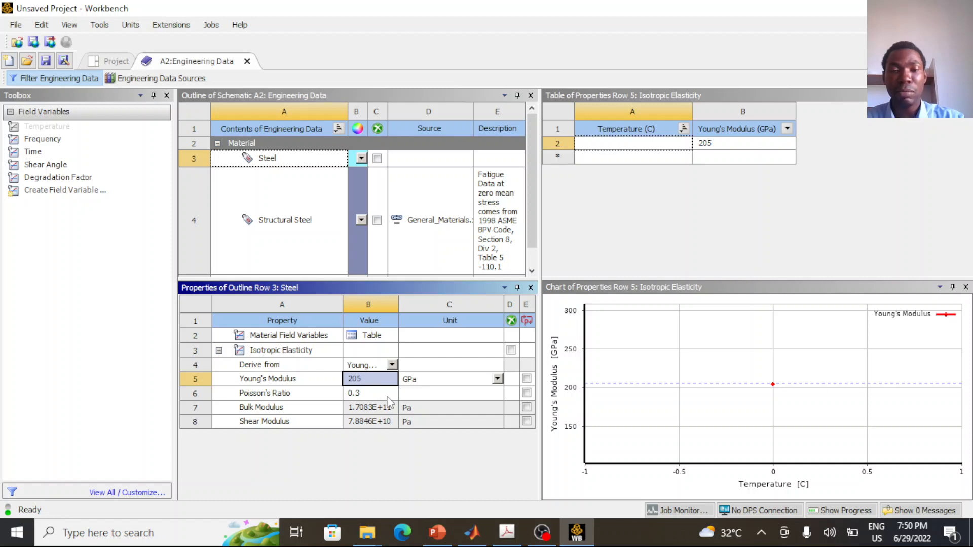
click(375, 393)
click(375, 379)
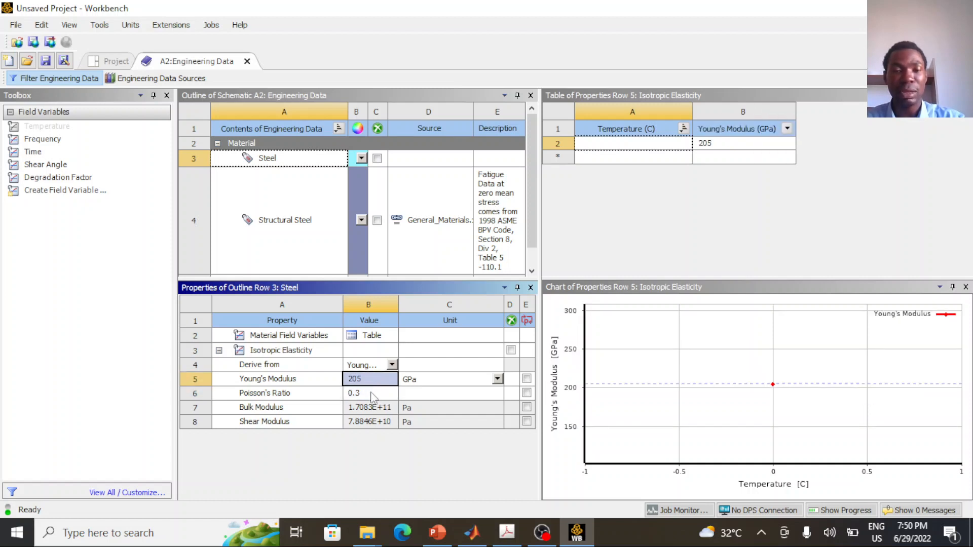
click(374, 394)
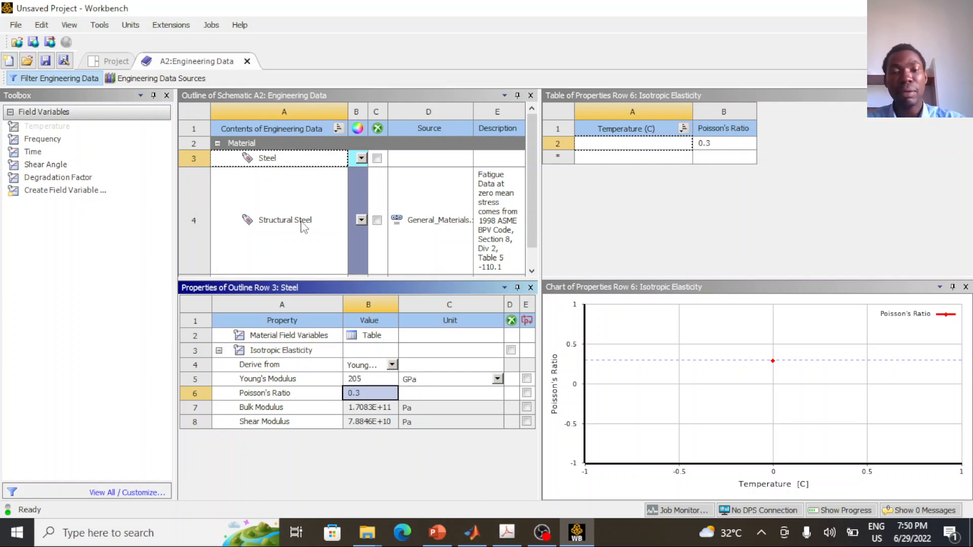
Close the Engineering Data and enable Line Bodies in the Geometry properties of the Static Structural system
click(286, 160)
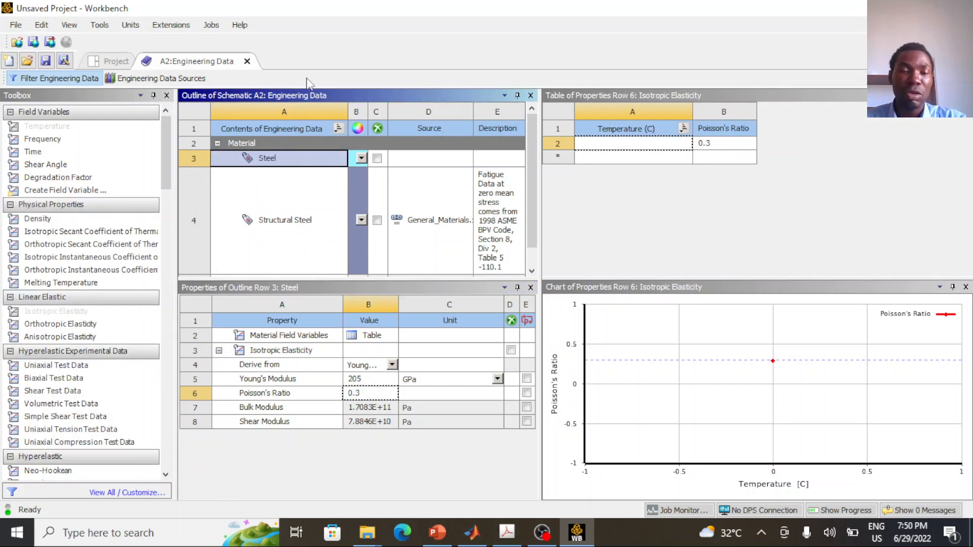
click(247, 61)
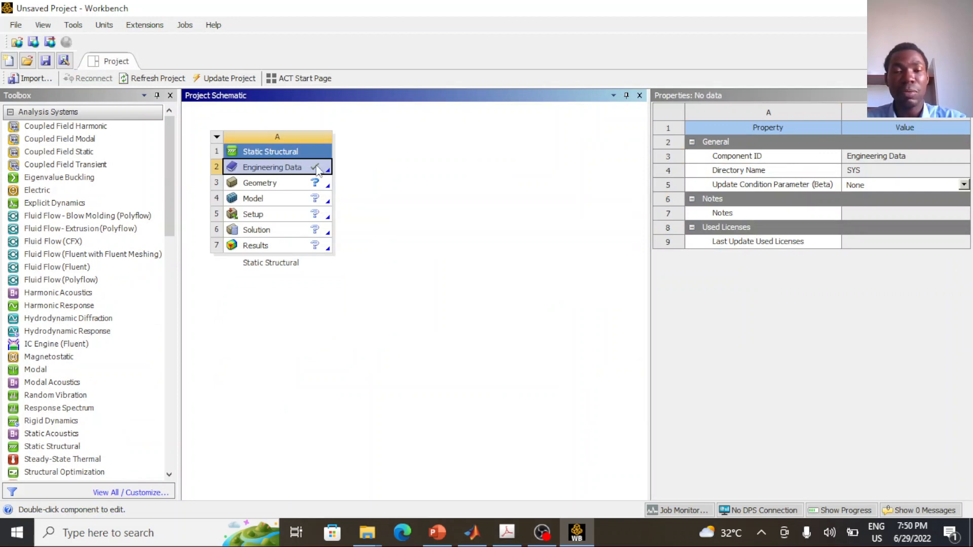
click(292, 187)
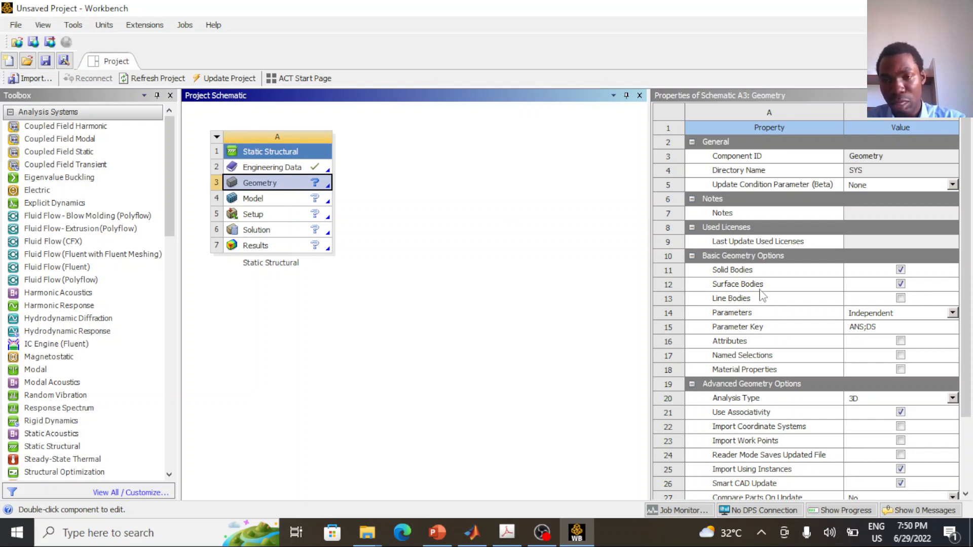
click(669, 299)
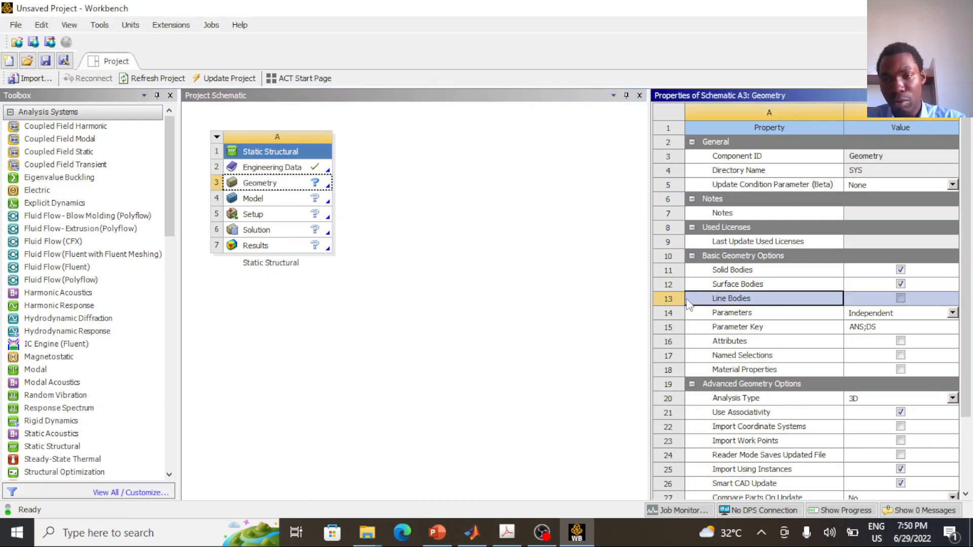
click(901, 298)
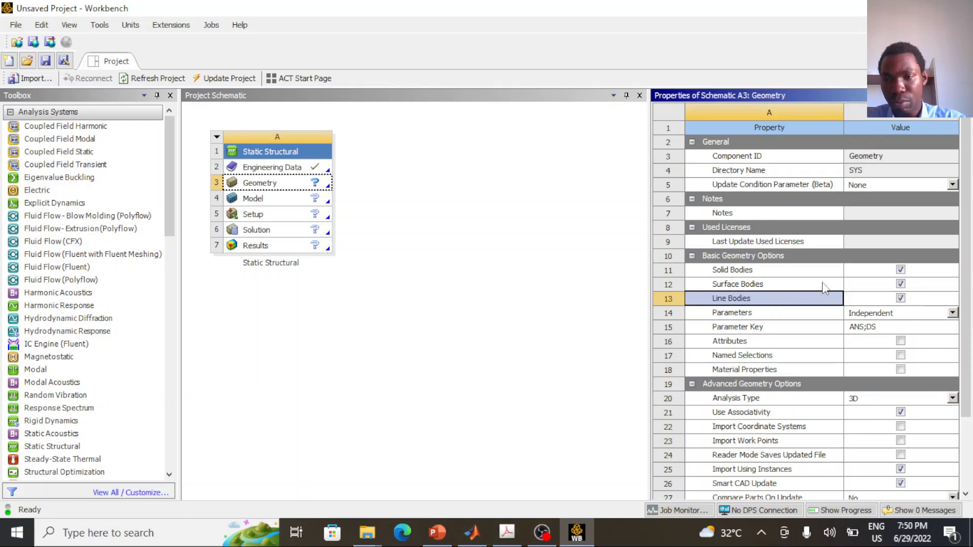
Select 3D as the Analysis Type in the advanced geometry options
scroll(824, 290, down, 2)
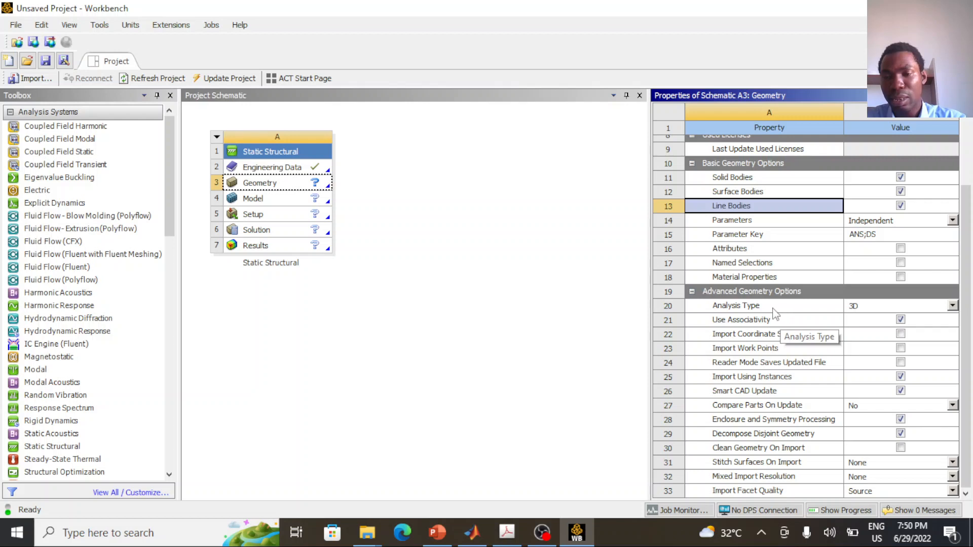
click(951, 307)
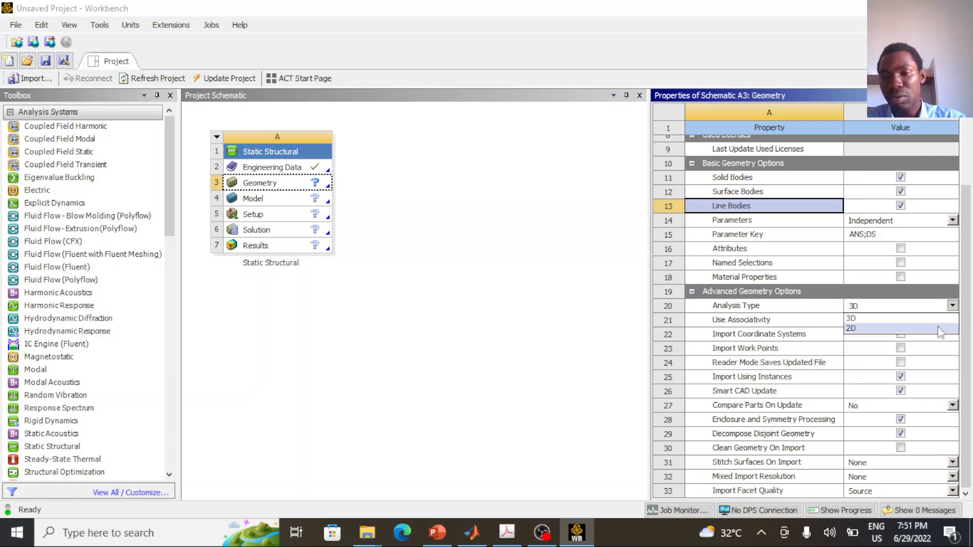
click(940, 320)
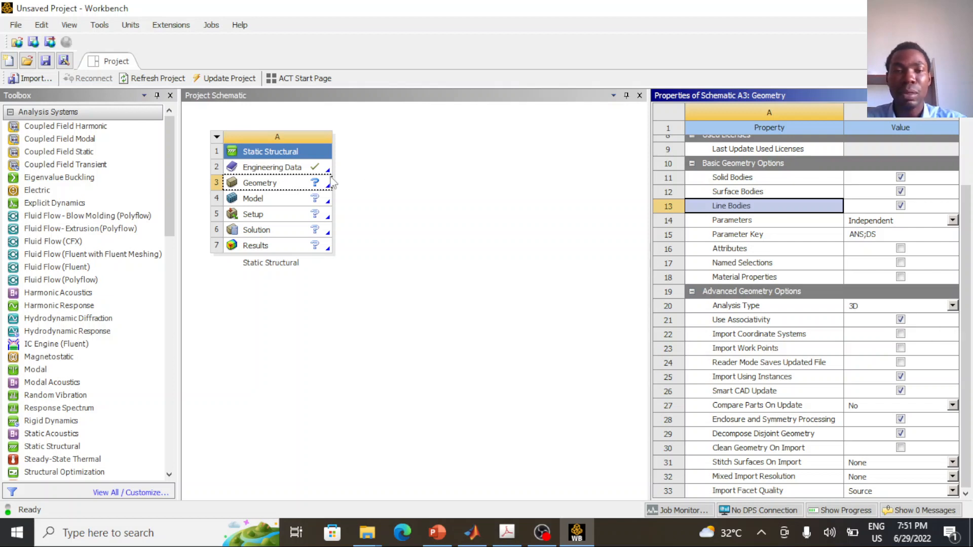
Open the Geometry of the Static Structural system for editing and switch to SpaceClaim
click(295, 186)
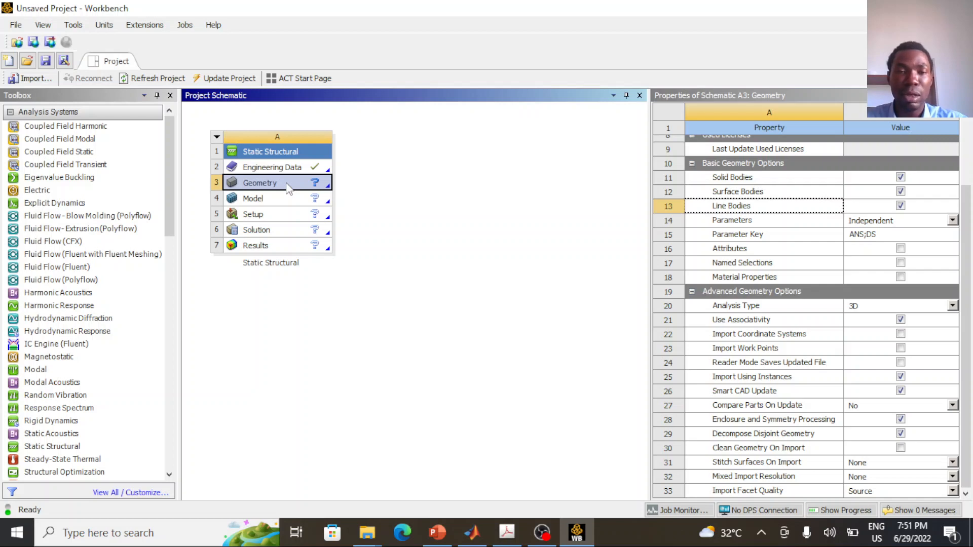
double_click(289, 188)
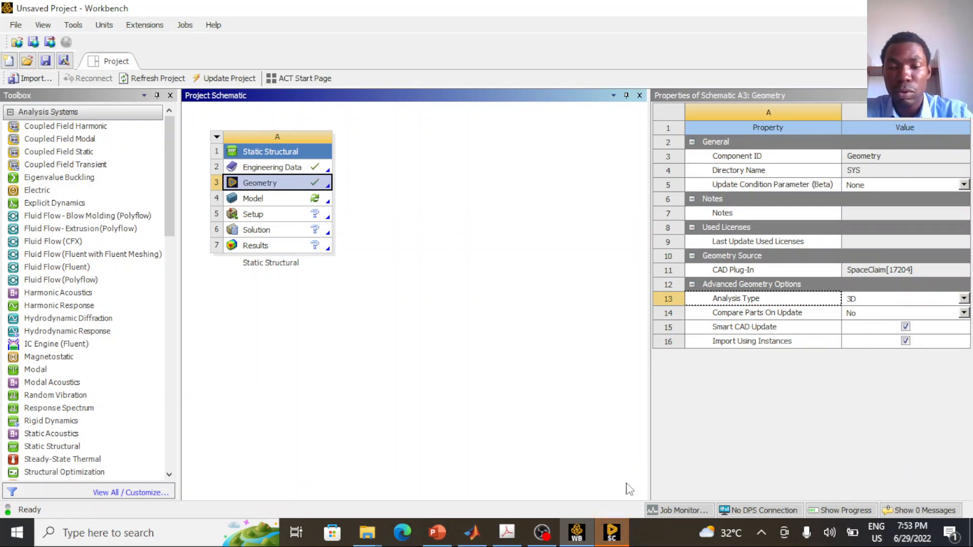
click(612, 532)
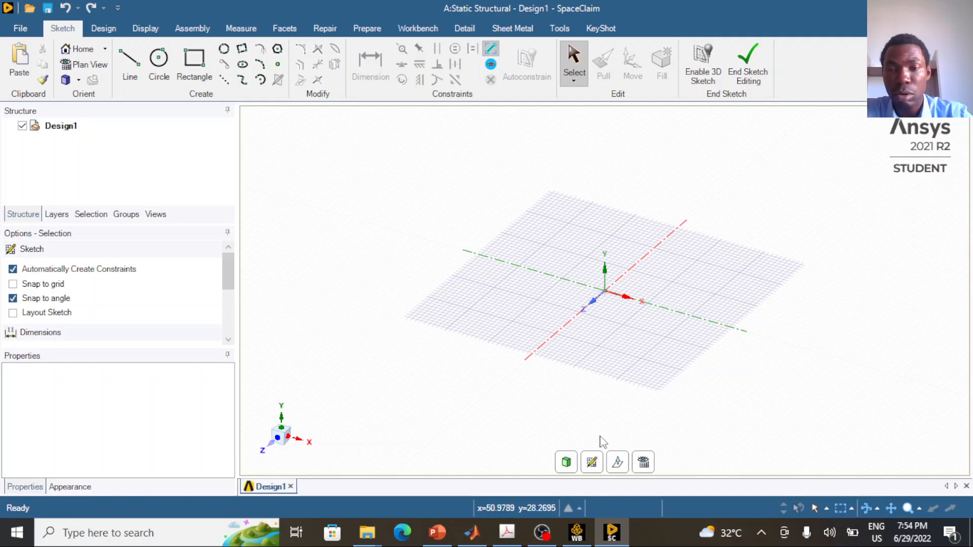
Place a new sketch plane on the XY plane and view its grid head-on in Plan View
click(594, 463)
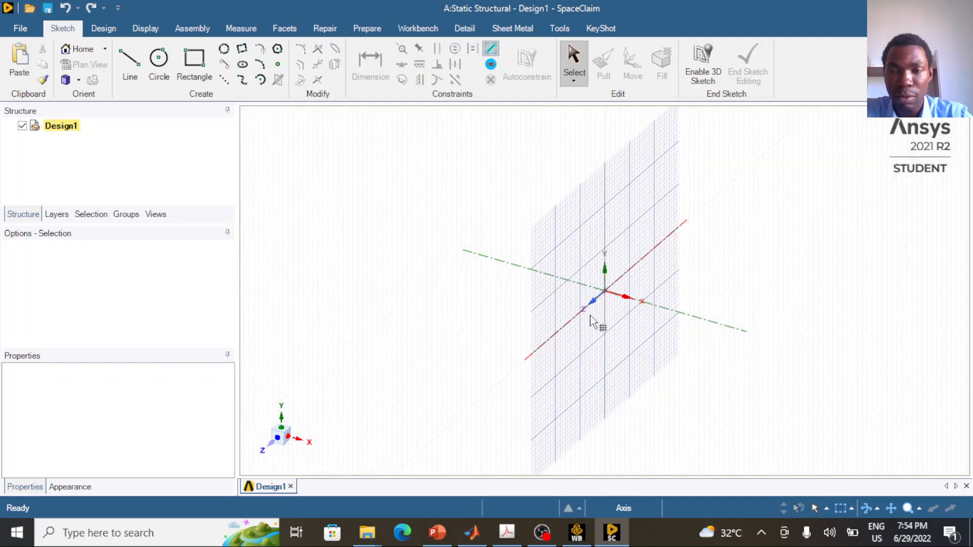
click(722, 251)
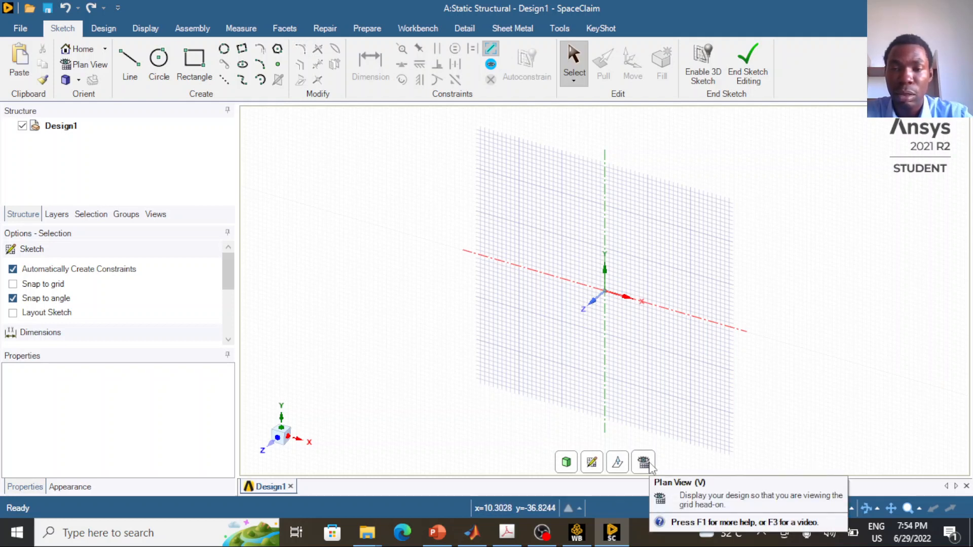
click(644, 463)
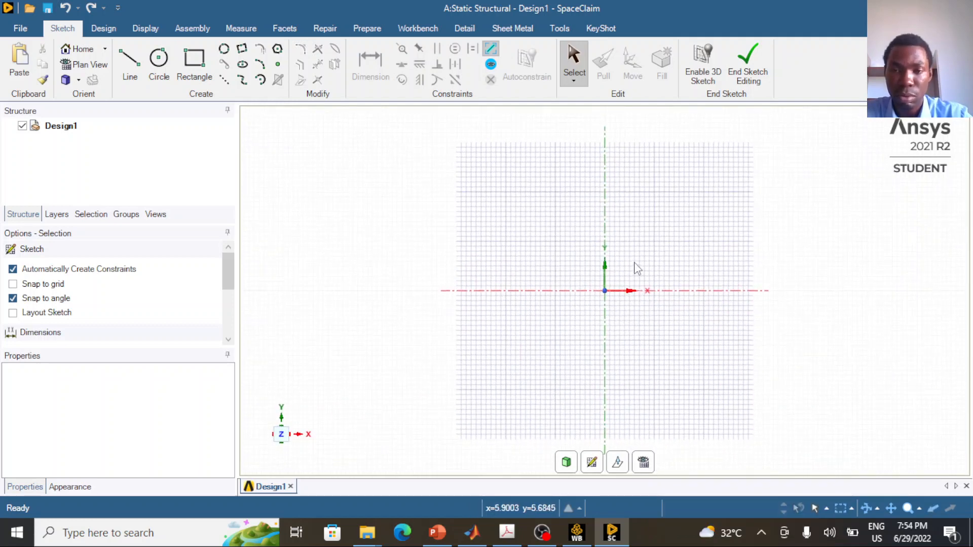
scroll(637, 268, up, 1)
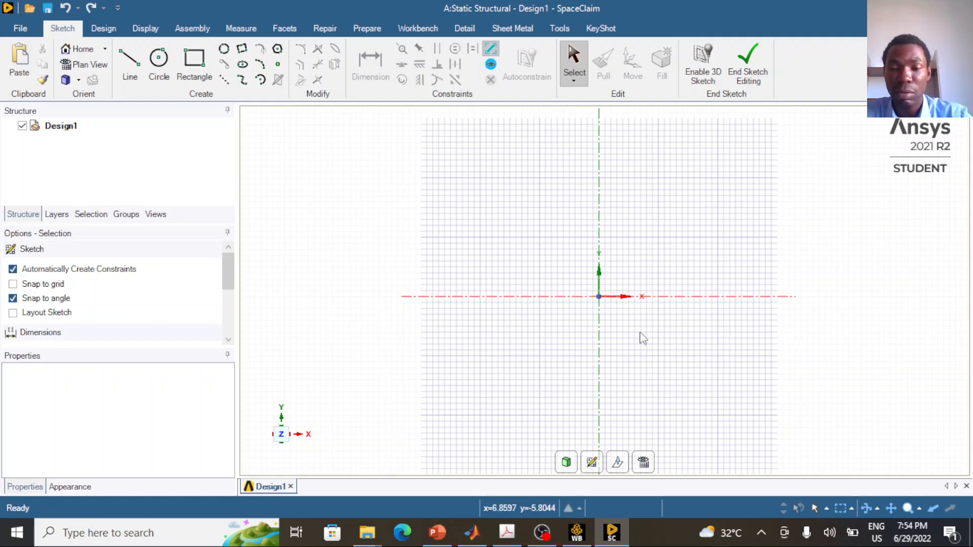
Check the truss dimensions on the PowerPoint slide and sketch a 2000 mm line from the origin along the X axis in SpaceClaim
click(444, 536)
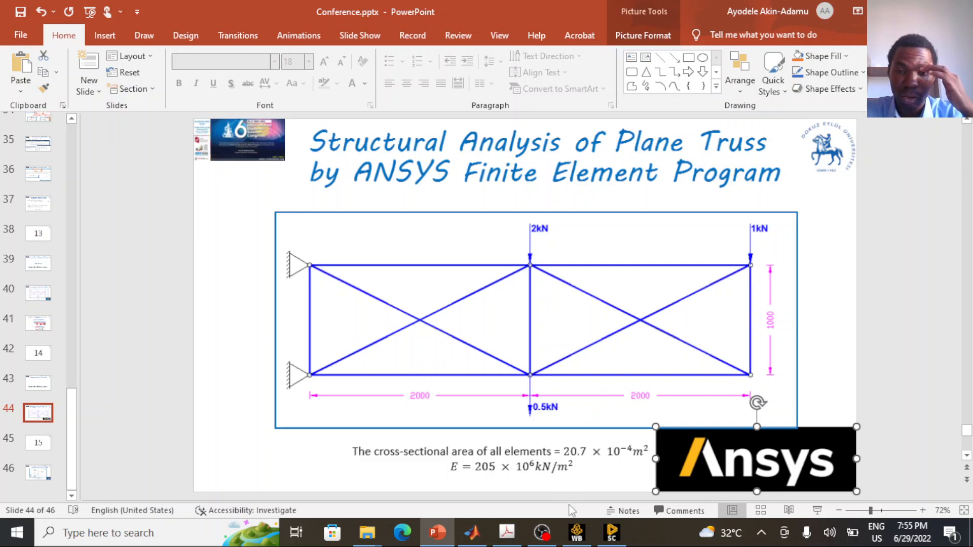
click(607, 532)
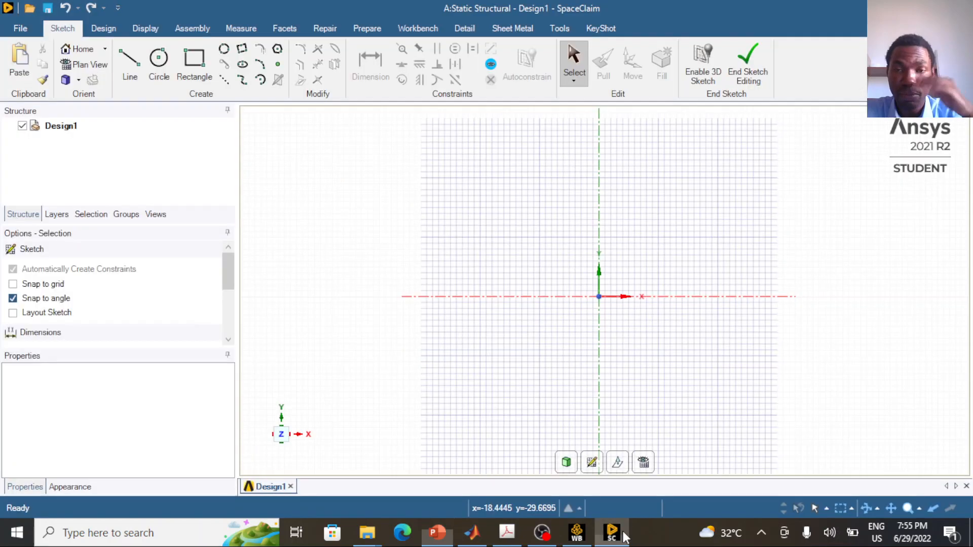
click(131, 61)
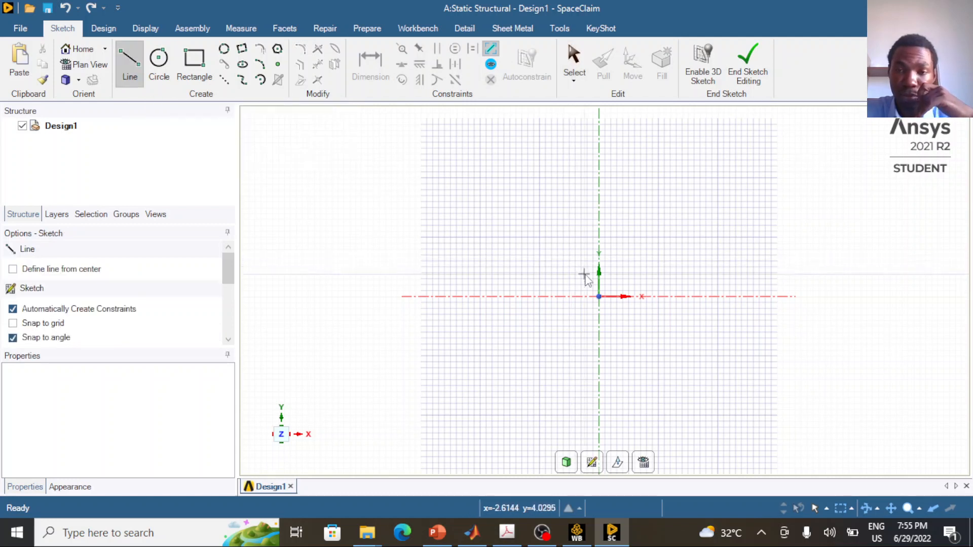
click(600, 298)
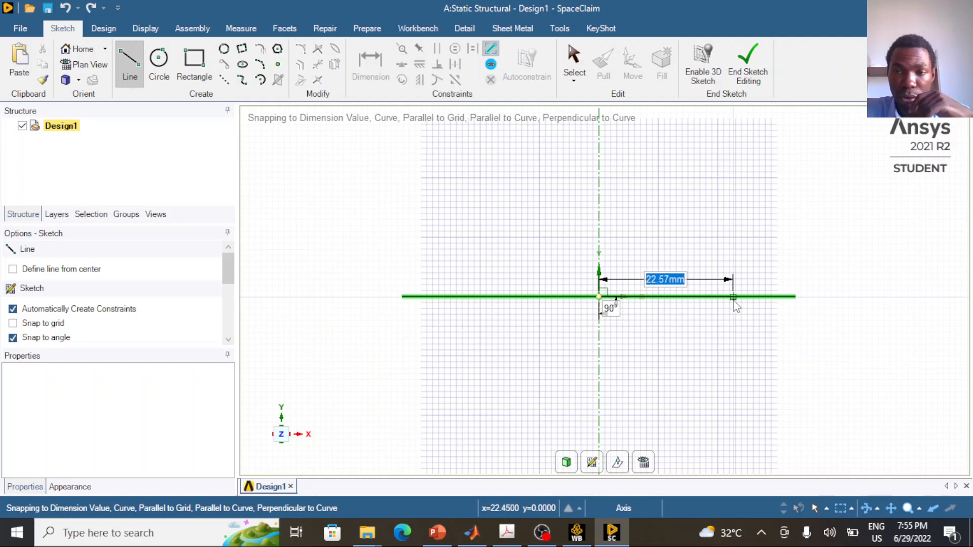
text(2000)
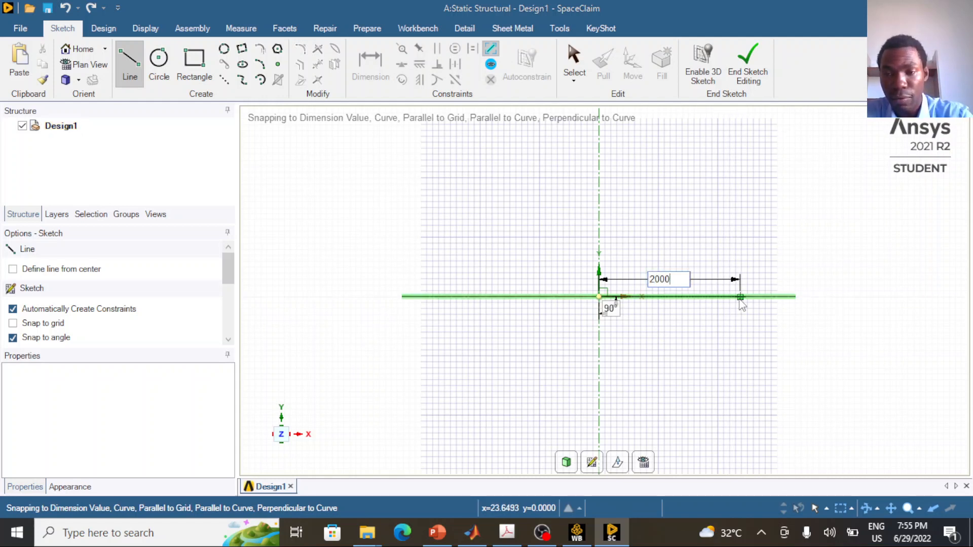
key(Escape)
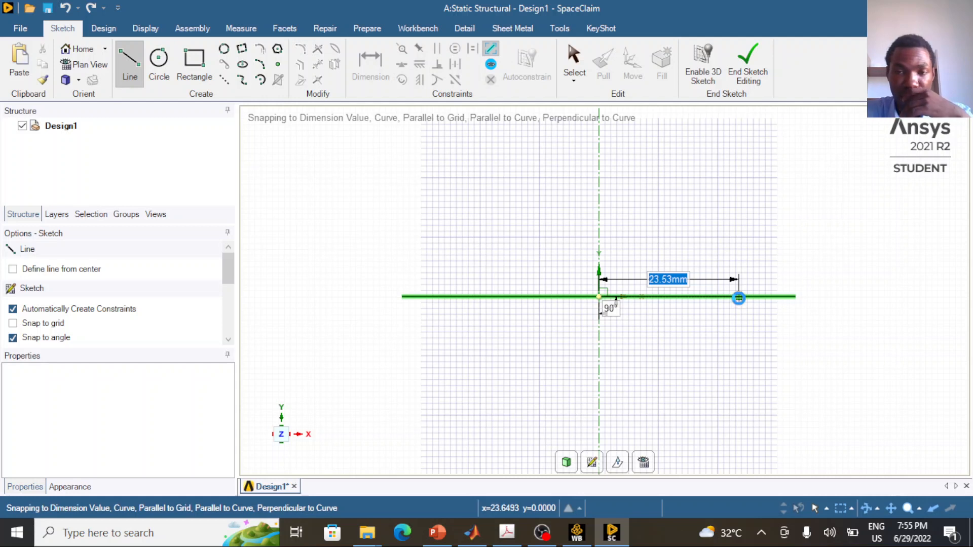
text(2000)
key(Return)
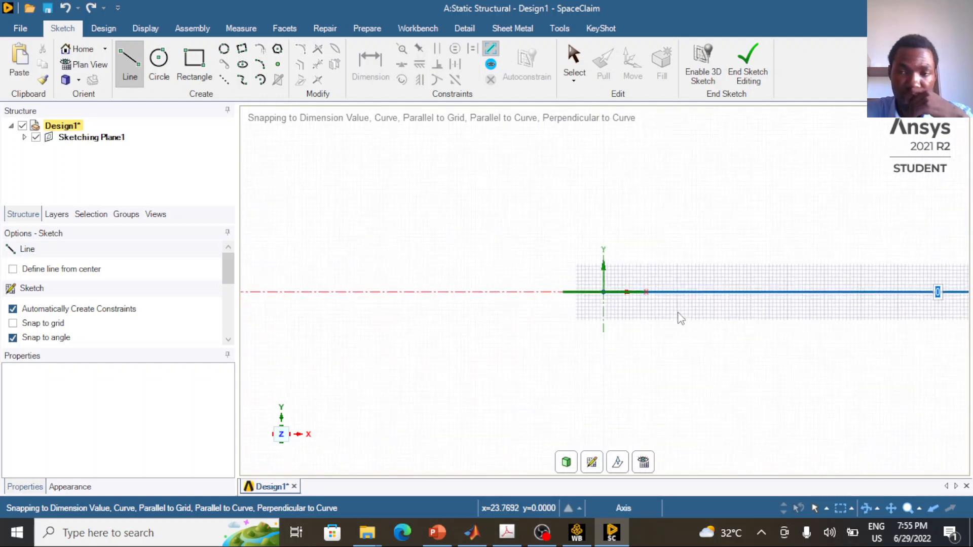
Continue the bottom chord with a second collinear 2000 mm line and a 1000 mm vertical line upward from its end
scroll(831, 318, up, 2)
scroll(824, 322, down, 10)
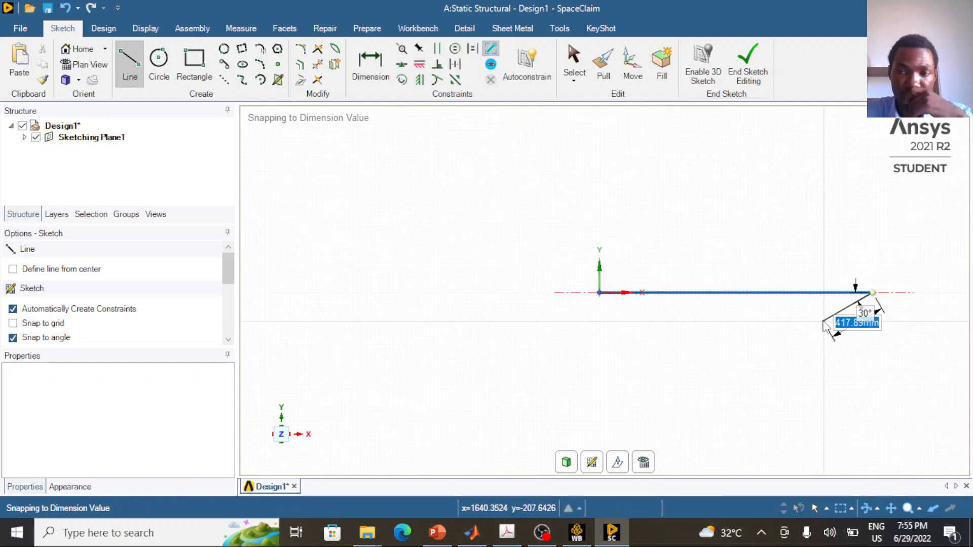
scroll(925, 322, up, 5)
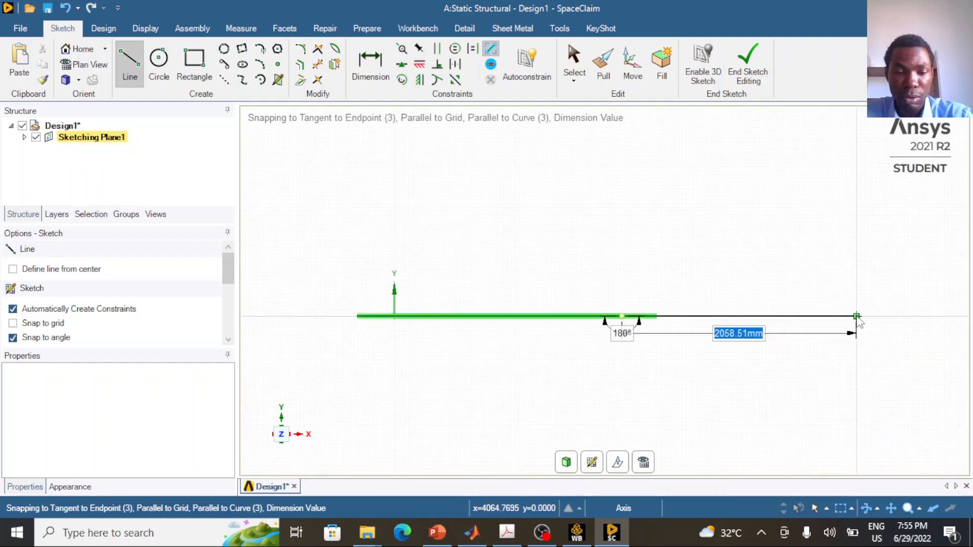
text(2)
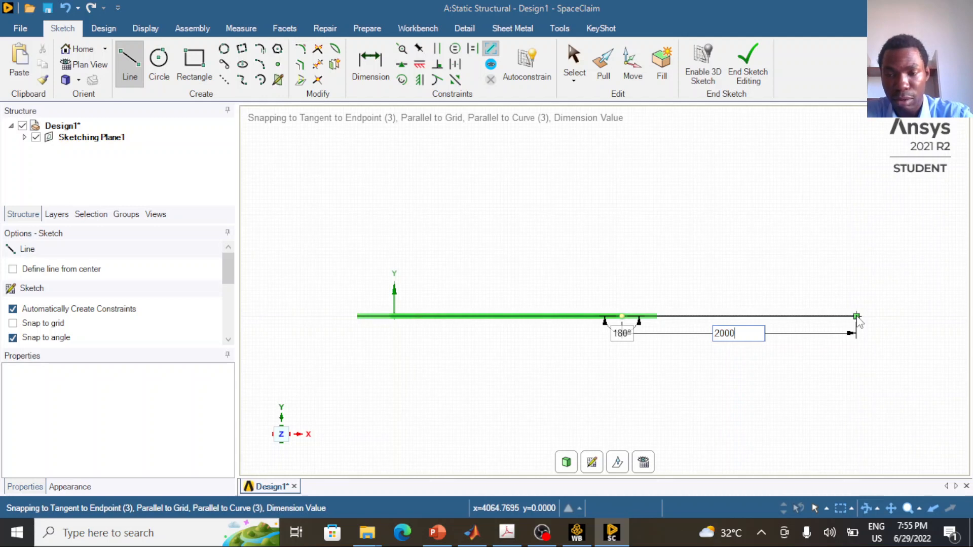
text(000)
key(Return)
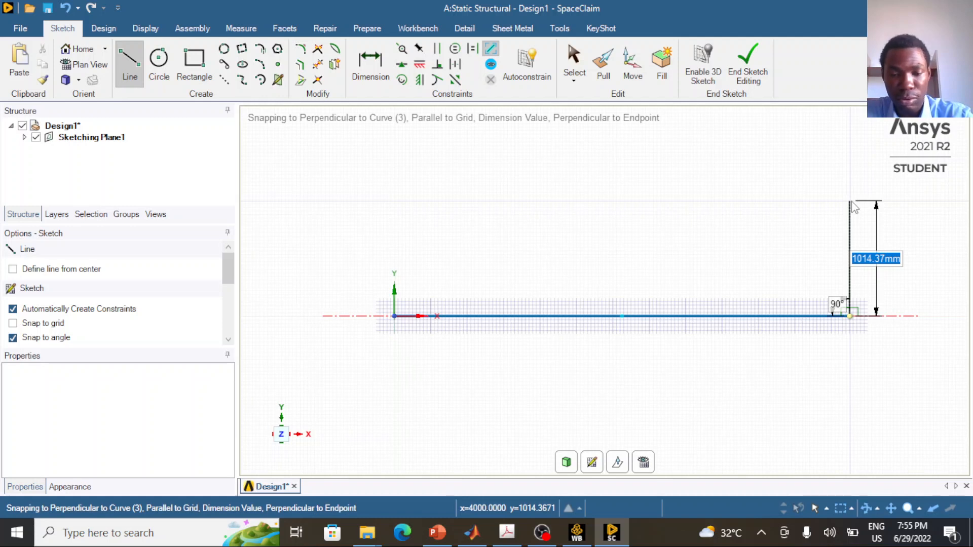
text(1000)
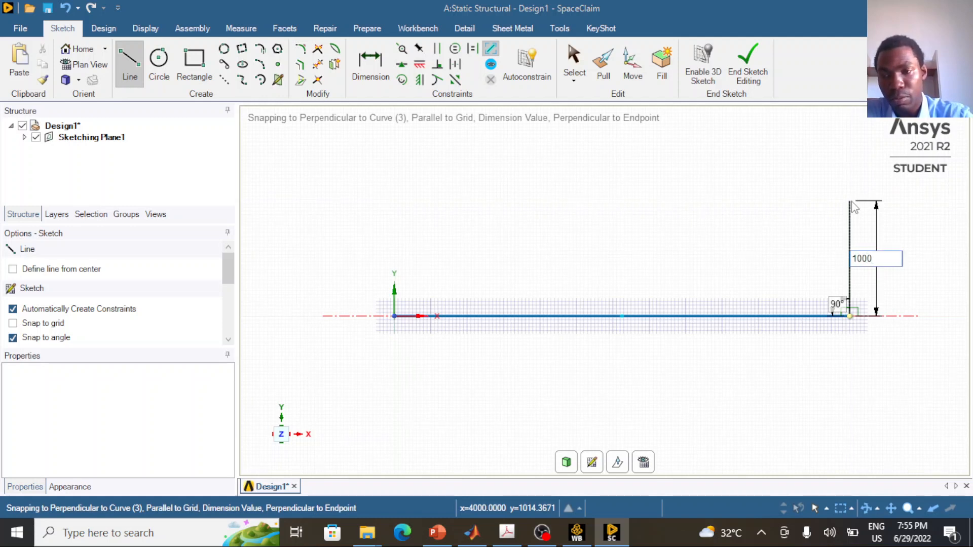
key(Return)
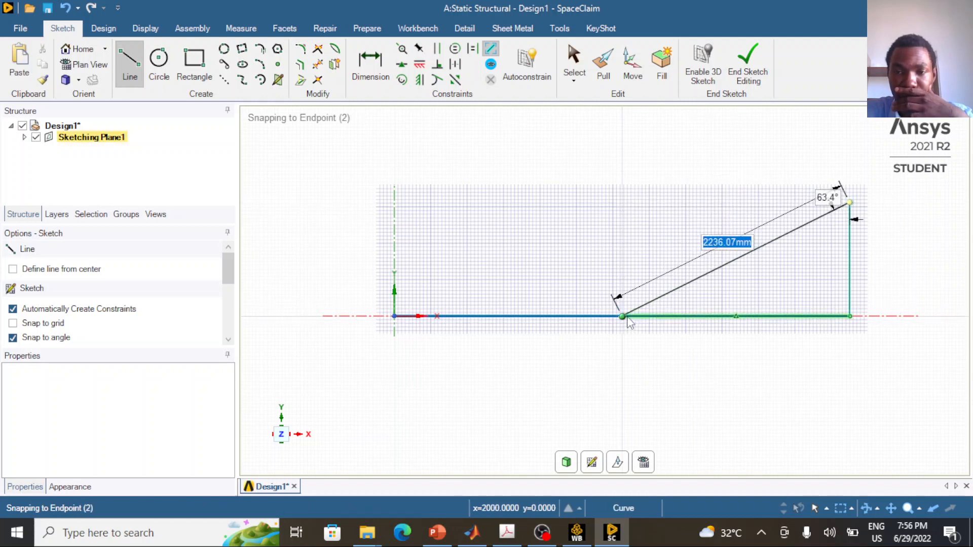
Close the truss outline with two 2000 mm top chord lines and a vertical line back down to the origin
click(624, 203)
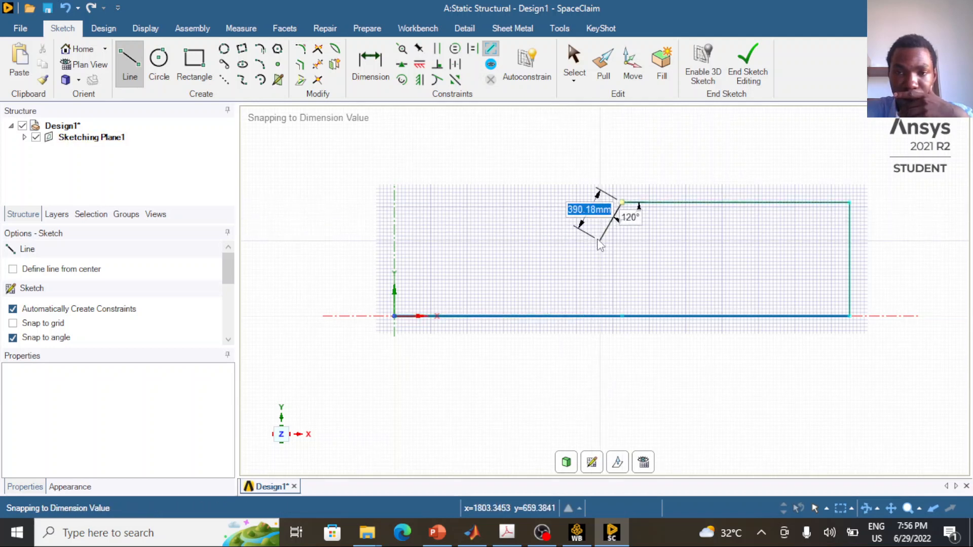
click(395, 203)
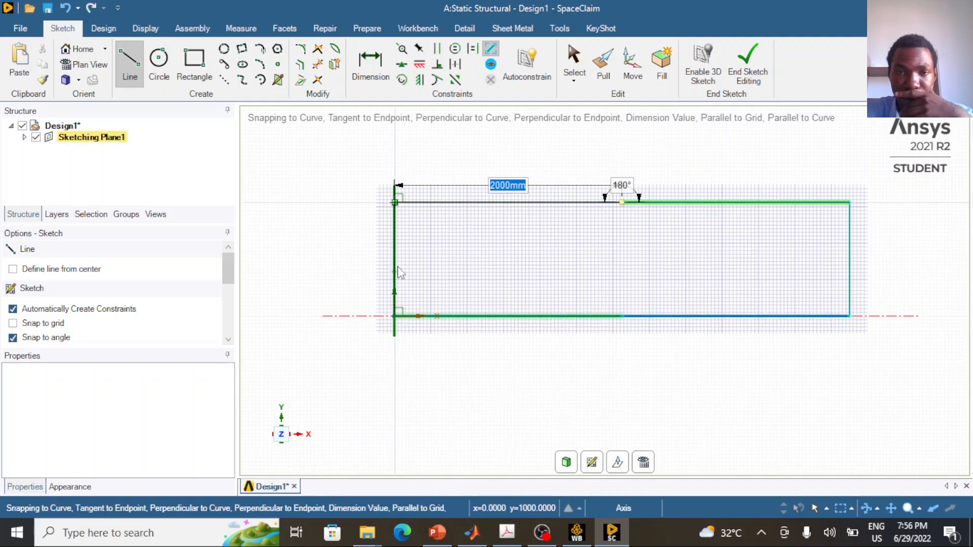
click(396, 317)
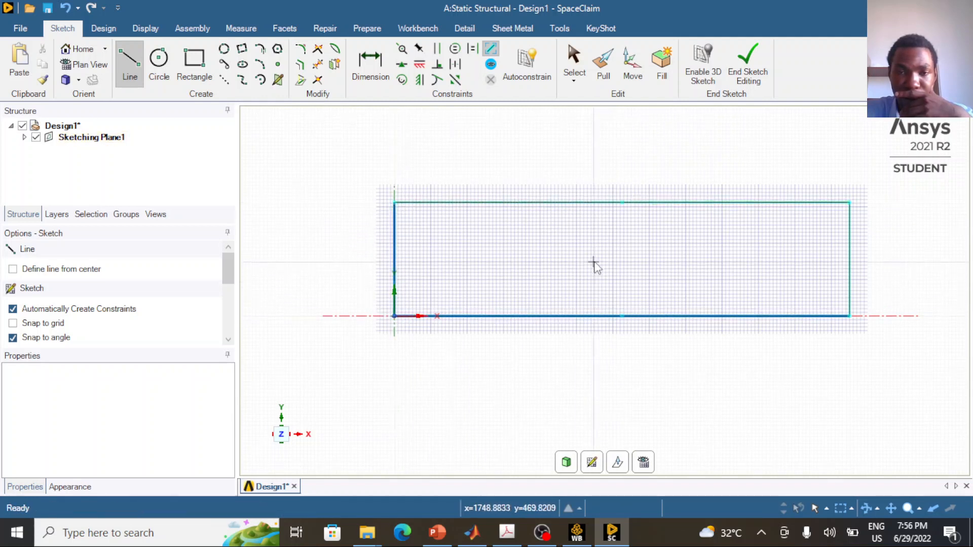
Sketch the middle vertical member between the chords and the diagonal from the bottom middle node to the top-left corner
click(623, 317)
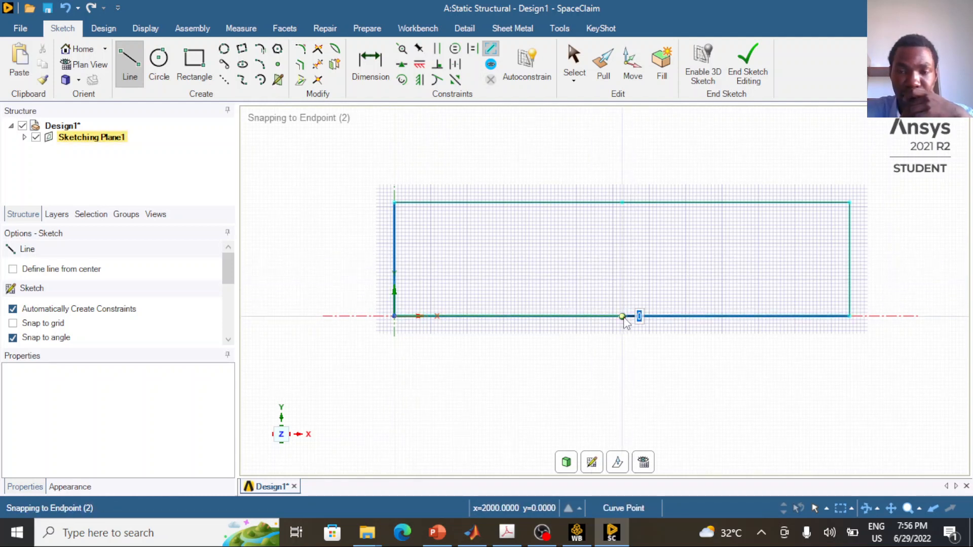
click(622, 203)
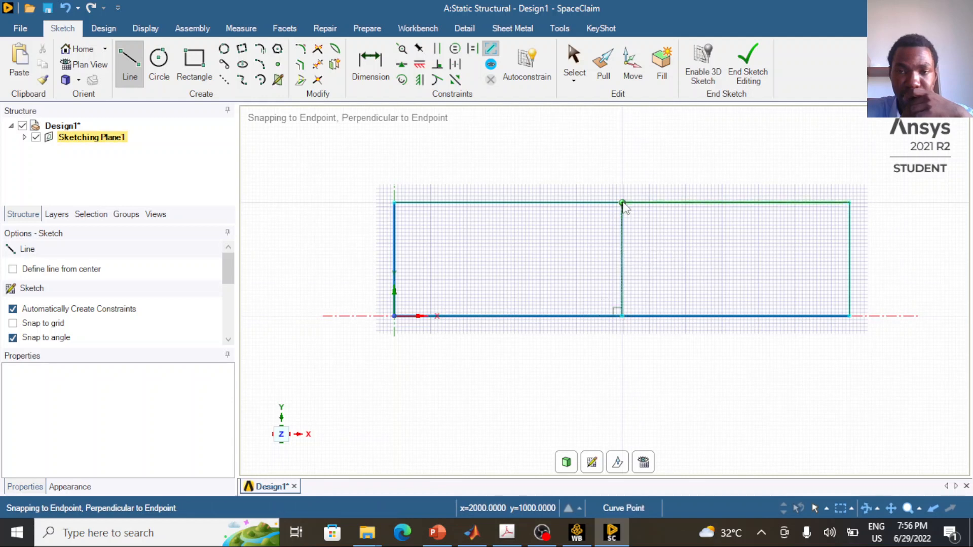
click(622, 317)
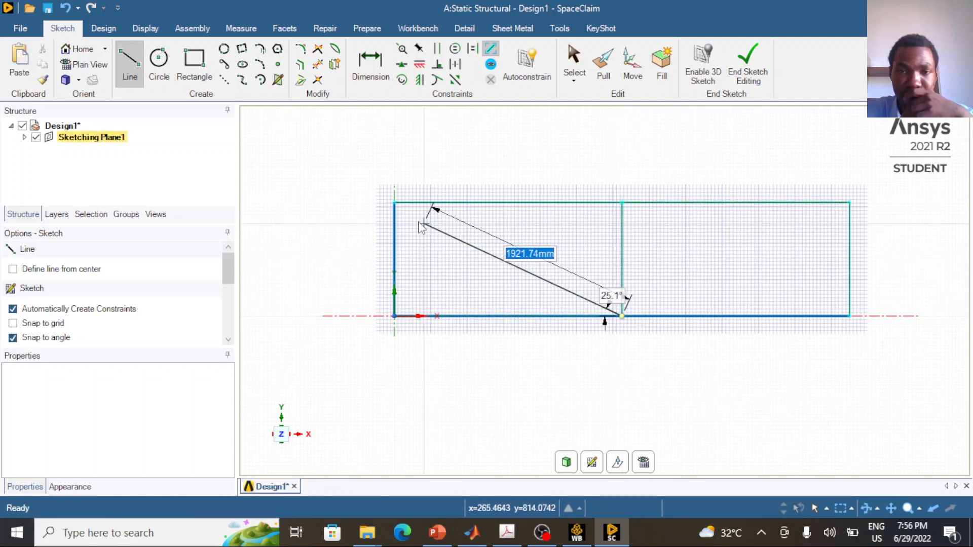
click(396, 204)
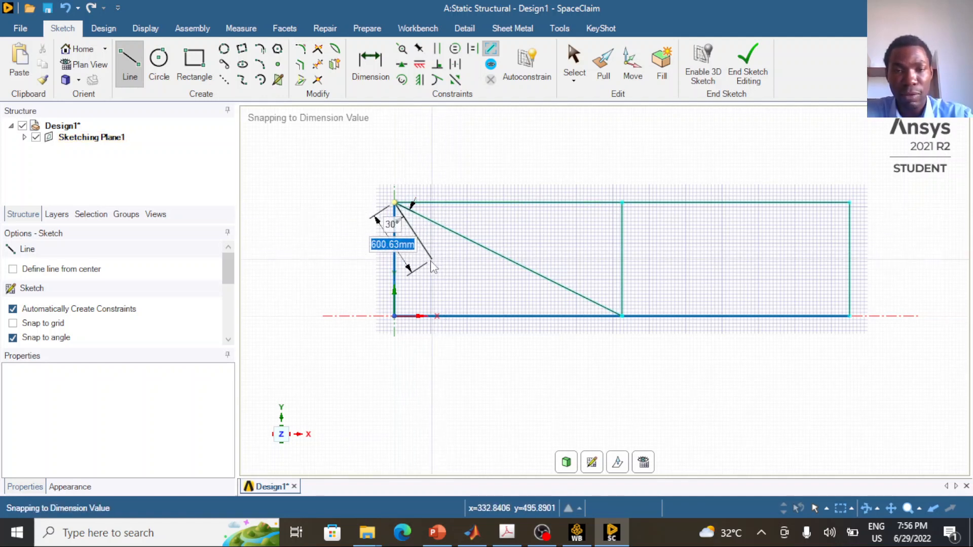
Sketch the first bay's second diagonal from the origin to the top middle node
key(Escape)
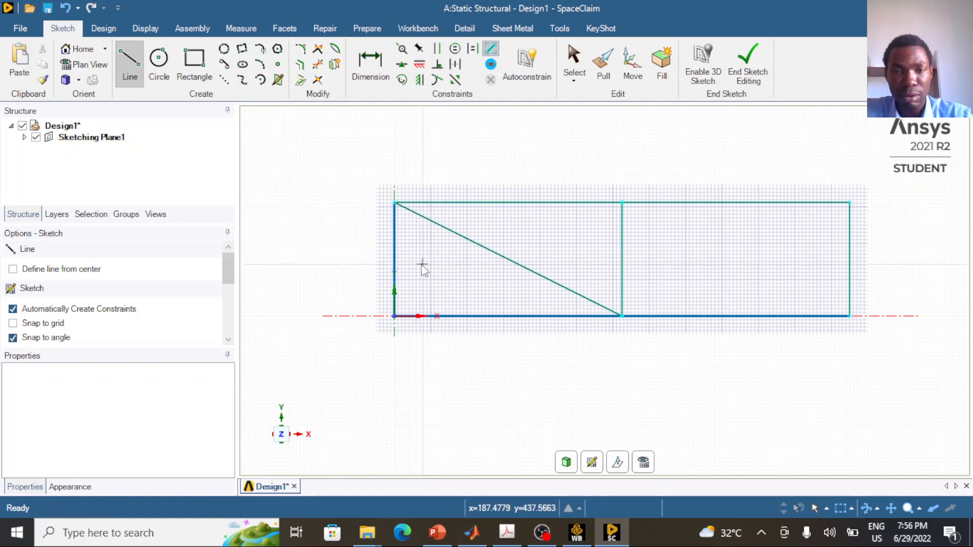
click(395, 316)
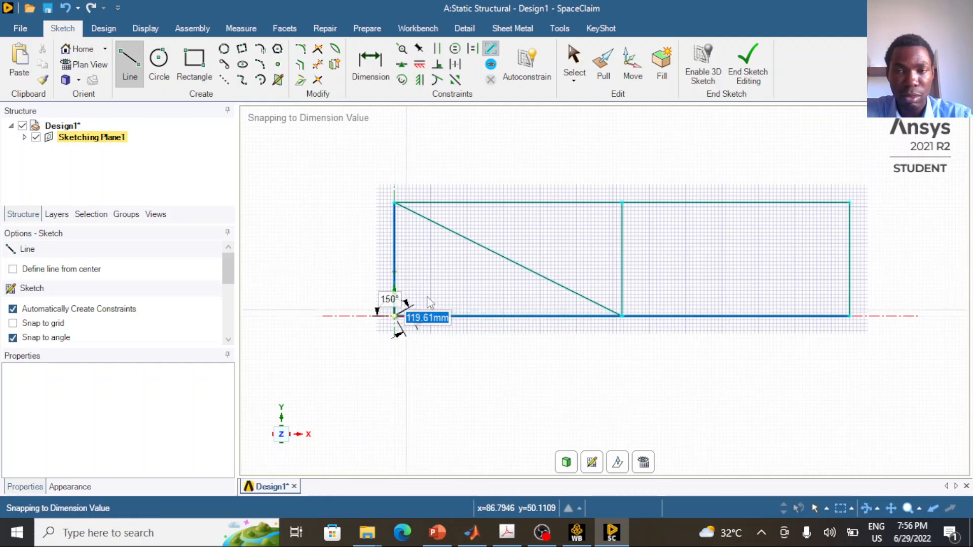
click(622, 203)
key(Escape)
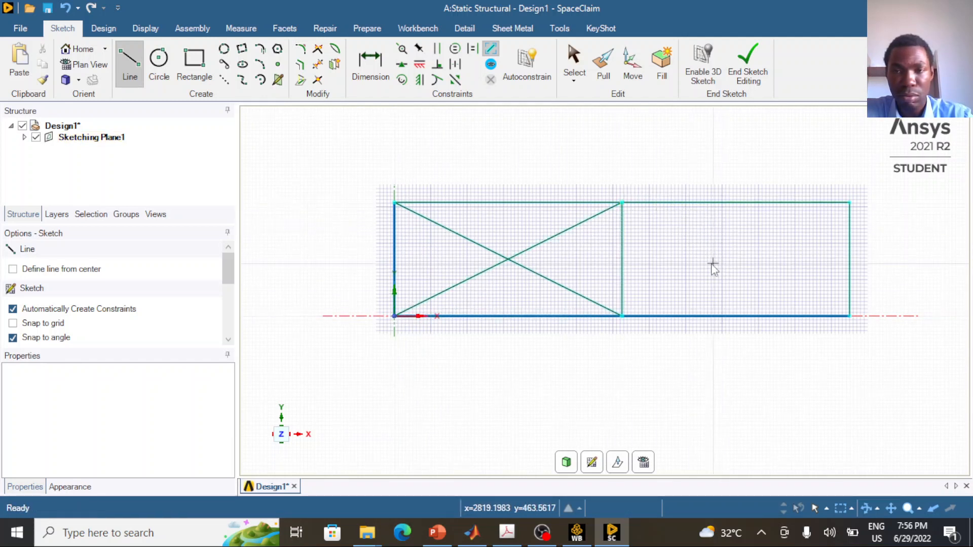
Sketch two crossing diagonals in the second bay, joining the middle nodes to the opposite end corners, and finish the Line tool
click(623, 316)
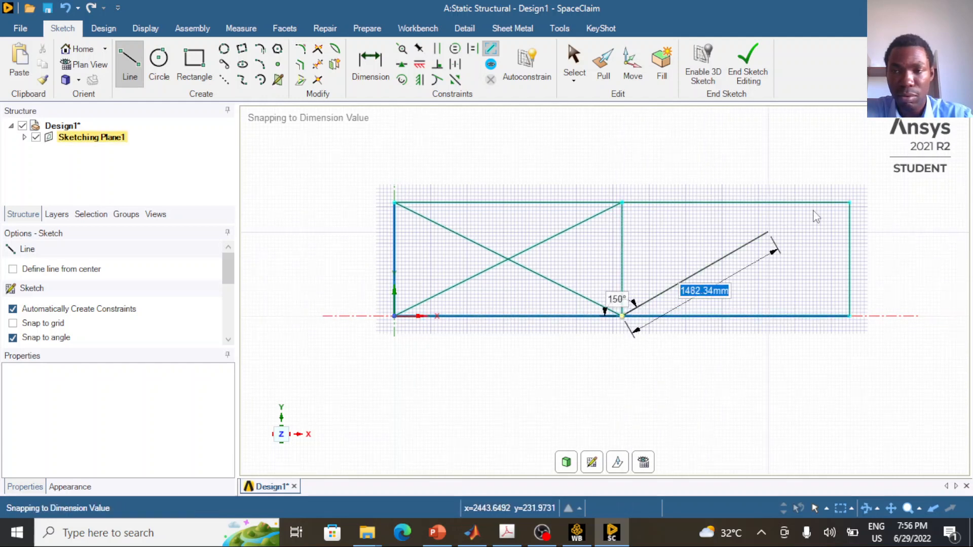
click(801, 266)
key(Escape)
click(622, 203)
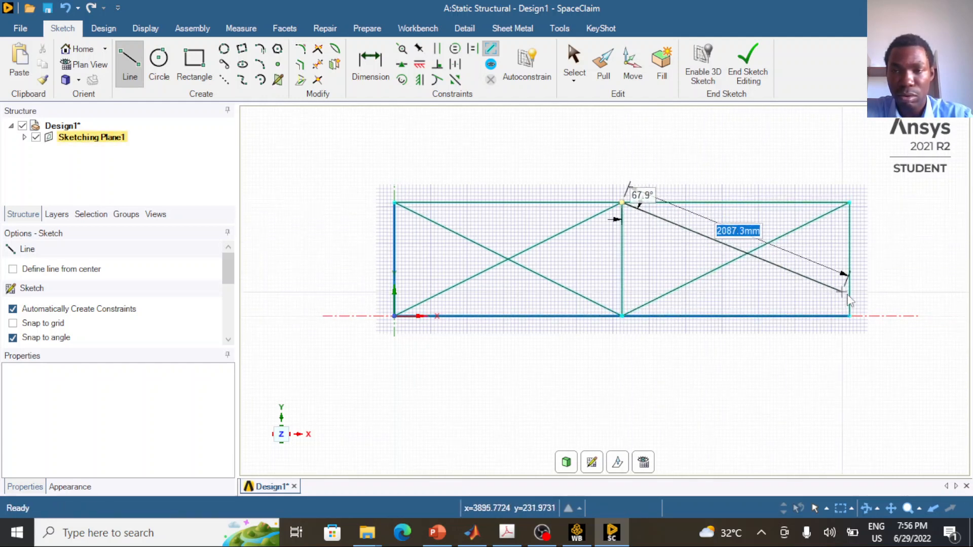
click(850, 315)
key(Escape)
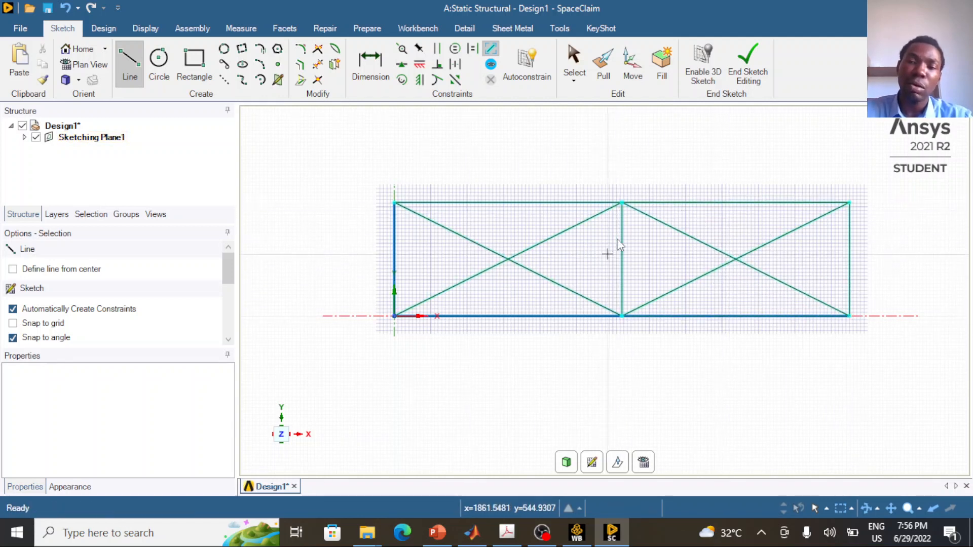
key(Escape)
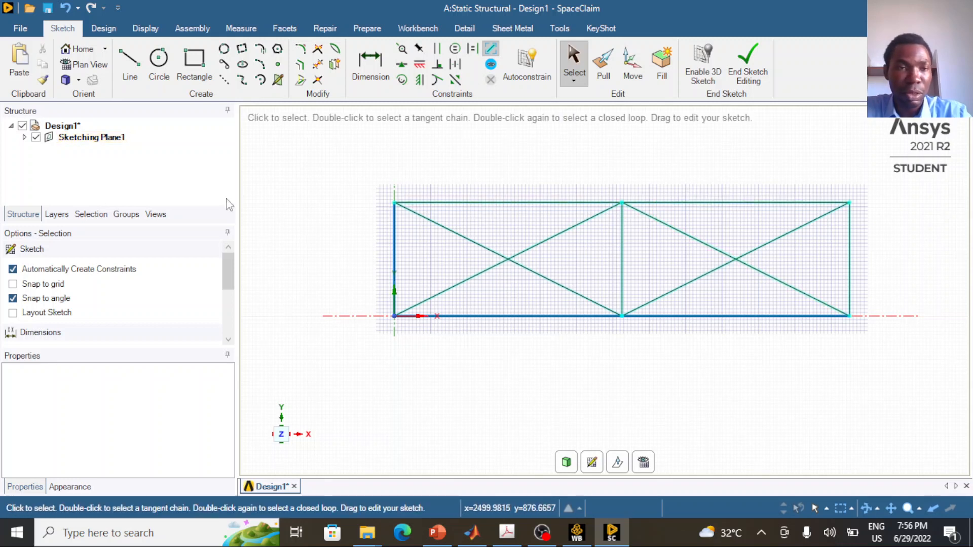
Set the selection search type to Beams
click(126, 214)
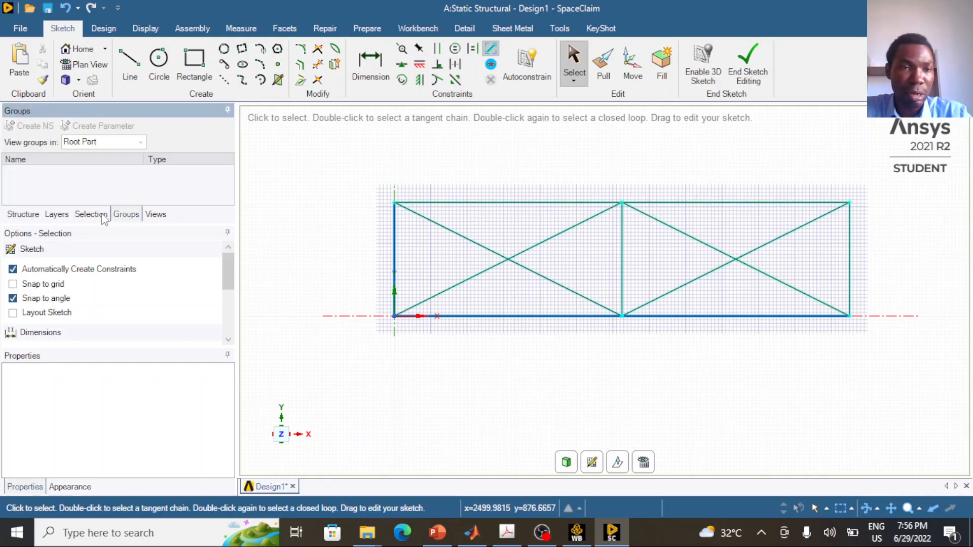
click(101, 215)
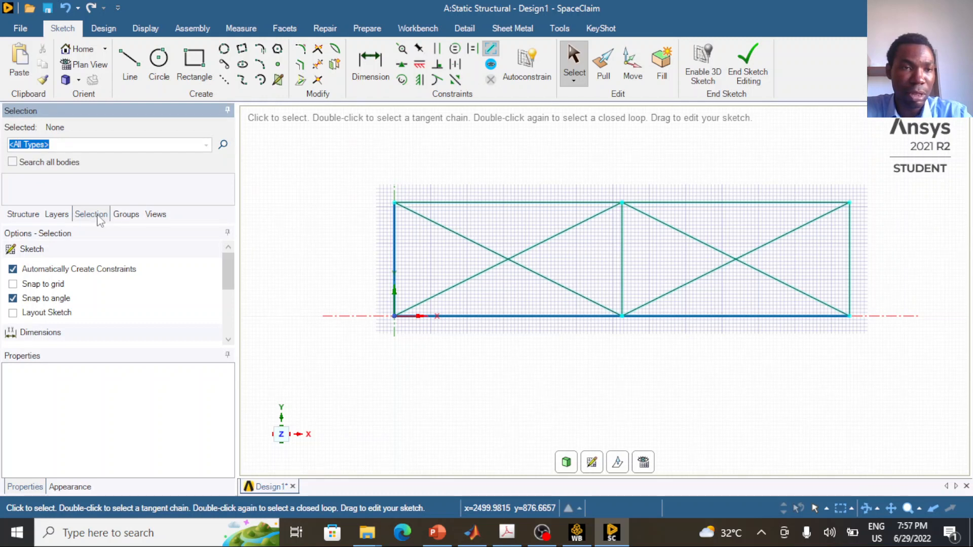
click(122, 215)
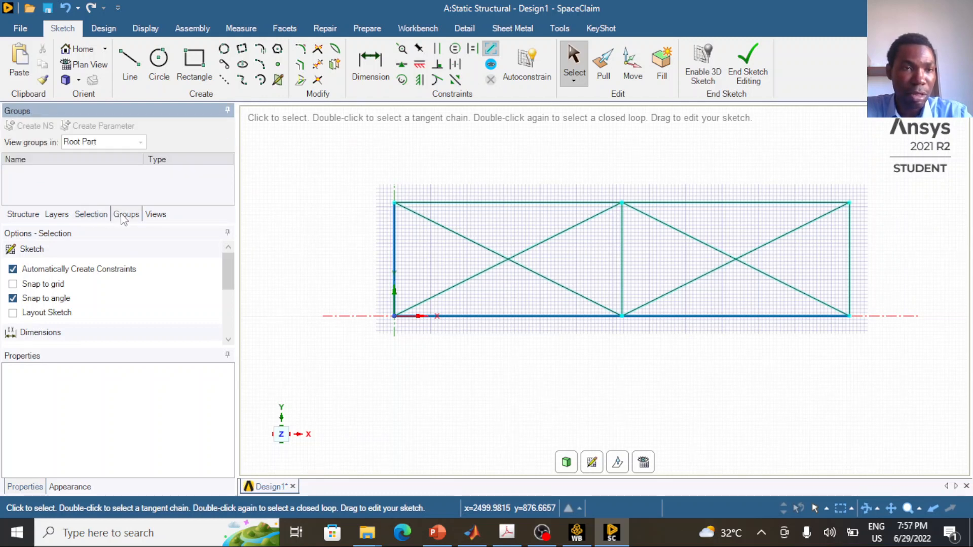
click(98, 217)
click(57, 215)
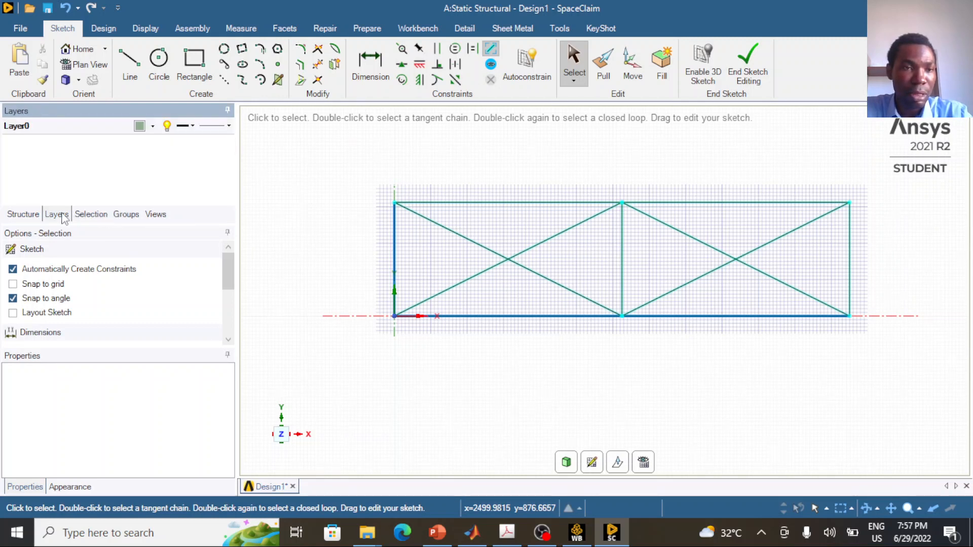
click(87, 215)
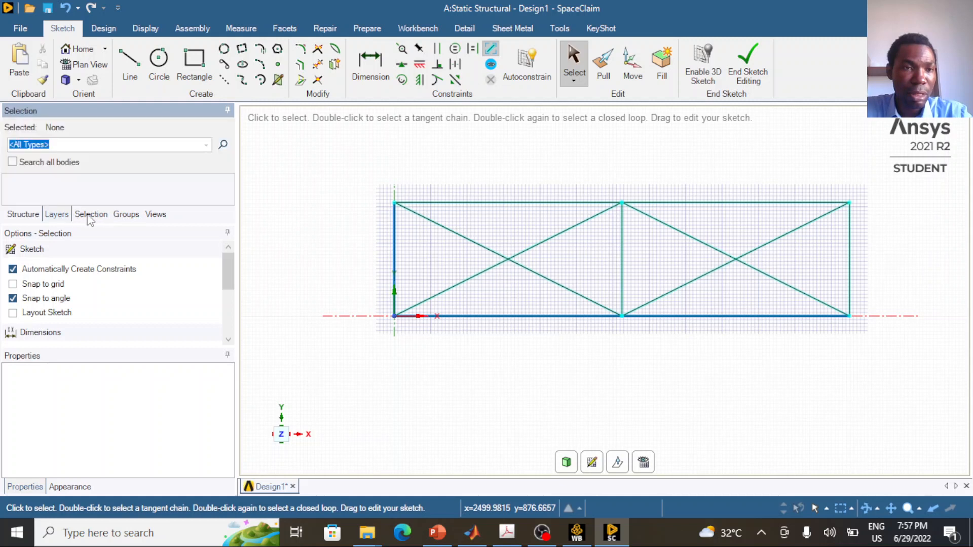
click(206, 145)
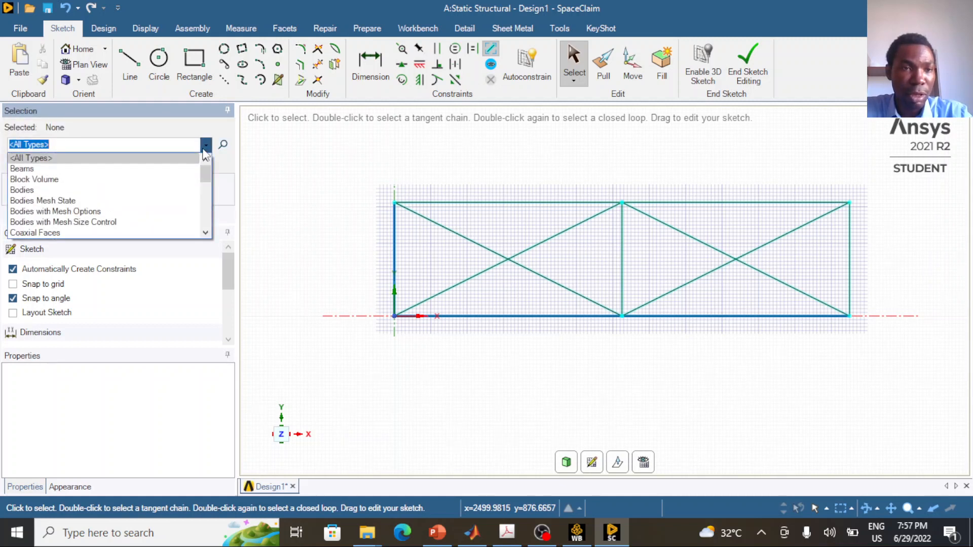
click(151, 172)
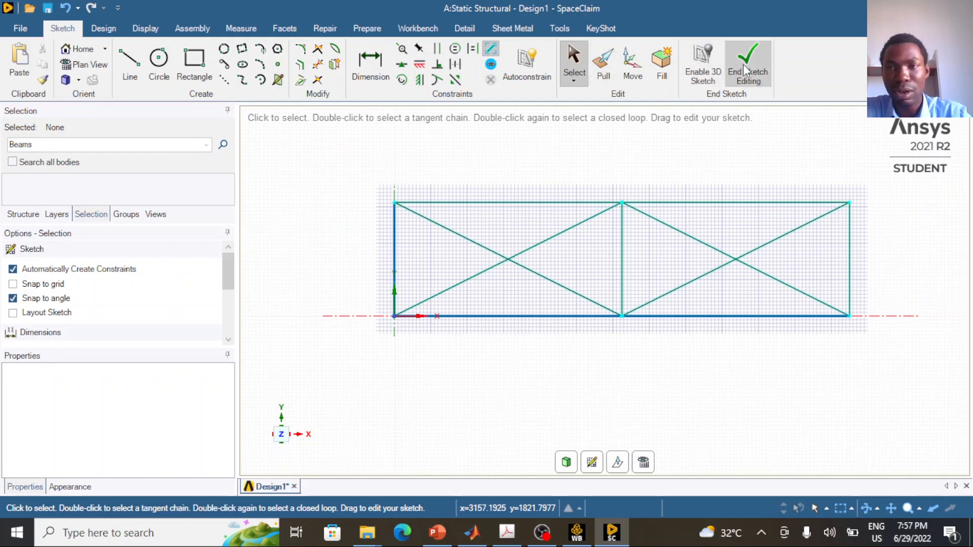
click(759, 68)
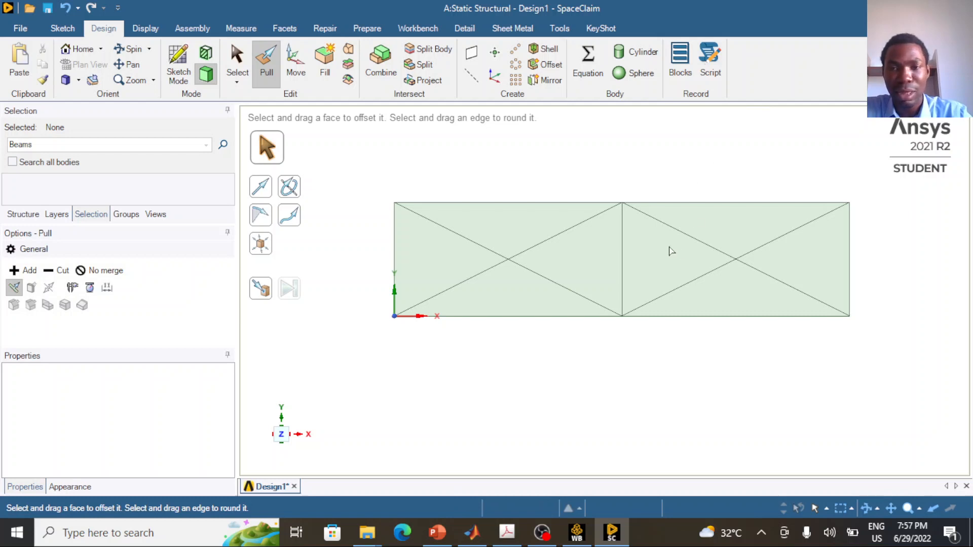
click(671, 203)
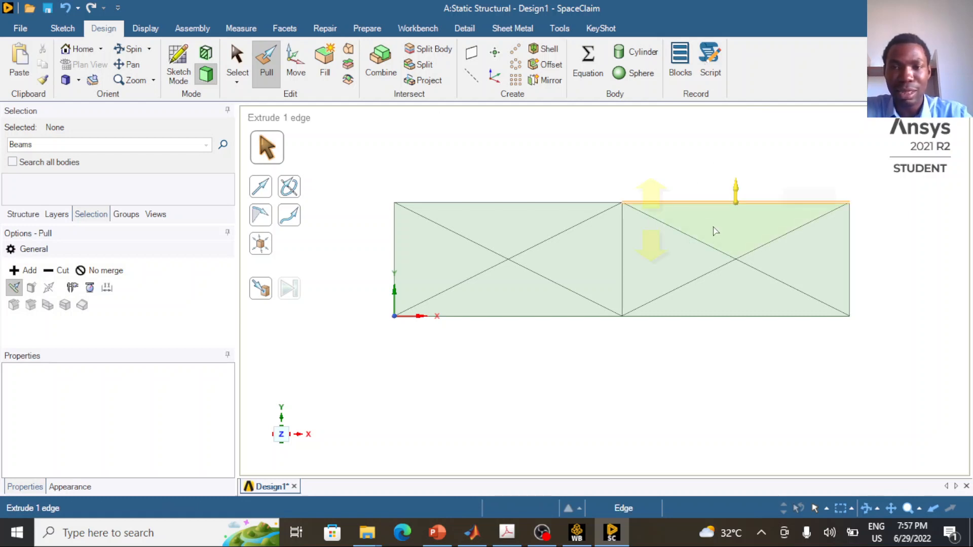
click(704, 251)
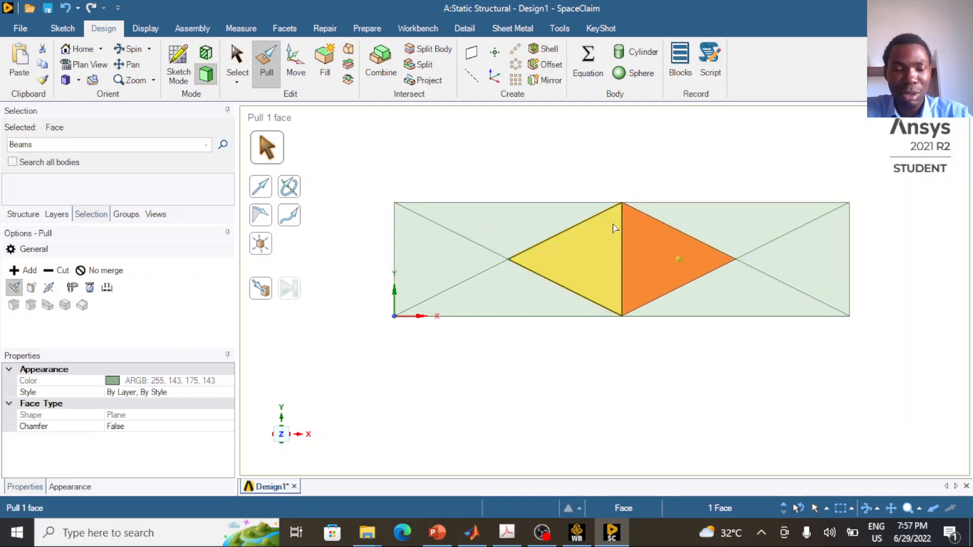
key(ctrl)
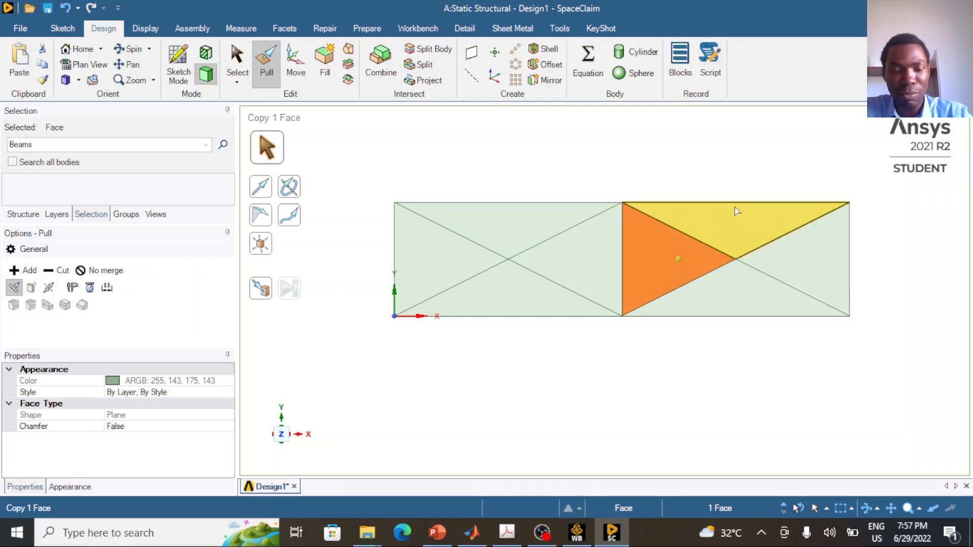
ctrl+click(735, 213)
key(k)
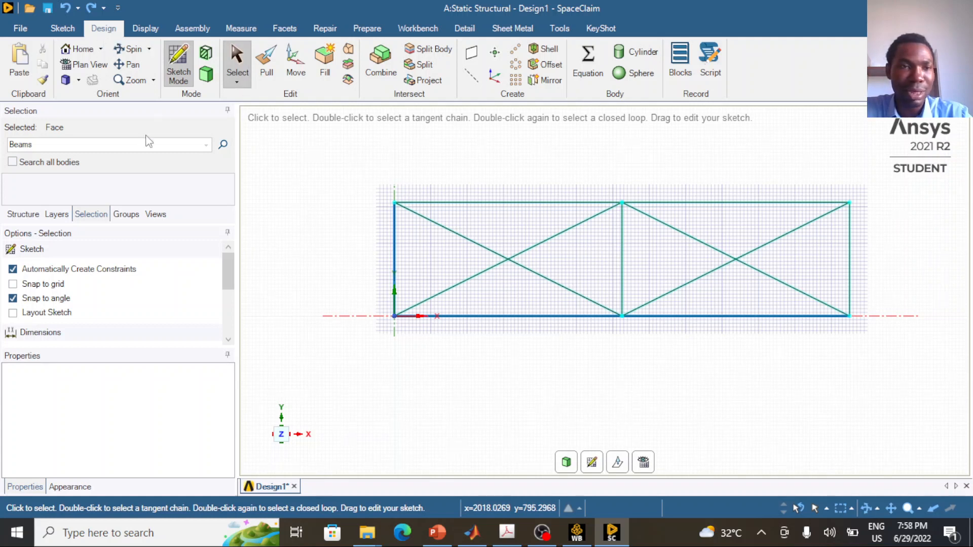
Examine the truss sketch's diagonals and middle vertical member up close
scroll(679, 259, down, 2)
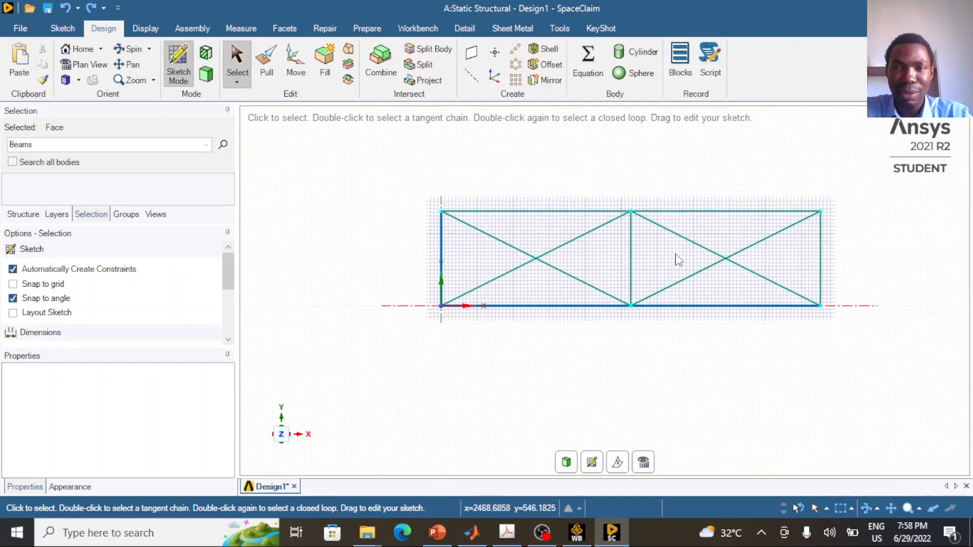
scroll(679, 259, up, 1)
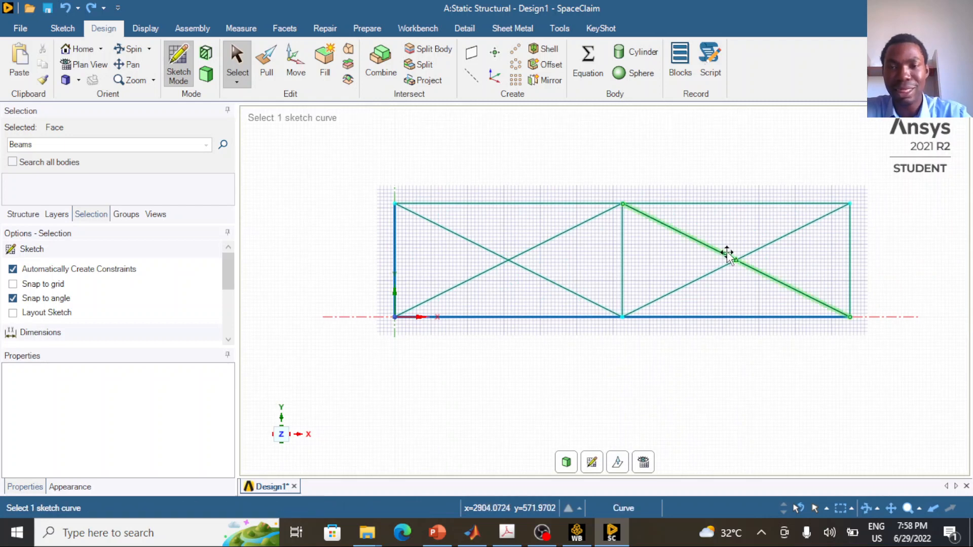
click(767, 248)
scroll(766, 248, up, 2)
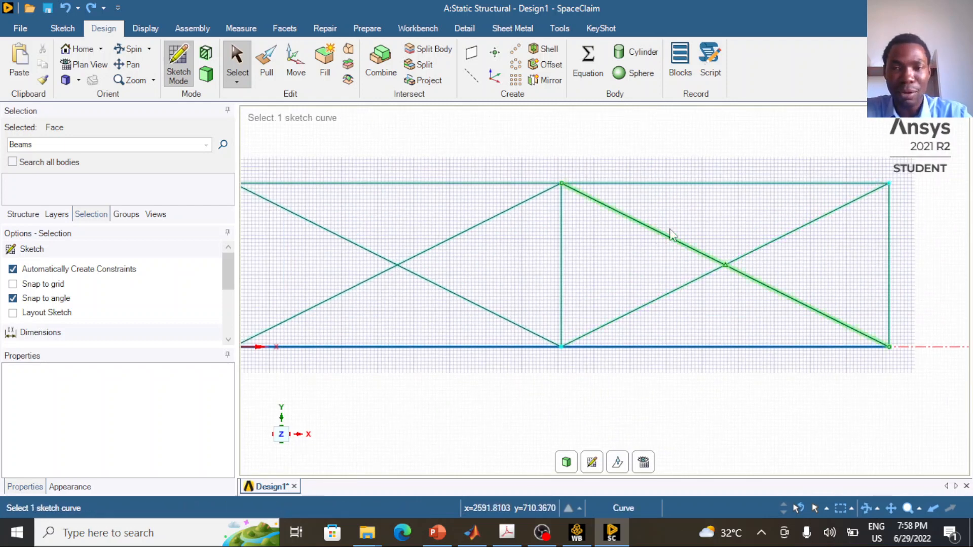
scroll(697, 237, up, 1)
scroll(529, 212, down, 1)
scroll(545, 209, up, 2)
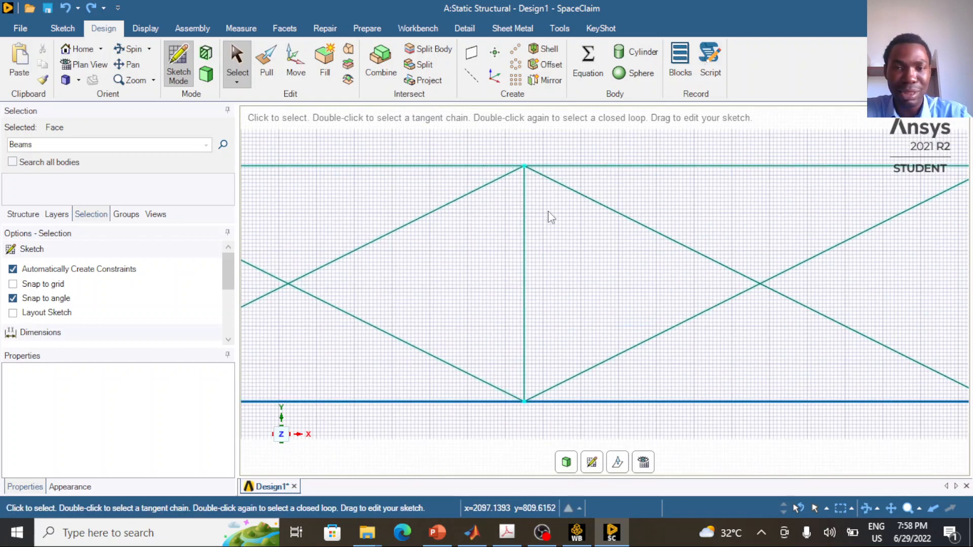
scroll(551, 210, down, 2)
scroll(552, 212, down, 2)
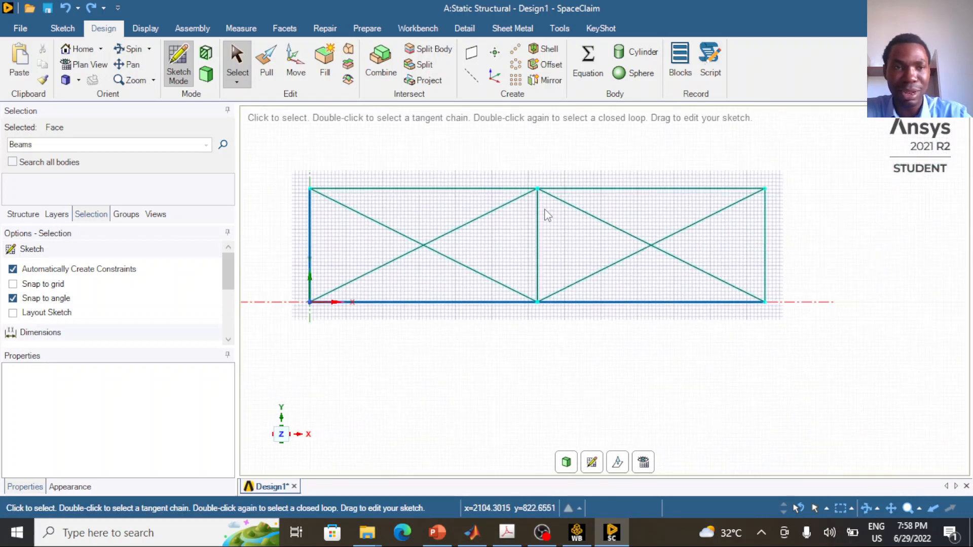
Expand Sketching Plane1 and Sketch1 in the model structure and examine the line entries against the truss members
click(23, 214)
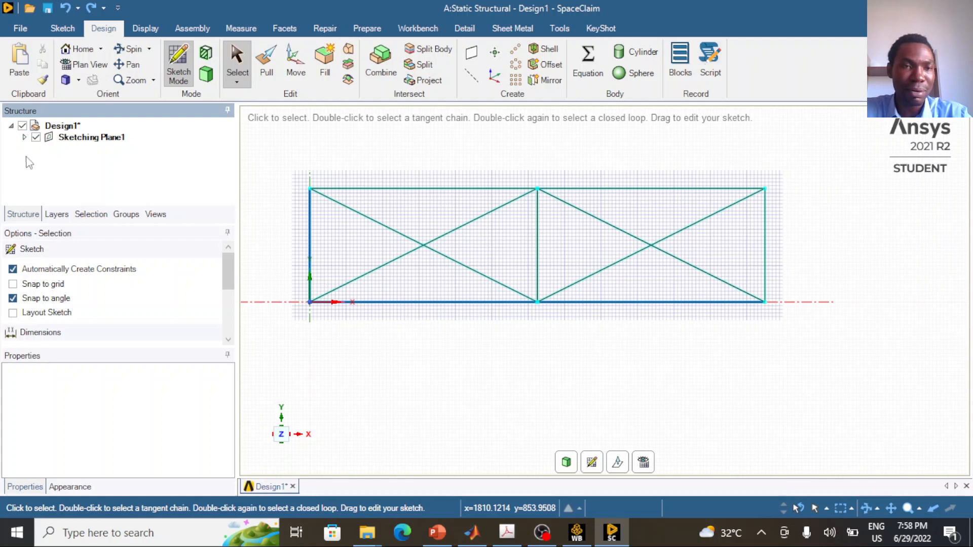
click(23, 137)
click(39, 149)
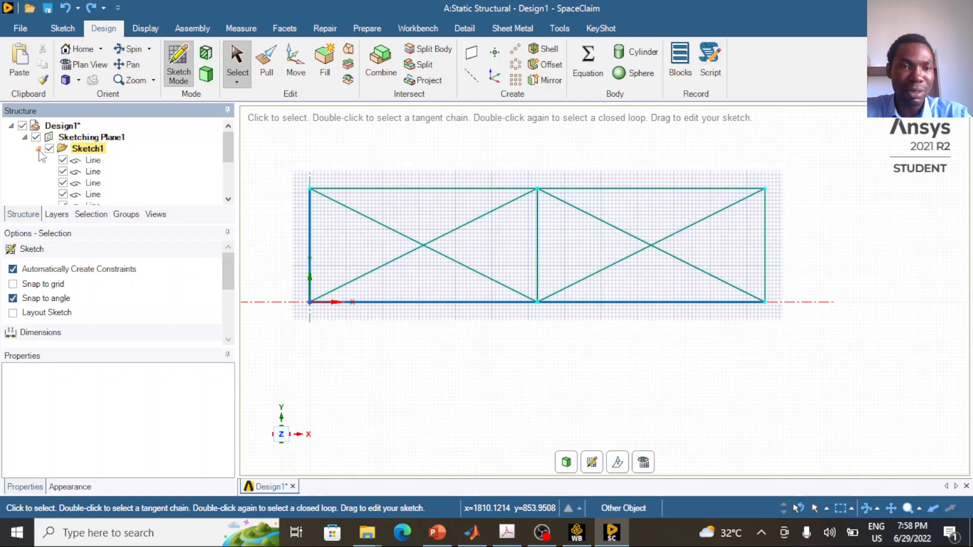
scroll(93, 161, down, 2)
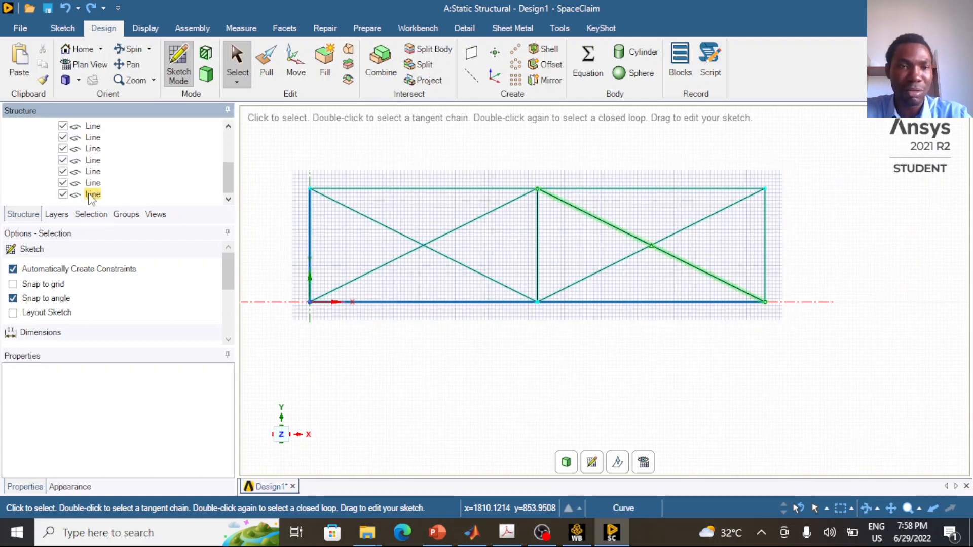
scroll(91, 197, up, 3)
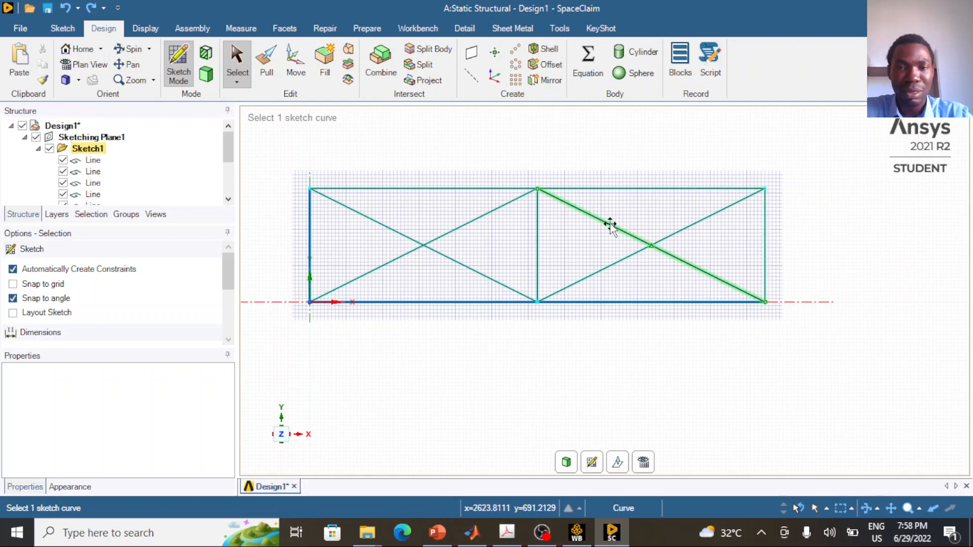
scroll(744, 249, up, 1)
scroll(551, 245, down, 1)
scroll(388, 238, down, 1)
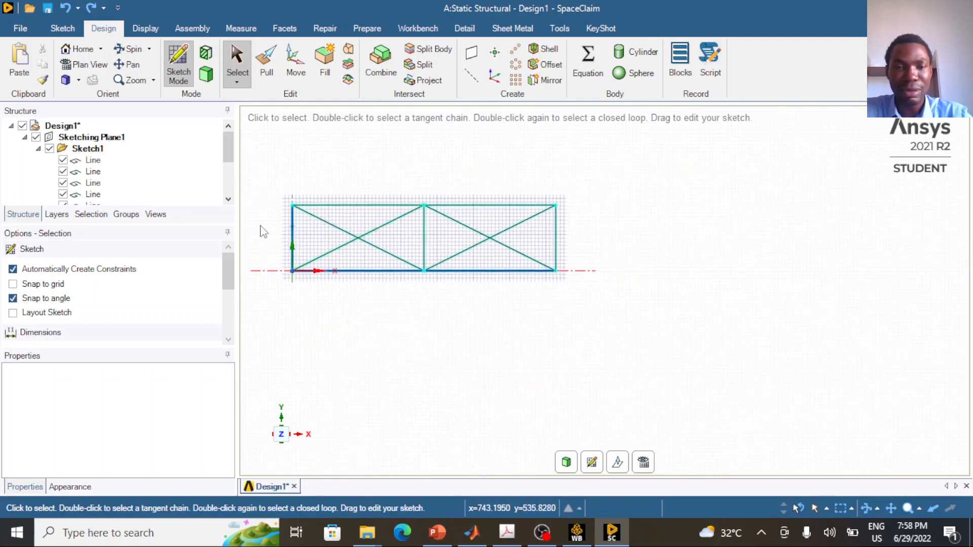
scroll(263, 228, up, 1)
scroll(260, 226, up, 1)
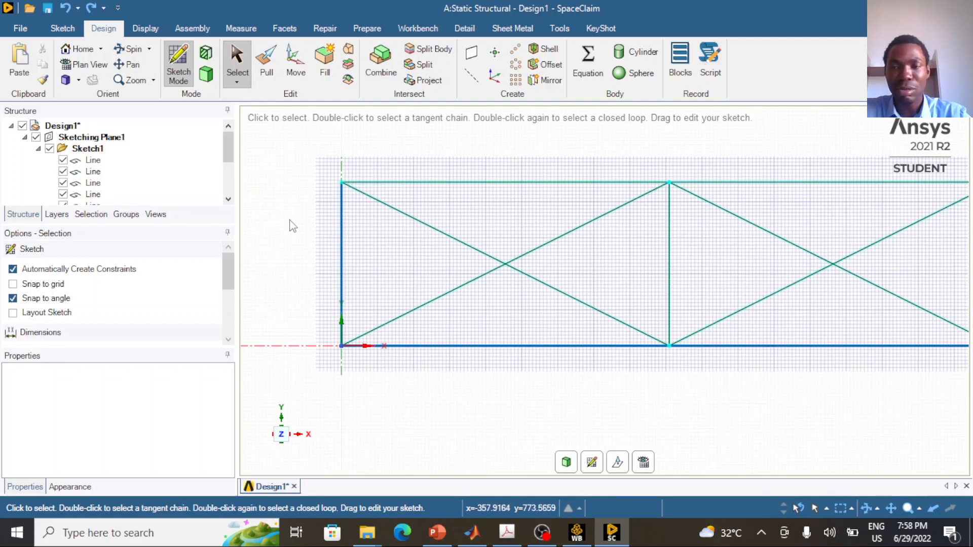
scroll(337, 217, down, 1)
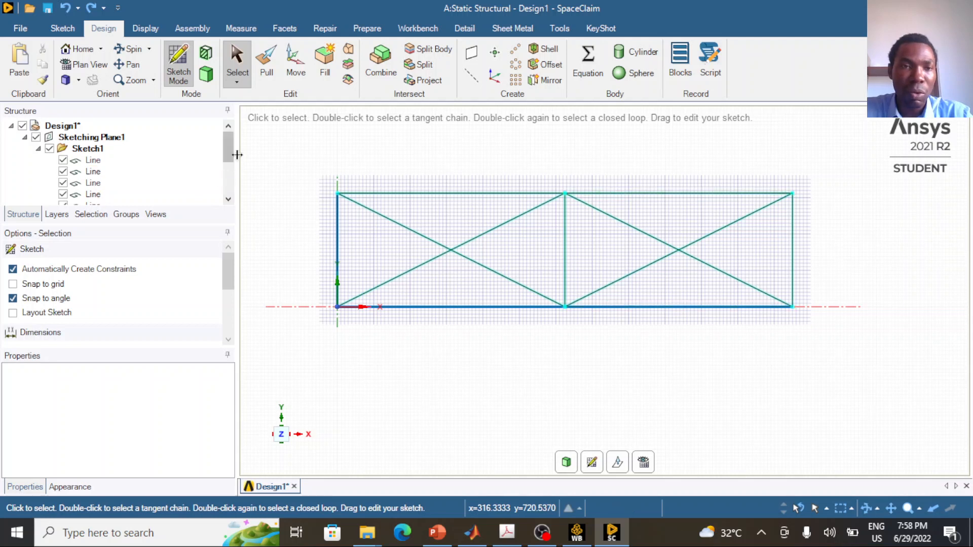
scroll(229, 153, down, 1)
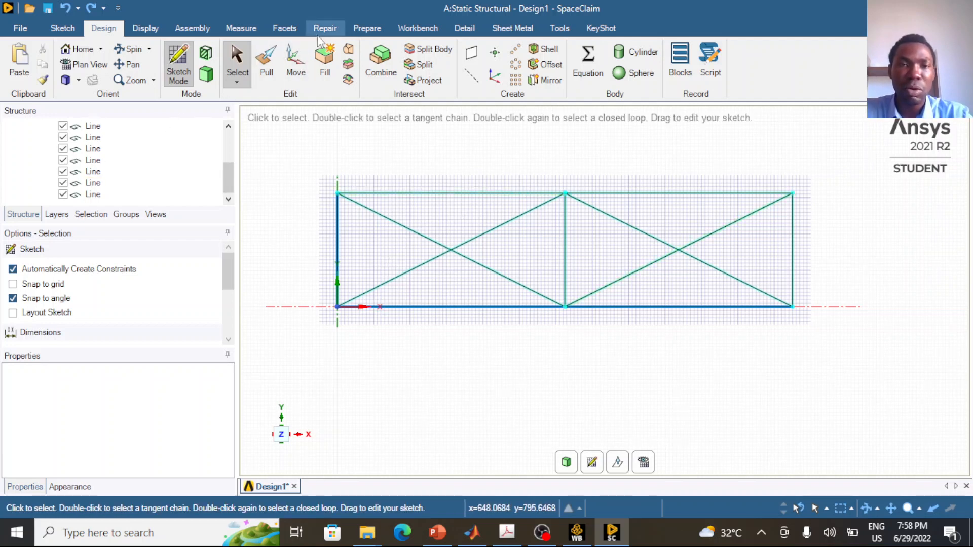
Add a solid circular beam profile from the new profile library
click(377, 34)
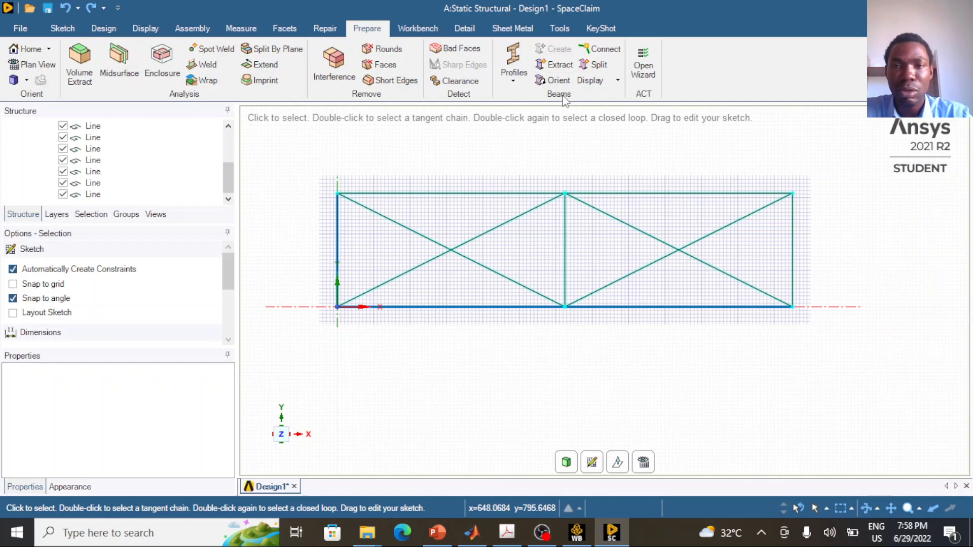
click(513, 81)
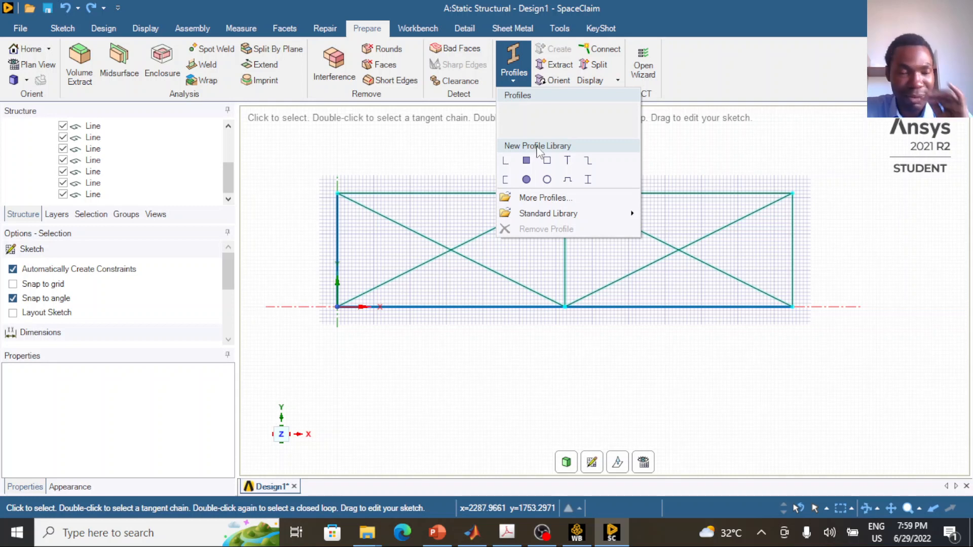
click(526, 181)
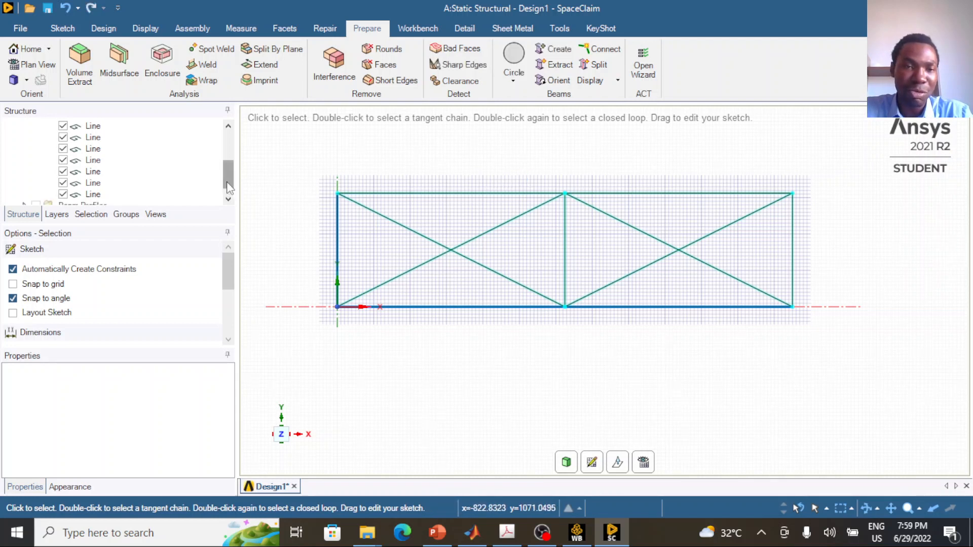
Collapse Sketching Plane1 in the model structure and open the Circle profile under Beam Profiles for editing
mouse_move(228, 178)
mouse_down()
mouse_move(226, 148)
mouse_move(226, 202)
mouse_up()
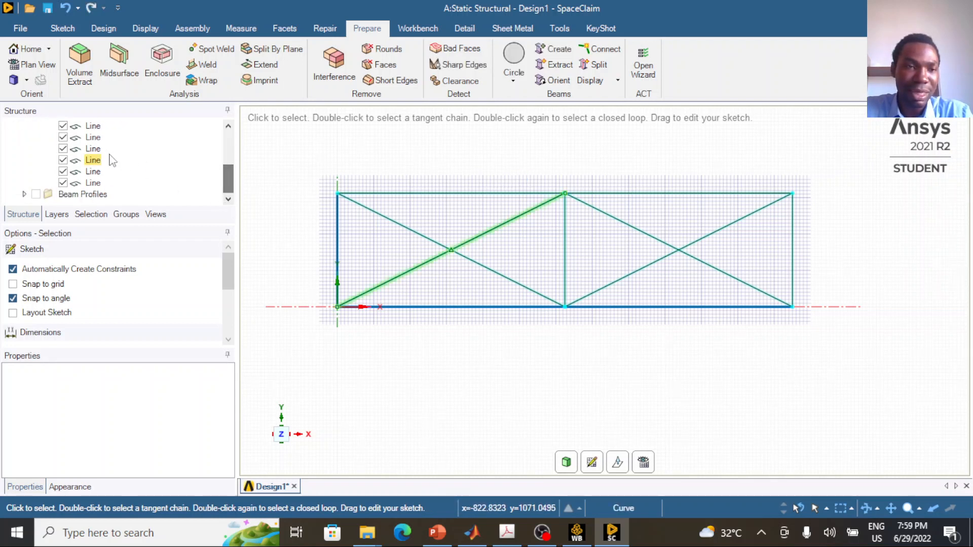
scroll(107, 160, up, 4)
drag(82, 226, 63, 303)
click(24, 137)
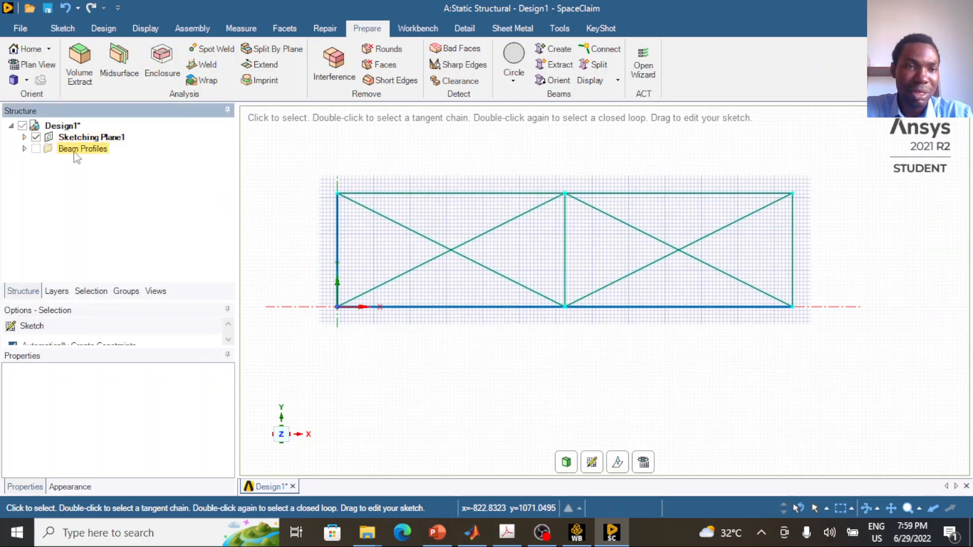
click(25, 149)
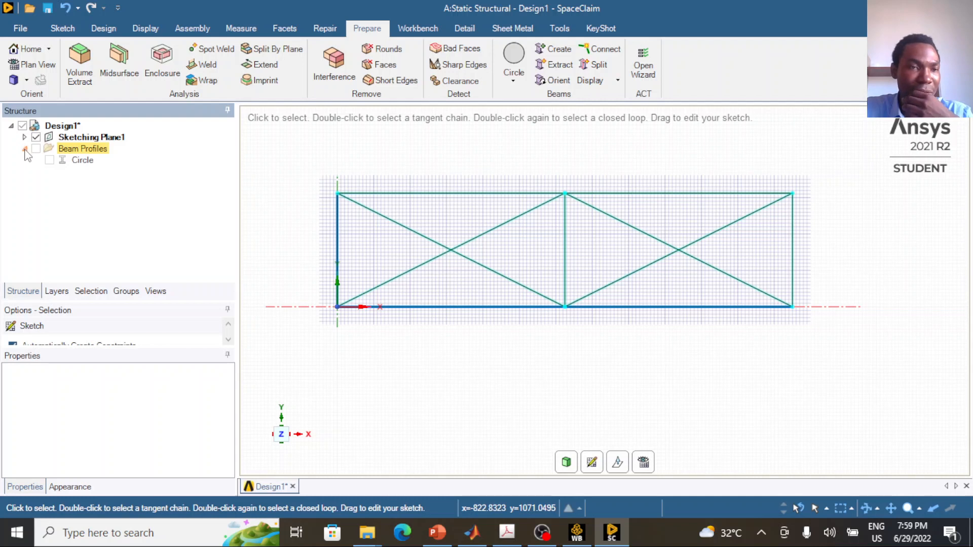
right_click(80, 164)
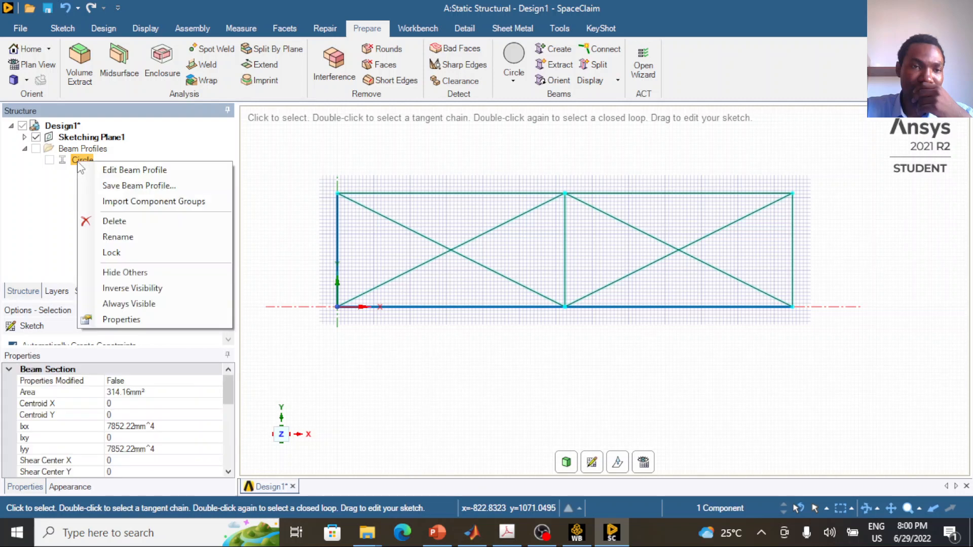
click(120, 171)
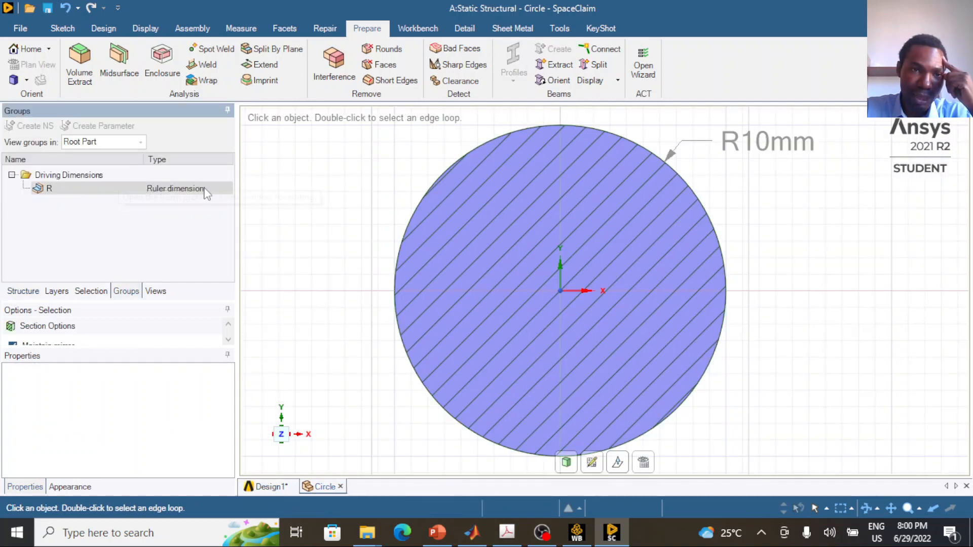
Set the circle profile's radius to 25.67 mm, consulting the cross-sectional area on the PowerPoint truss slide, and close the profile
click(218, 192)
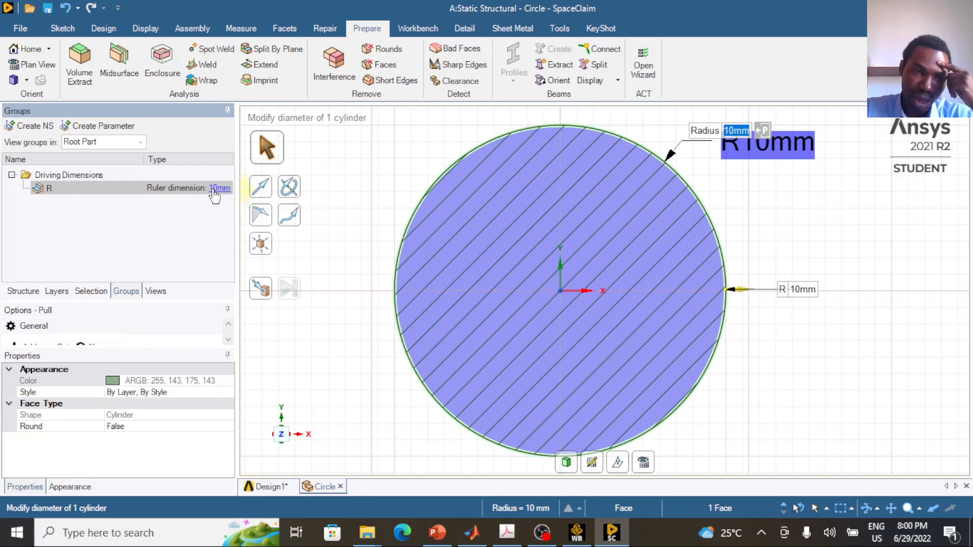
scroll(728, 220, up, 3)
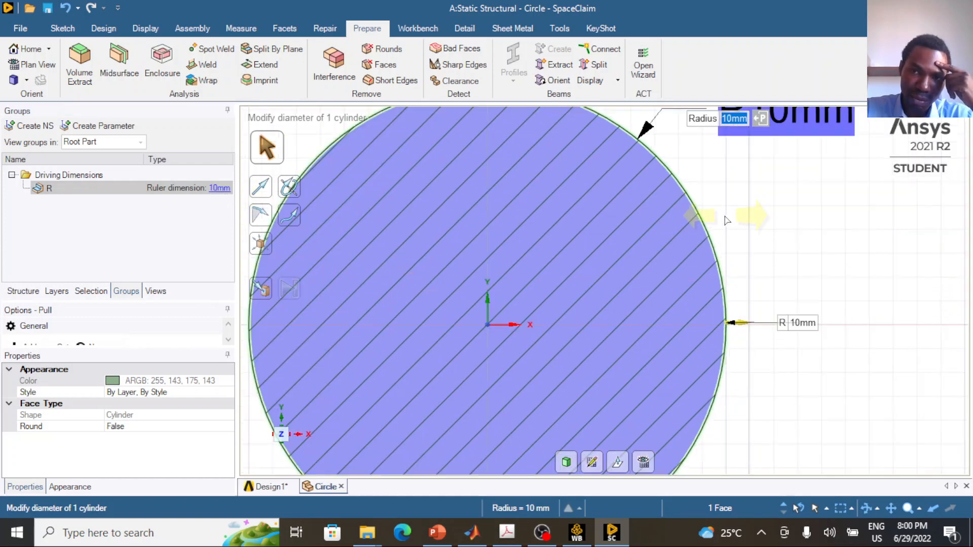
scroll(725, 221, down, 5)
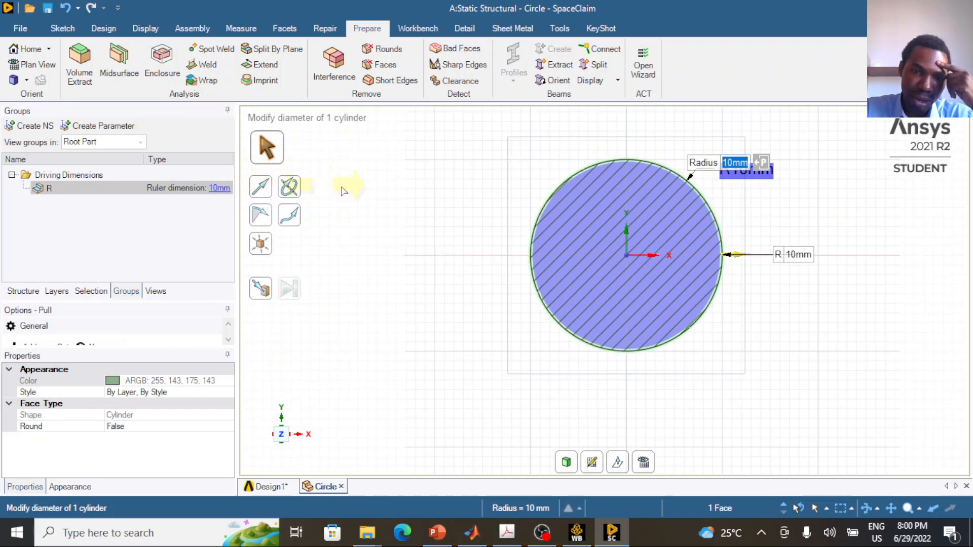
click(437, 532)
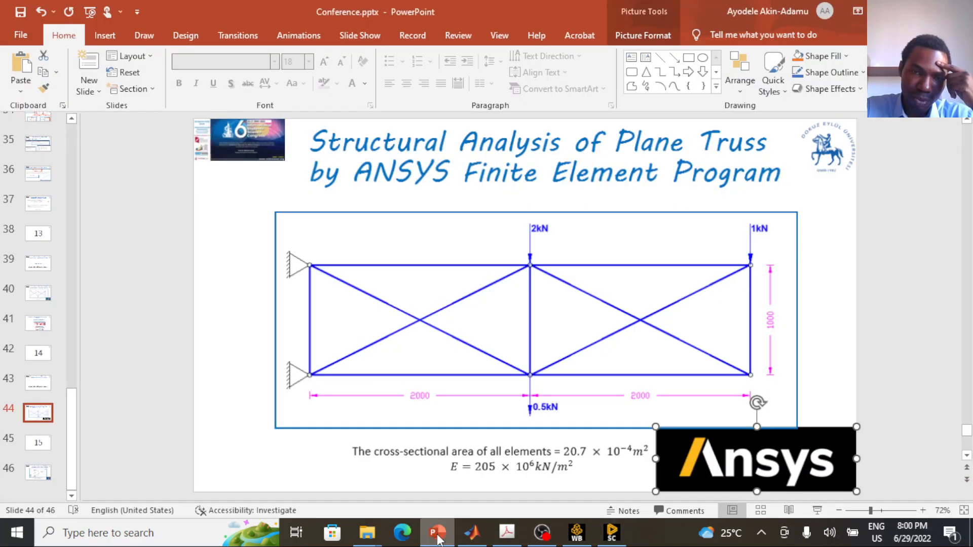
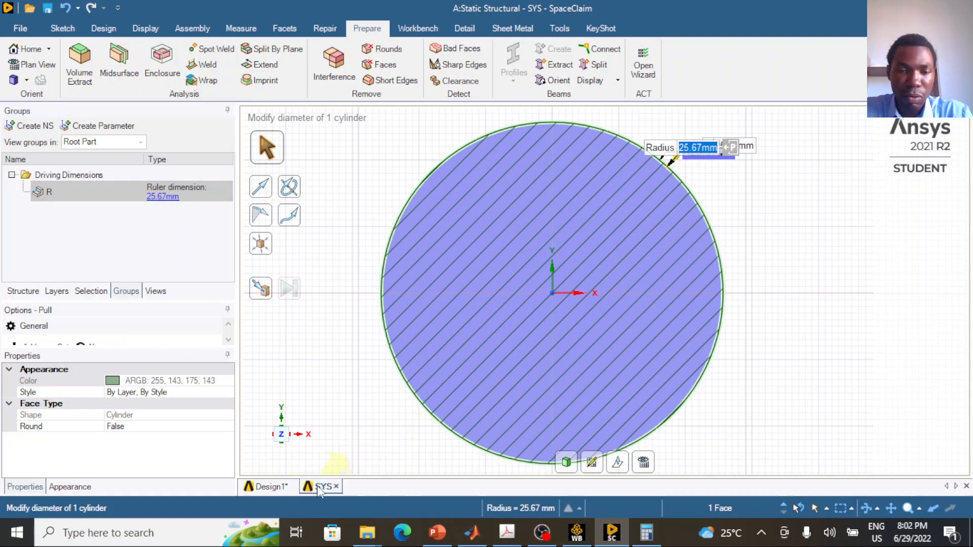
mouse_move(338, 490)
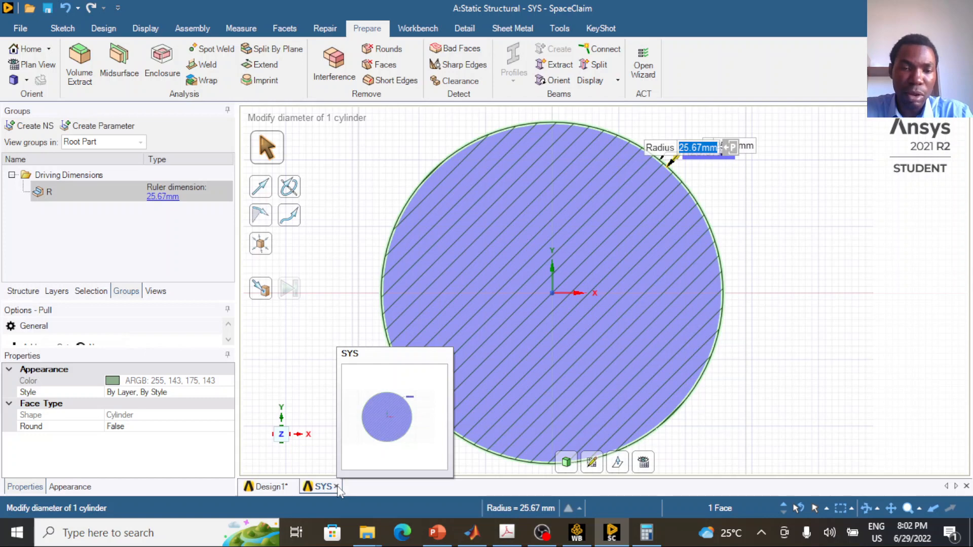
click(336, 487)
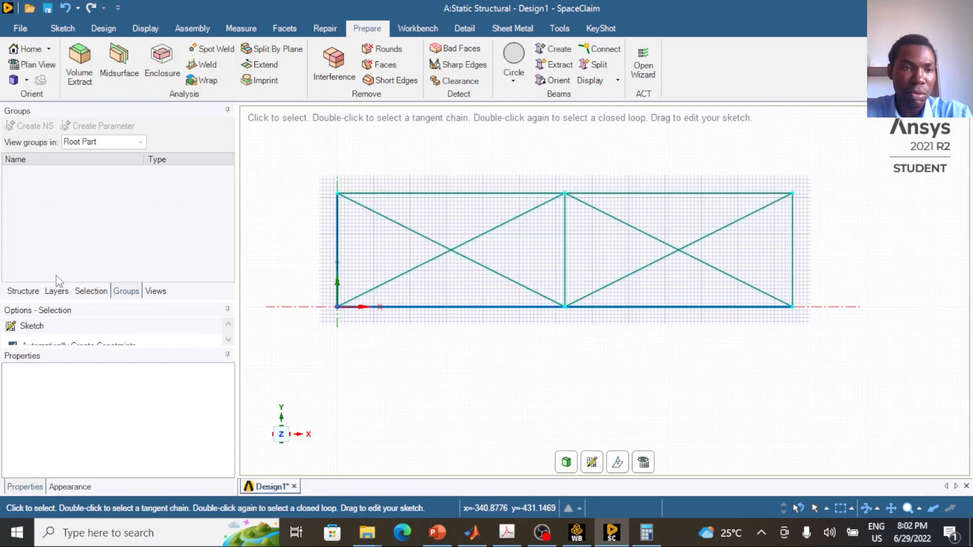
Check the Circle beam profile's section properties and its entry among the available beam profiles
click(31, 293)
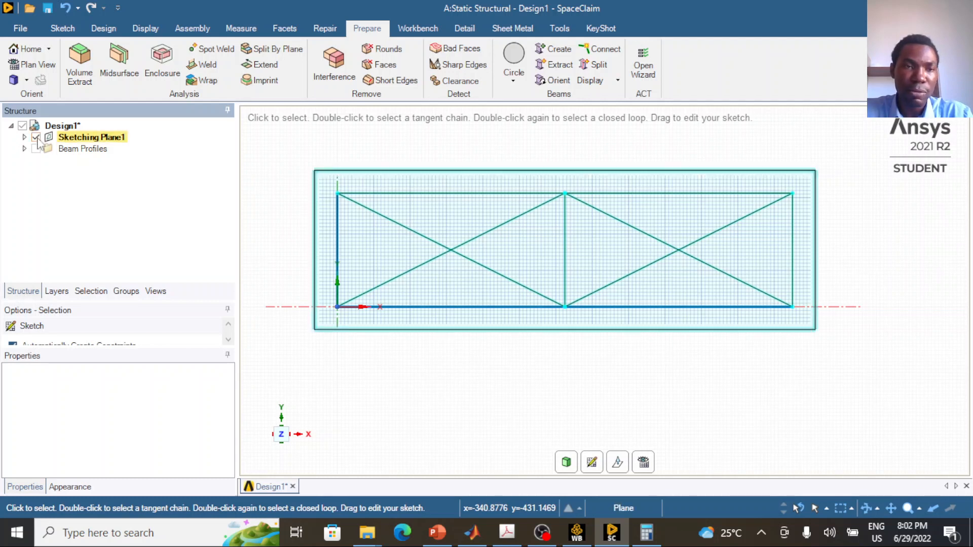
click(25, 149)
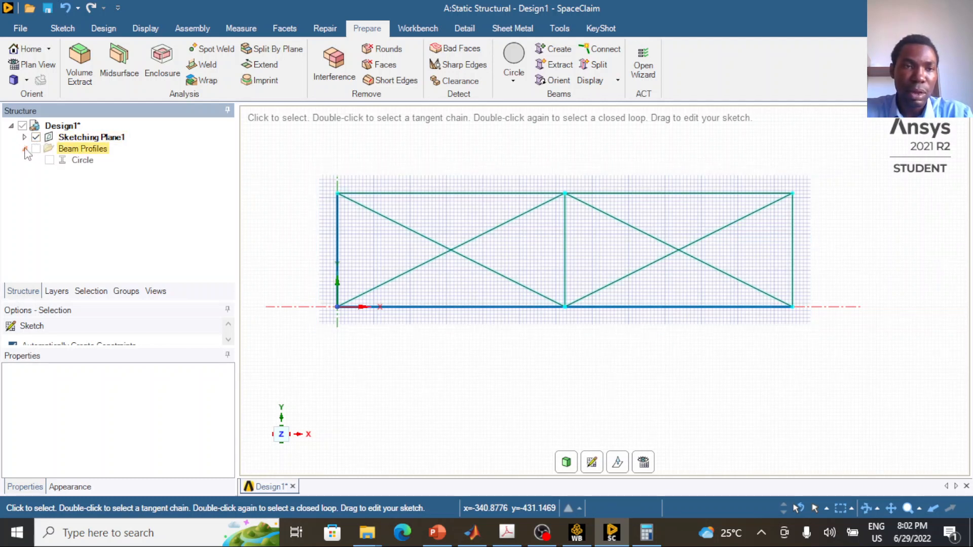
click(83, 160)
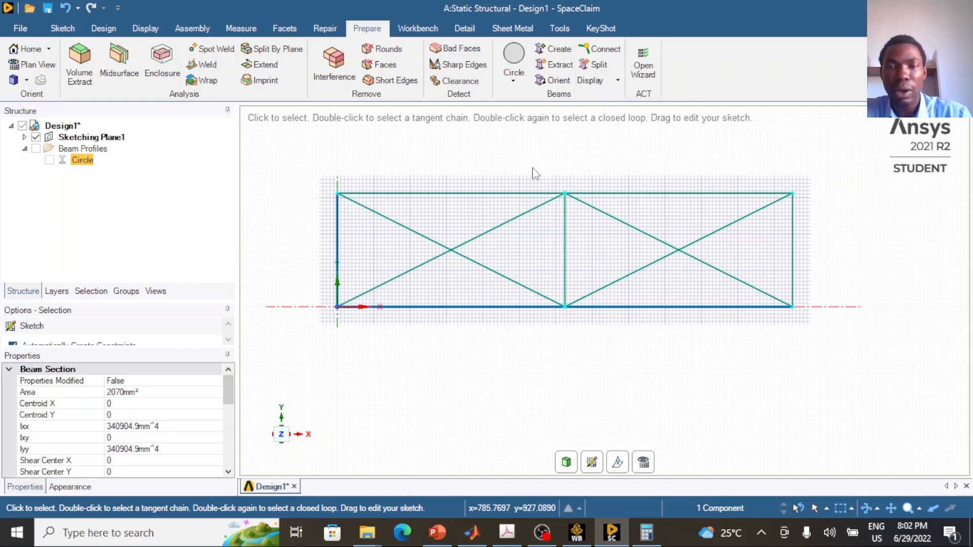
click(513, 82)
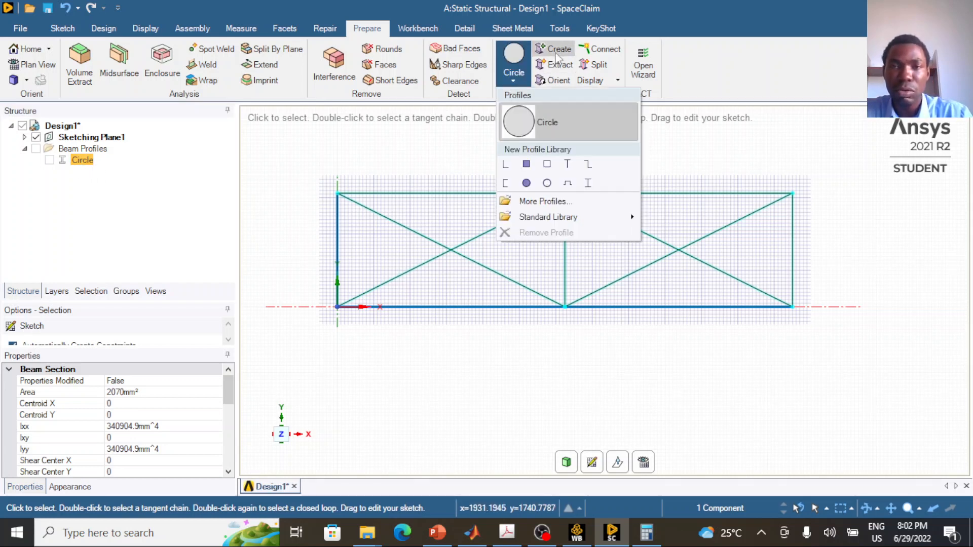
click(614, 32)
click(525, 74)
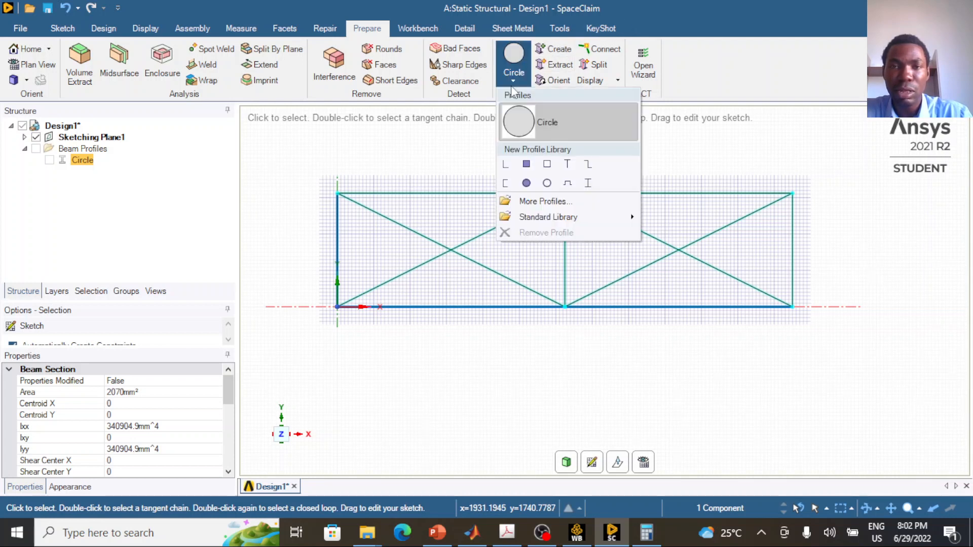
click(643, 24)
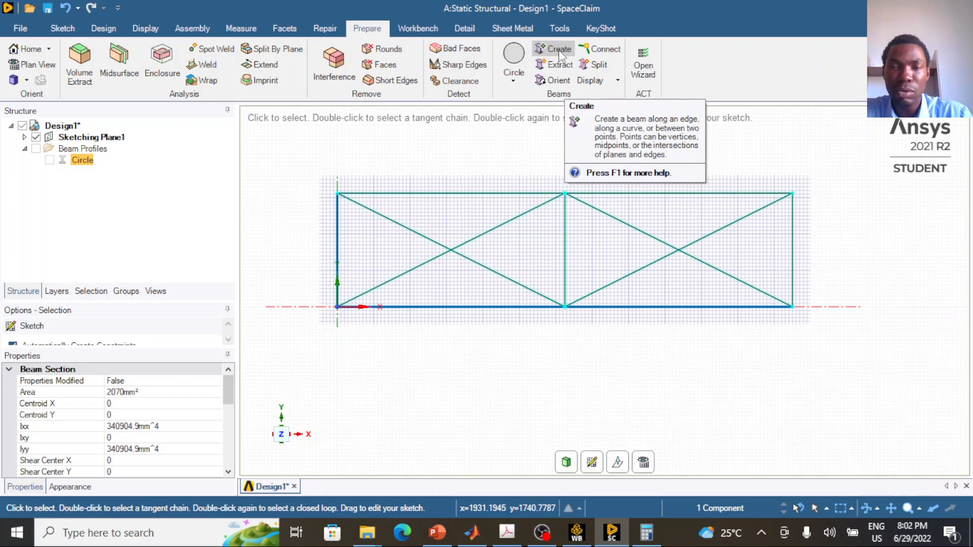
Create Circle-profile beams on both bottom chord lines and on the right bay's outer vertical, top chord and two diagonals
click(560, 51)
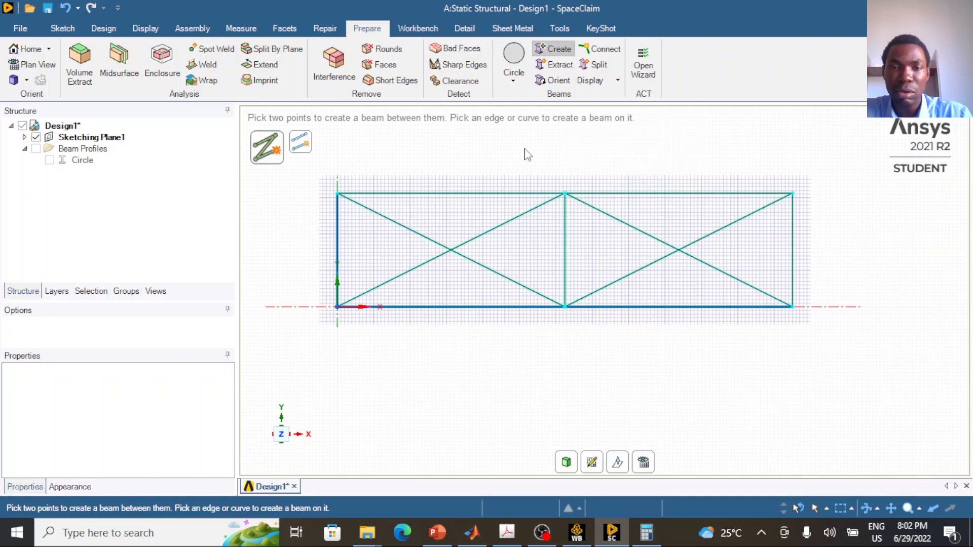
click(461, 307)
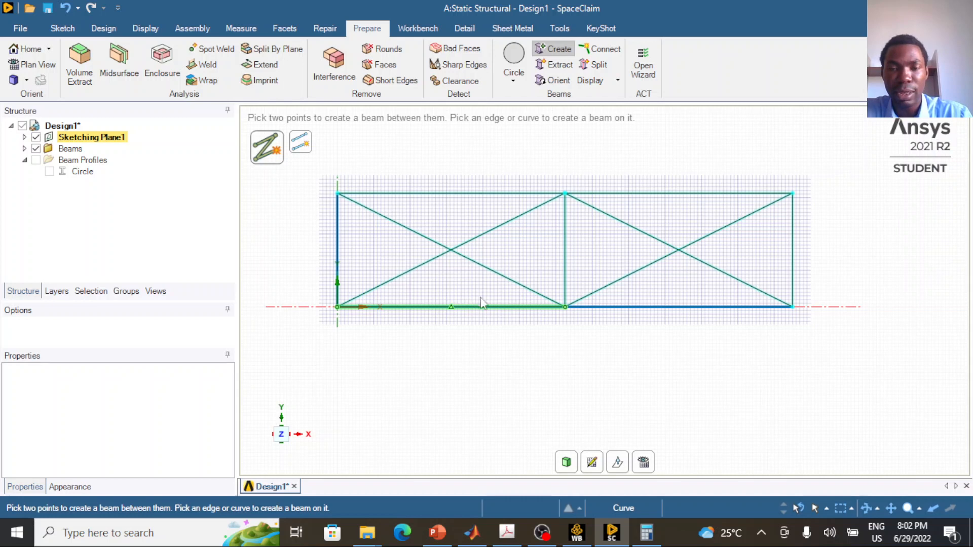
click(629, 307)
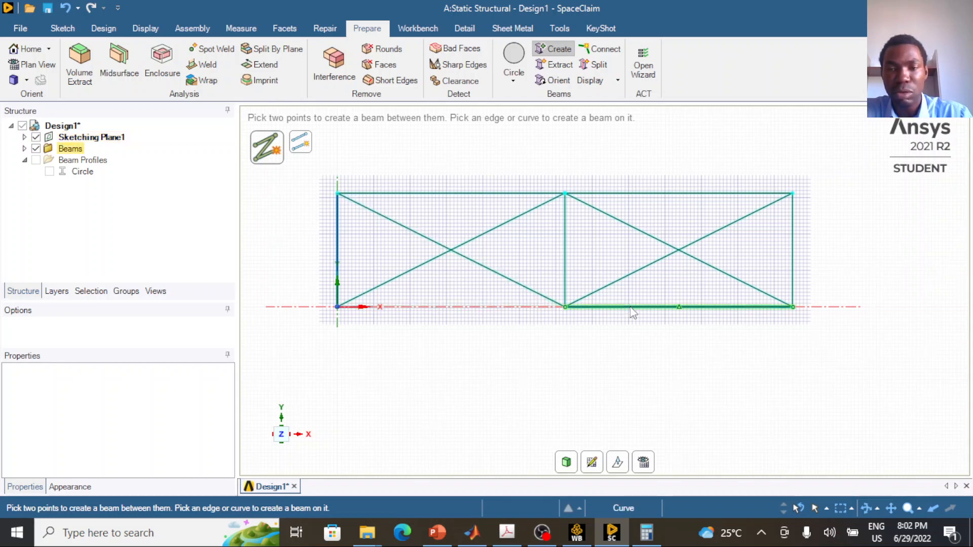
click(794, 278)
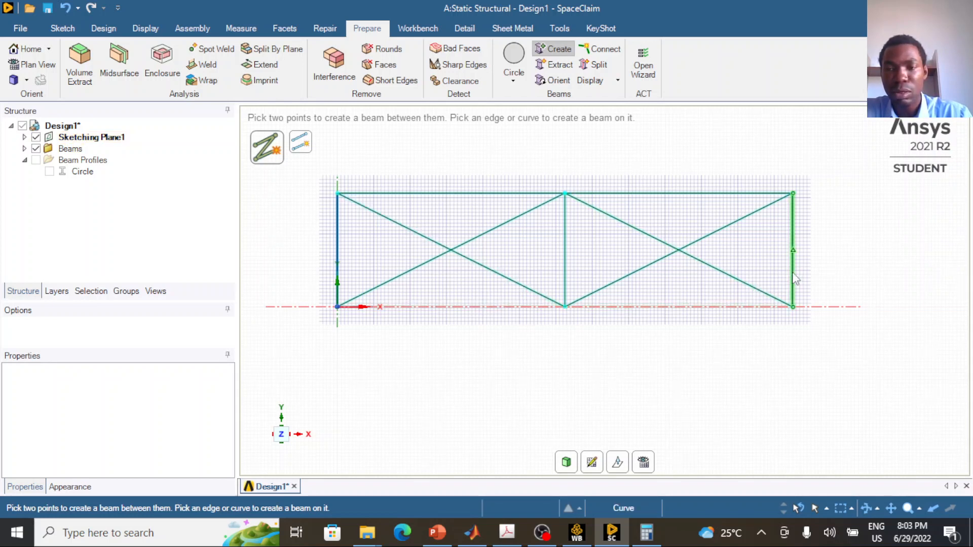
click(743, 193)
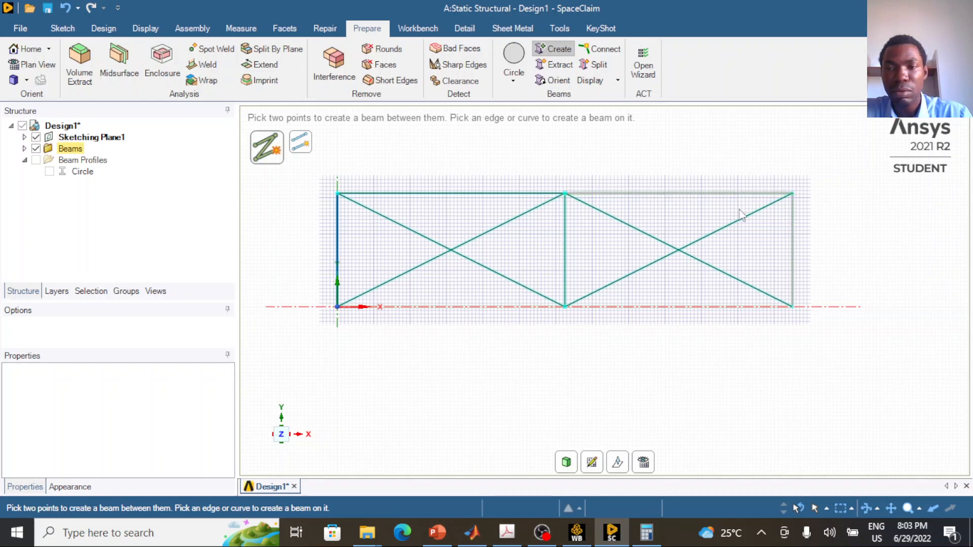
click(744, 282)
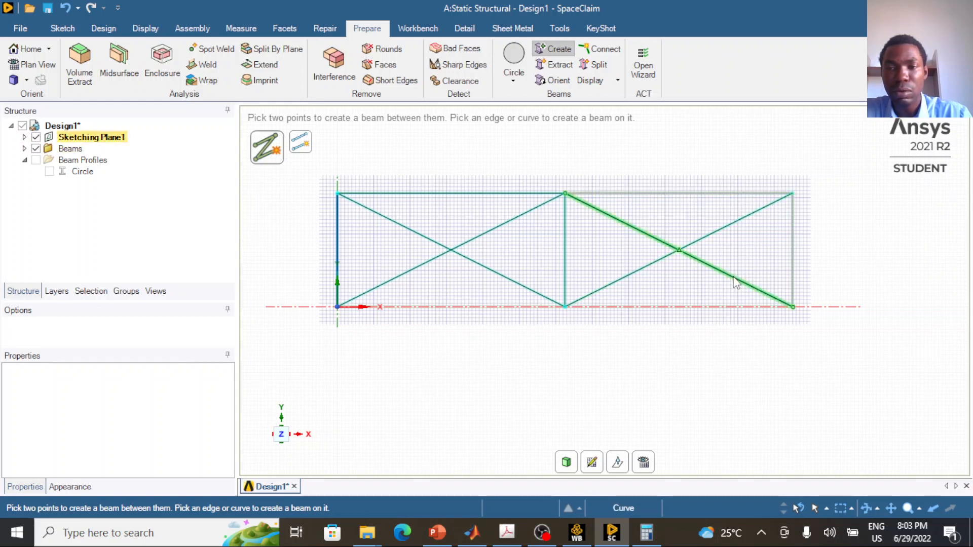
click(726, 239)
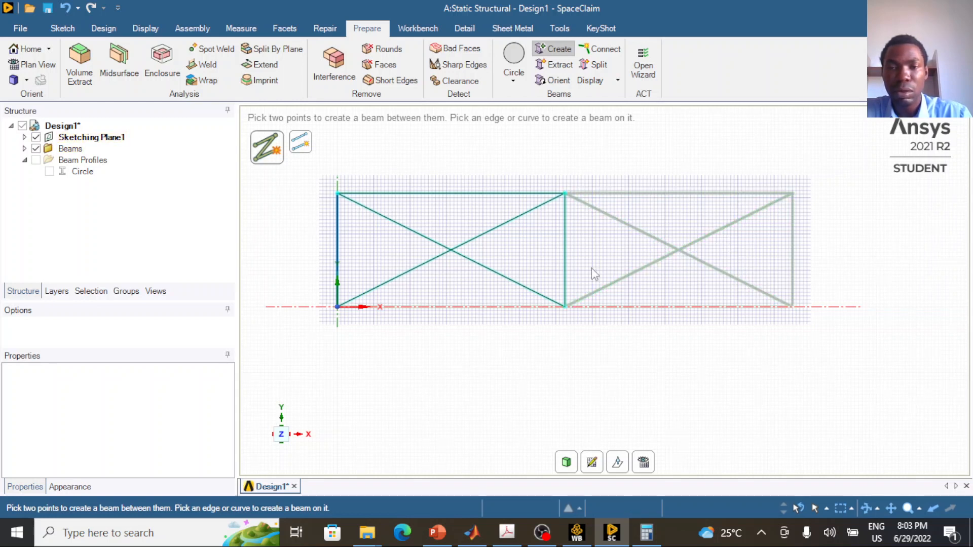
Create Circle-profile beams on the middle vertical and on the left bay's two diagonals, top chord and outer vertical
click(566, 264)
click(542, 294)
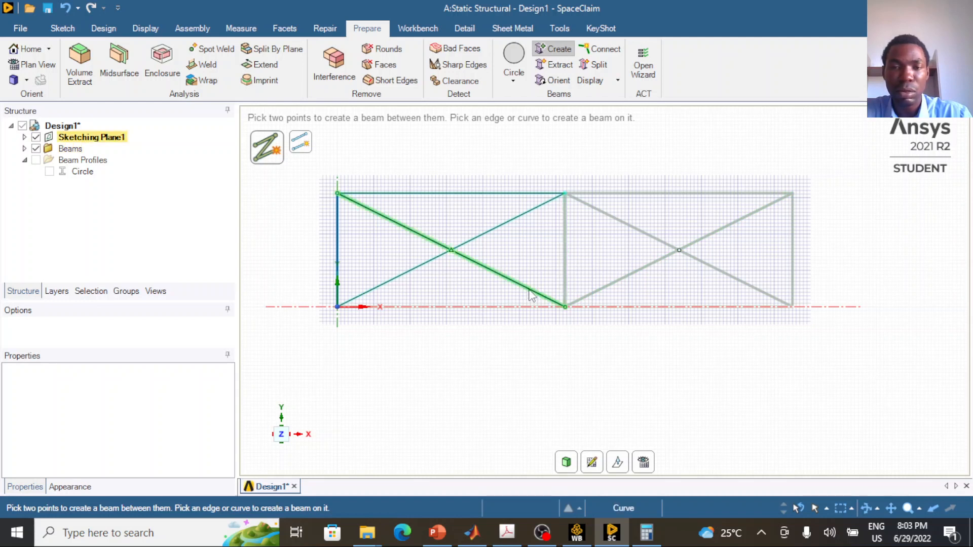
click(491, 232)
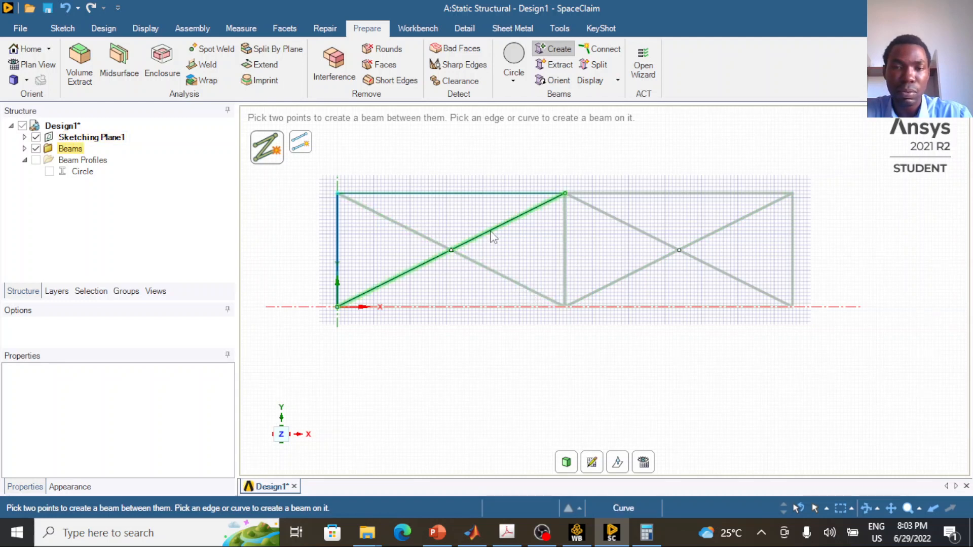
click(463, 194)
click(338, 249)
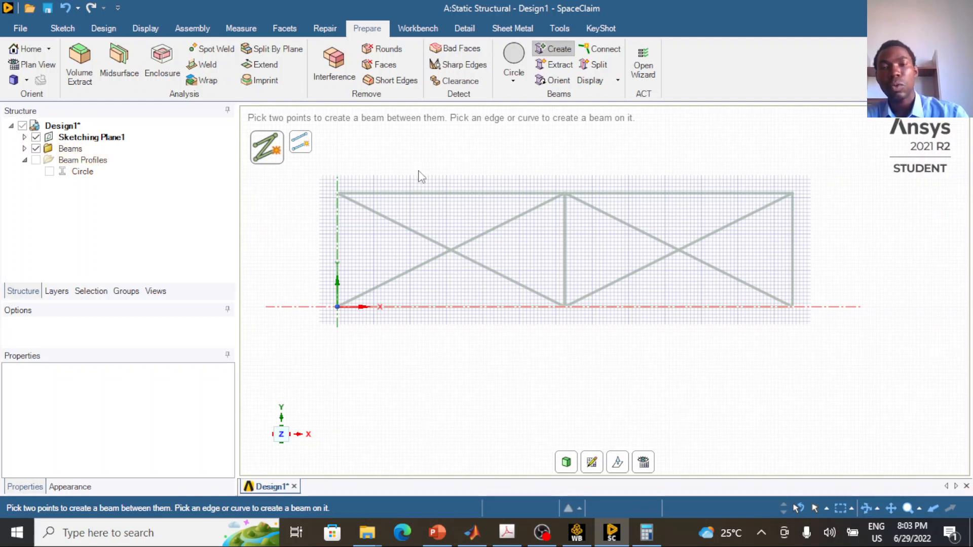
key(Escape)
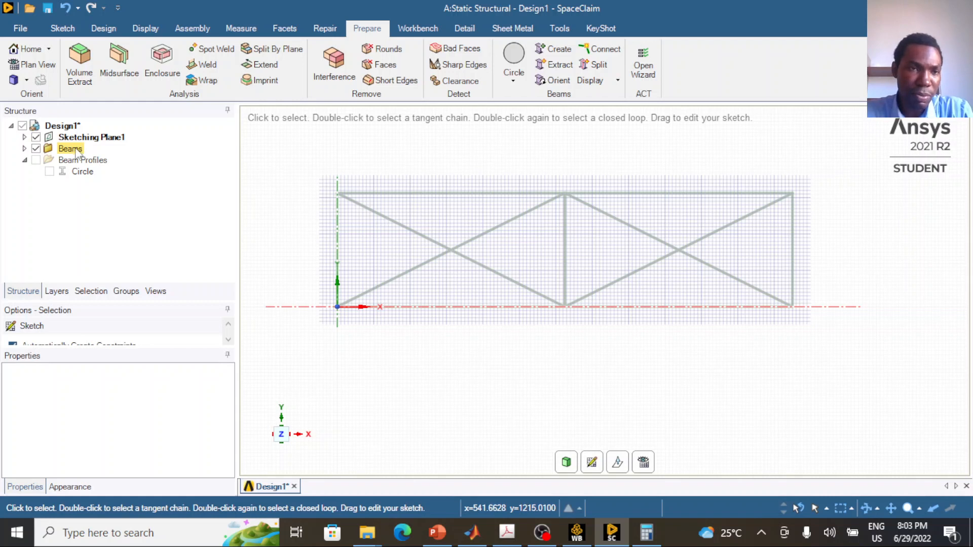
Set the type of the first beam in the Beams group, the left bottom chord, to Link/Truss
click(24, 149)
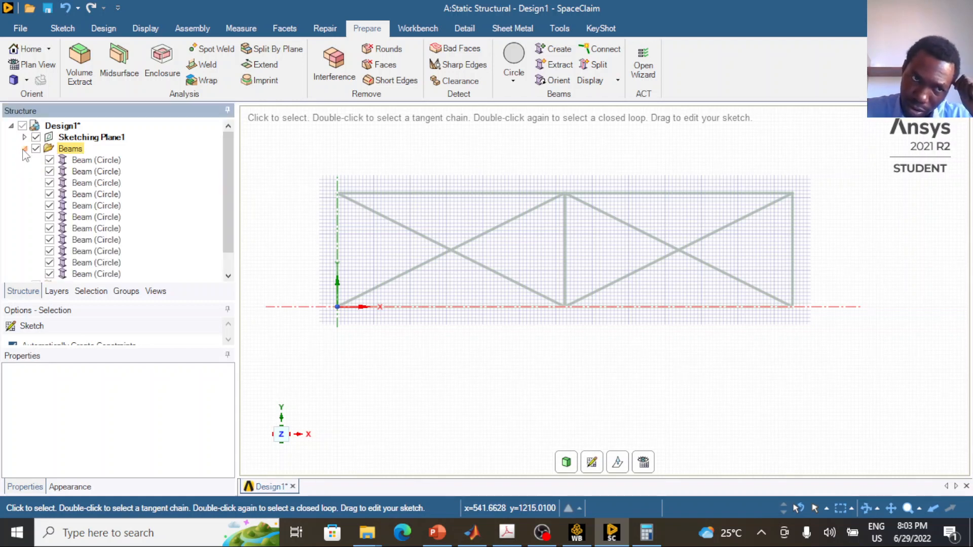
scroll(94, 178, down, 1)
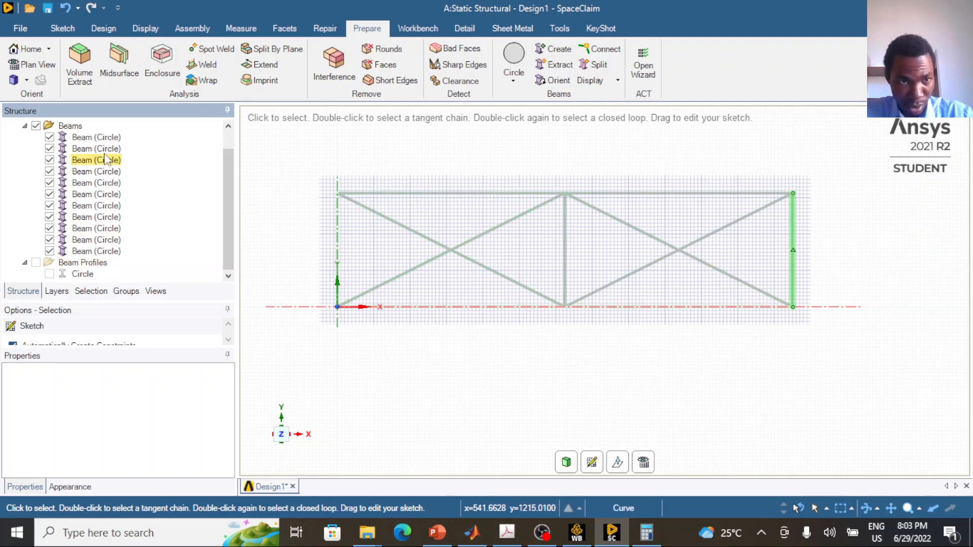
click(96, 136)
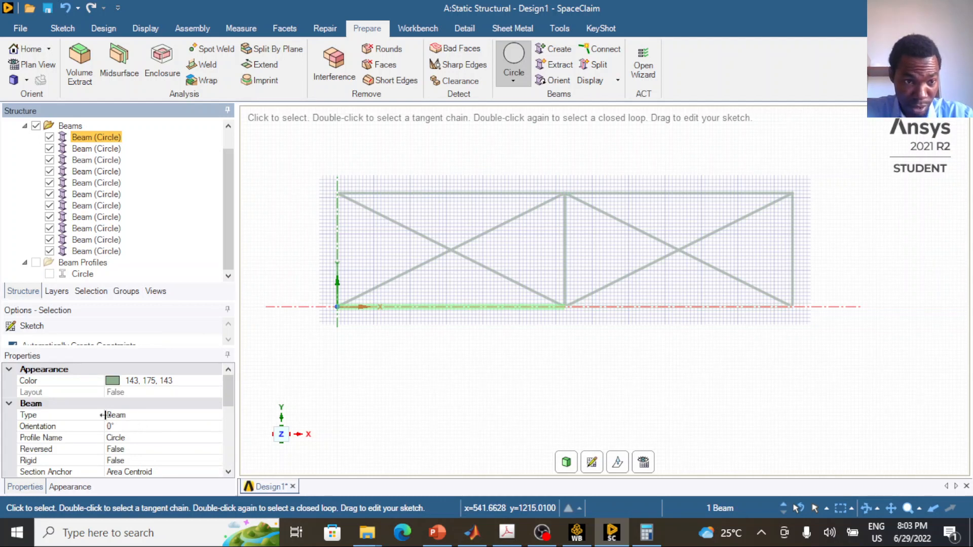
click(137, 421)
click(216, 416)
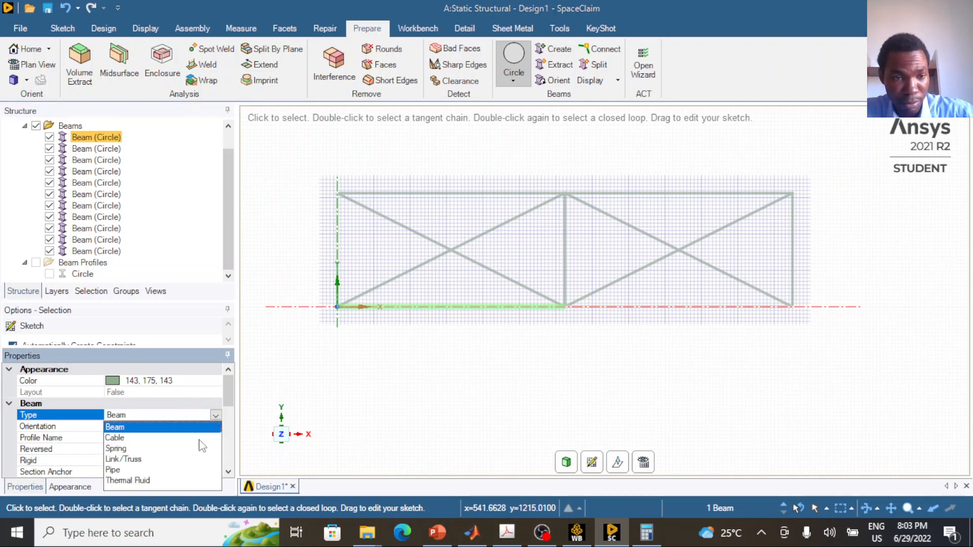
click(183, 459)
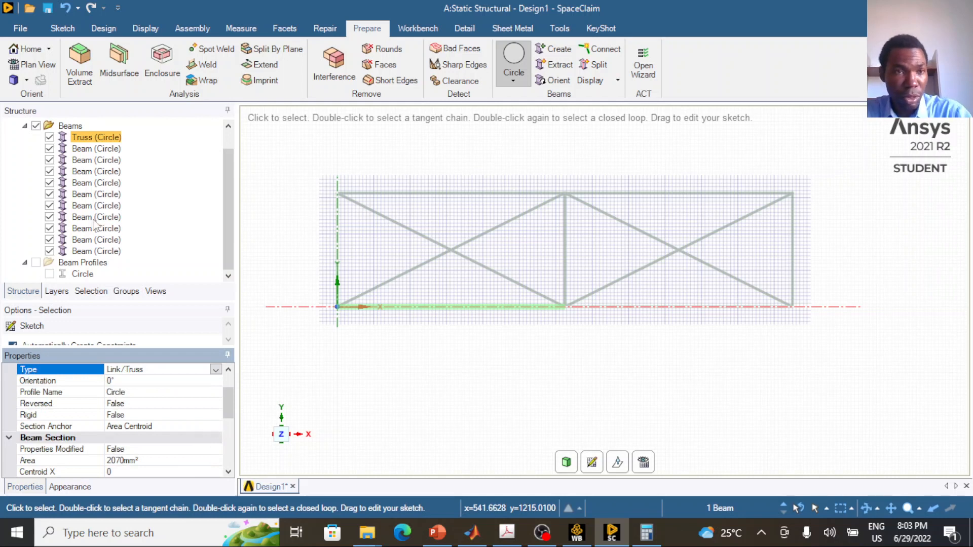
Set the type of all the truss members in the Beams group to Link/Truss together
click(101, 149)
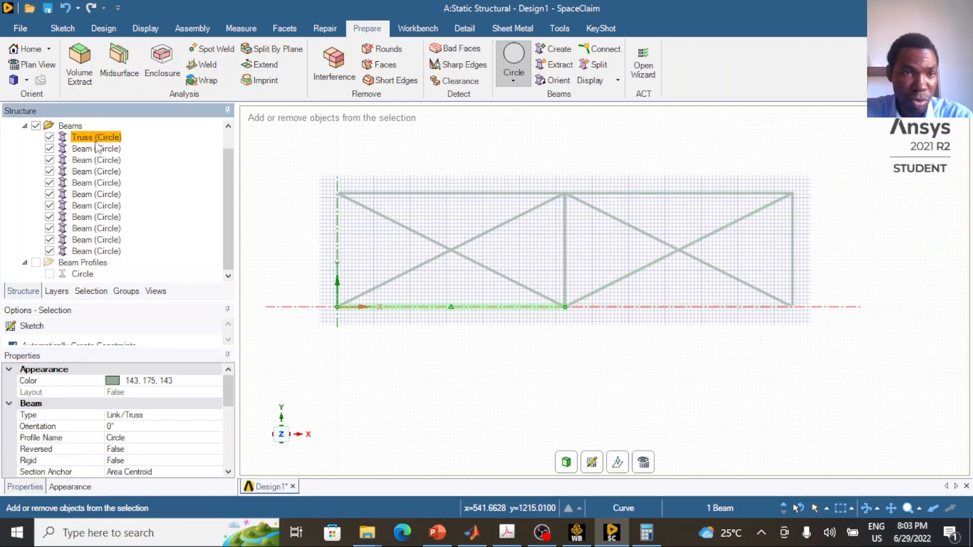
ctrl+click(97, 160)
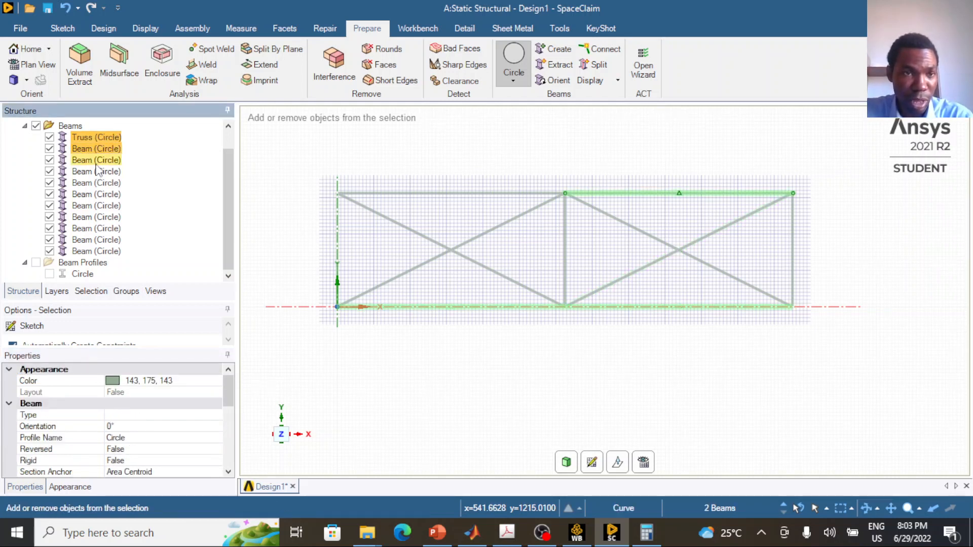
ctrl+click(95, 171)
ctrl+click(90, 183)
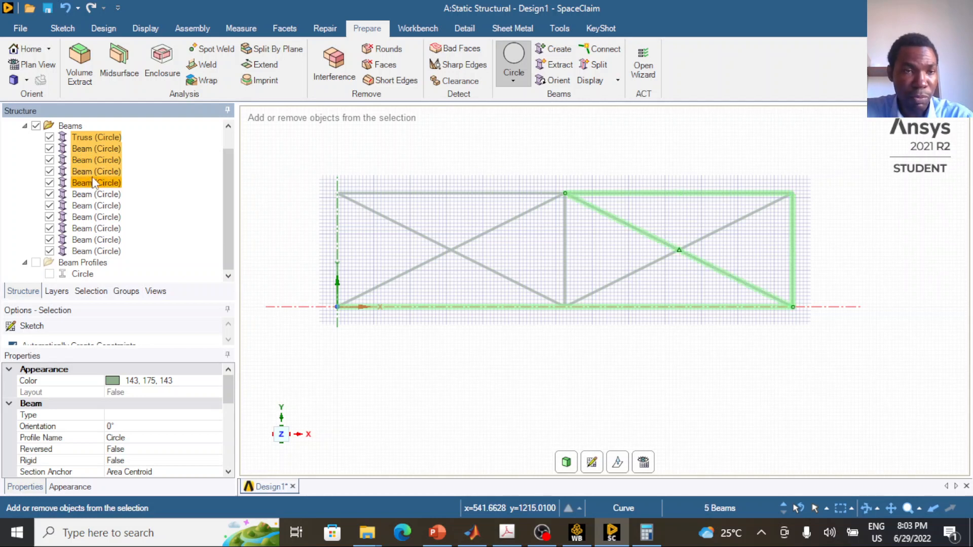
ctrl+click(91, 196)
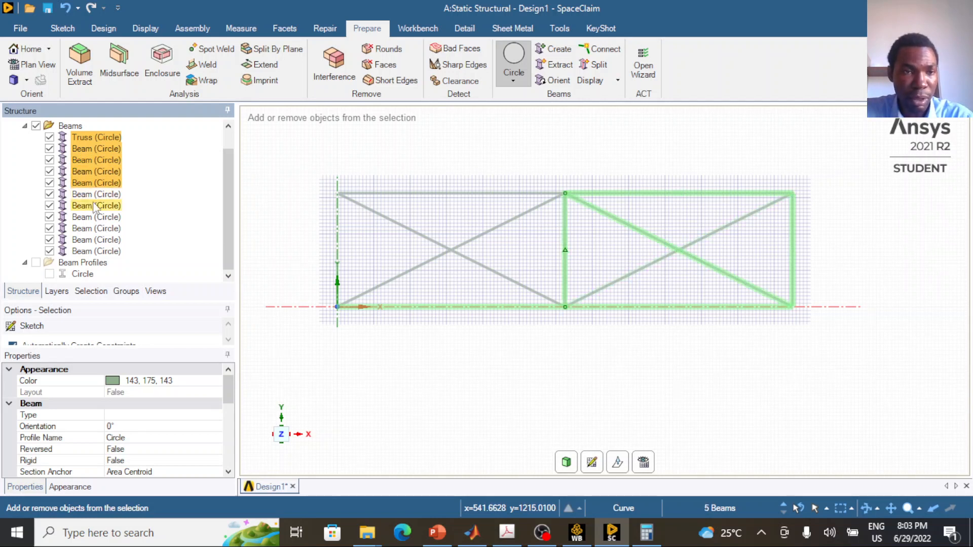
ctrl+click(92, 205)
ctrl+click(92, 217)
ctrl+click(92, 228)
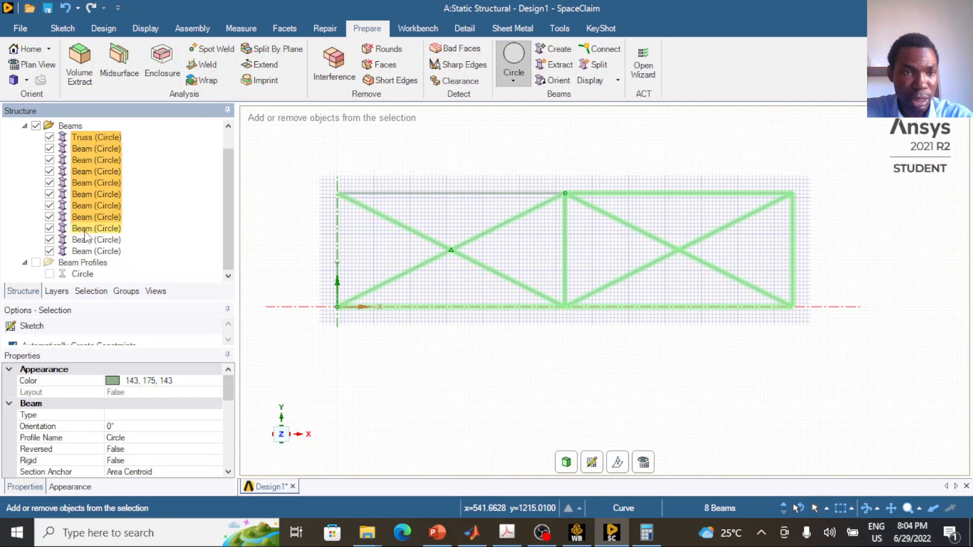
ctrl+click(92, 240)
ctrl+click(92, 251)
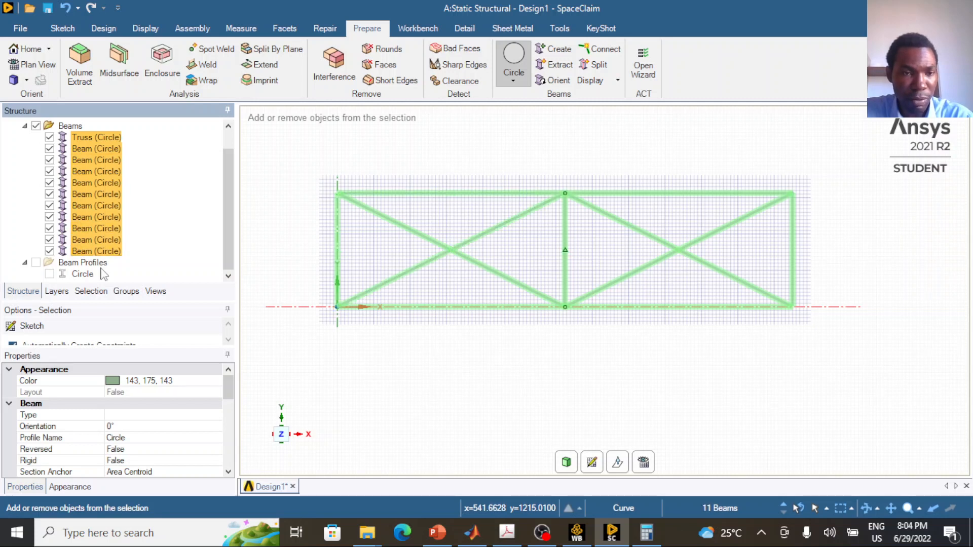
click(162, 415)
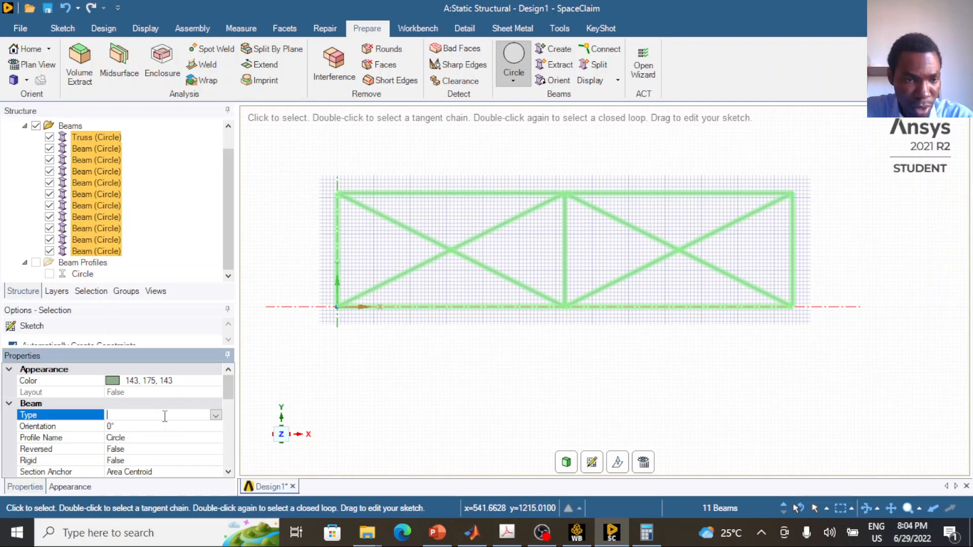
click(216, 416)
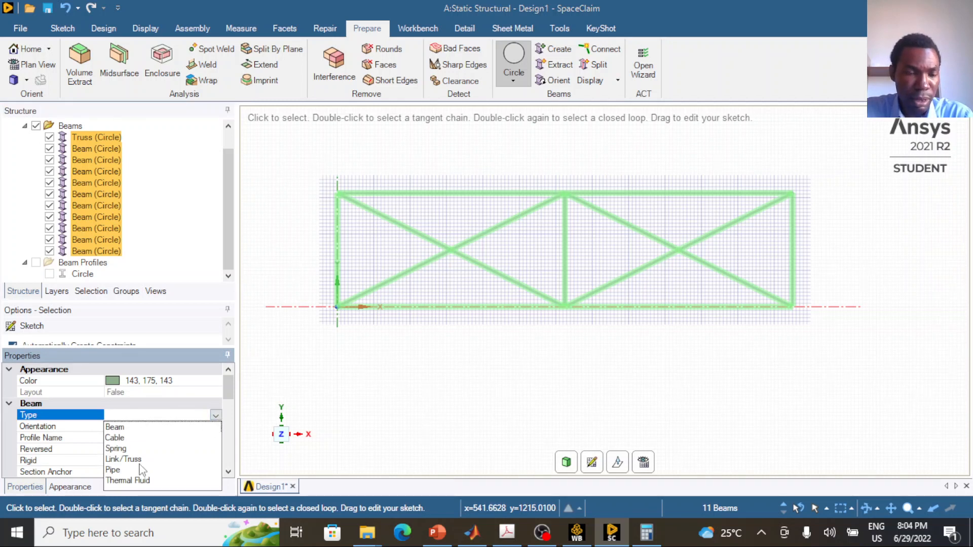
click(124, 459)
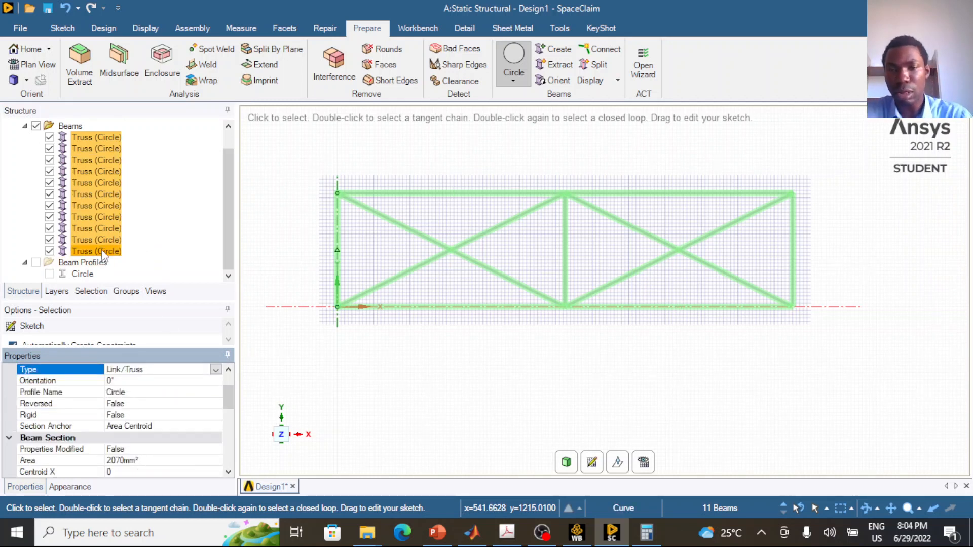
click(453, 261)
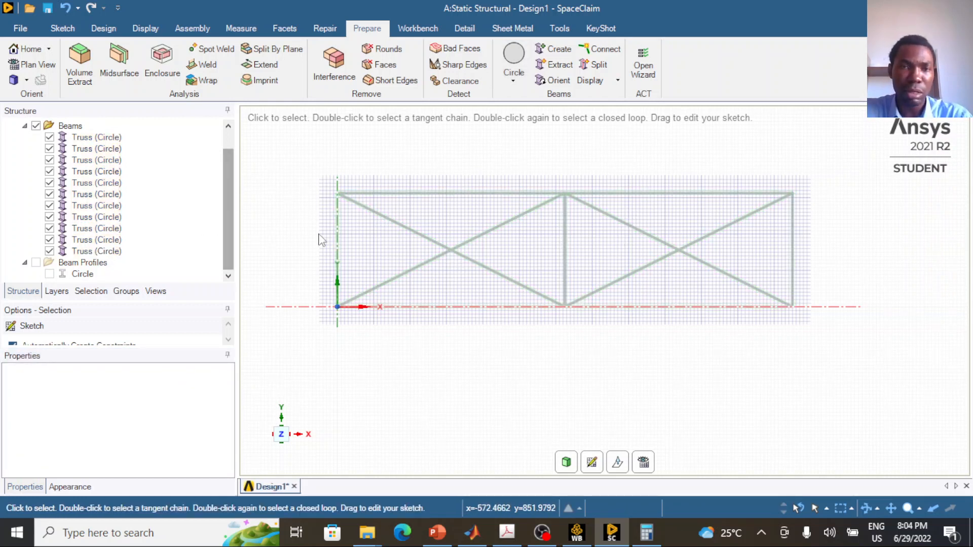
Set the Share Topology property of the Design1 component to Share and save the geometry
scroll(114, 257, up, 1)
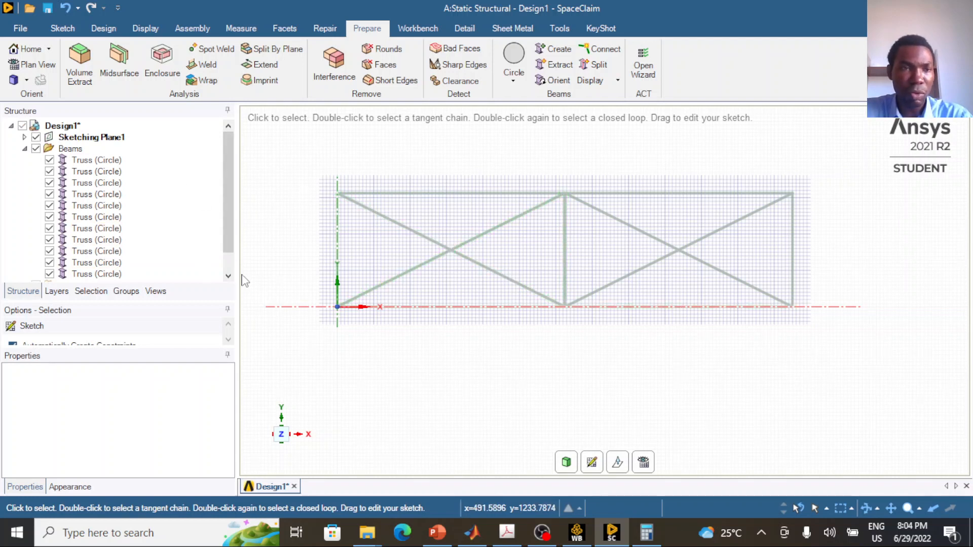
click(75, 130)
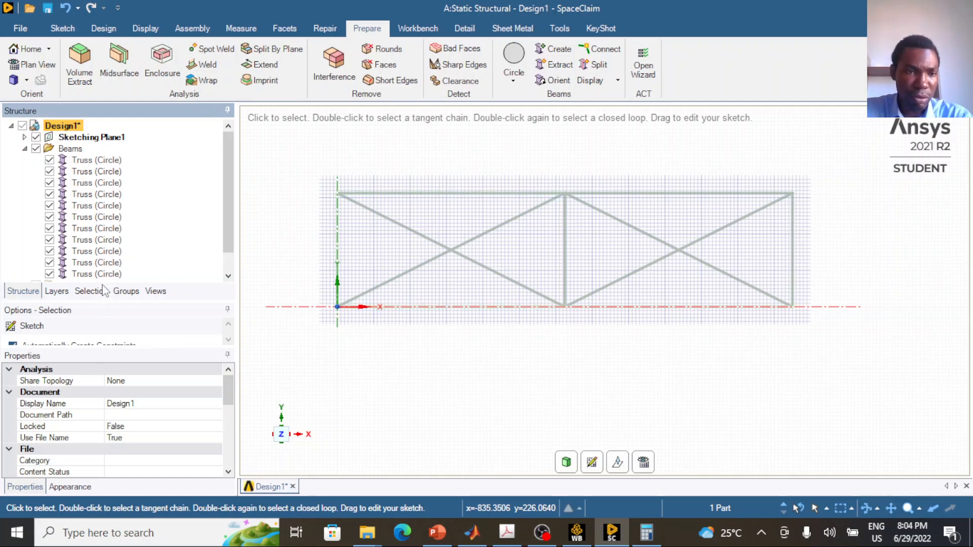
drag(100, 302, 99, 241)
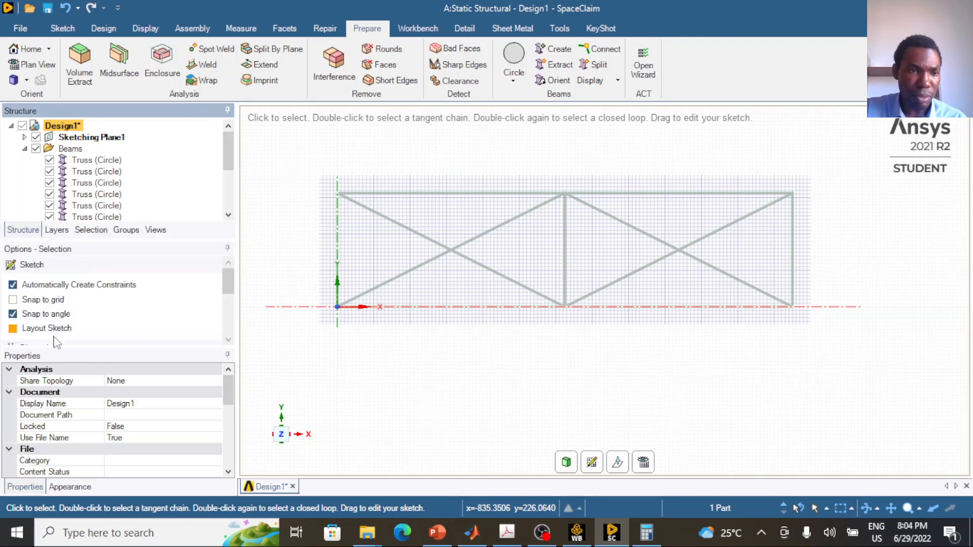
click(60, 380)
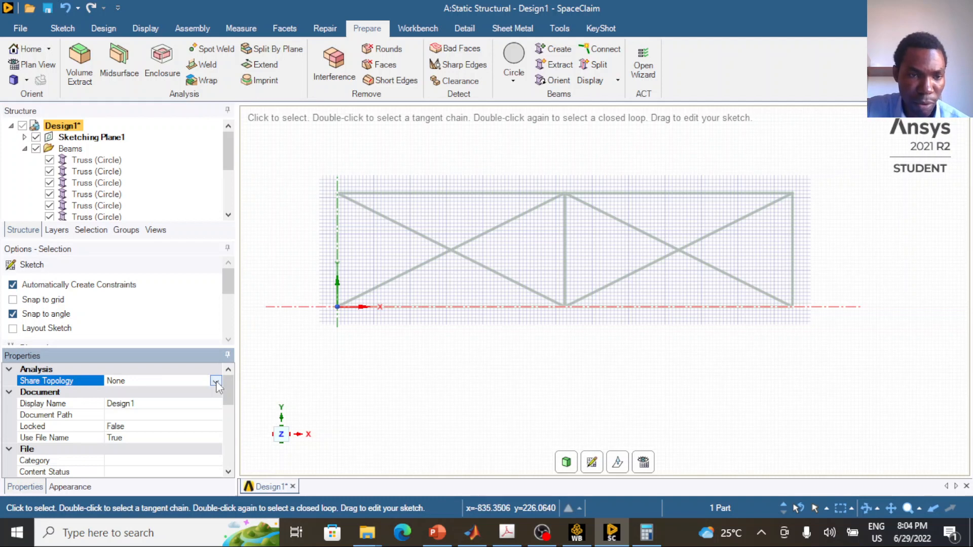
click(216, 382)
click(151, 416)
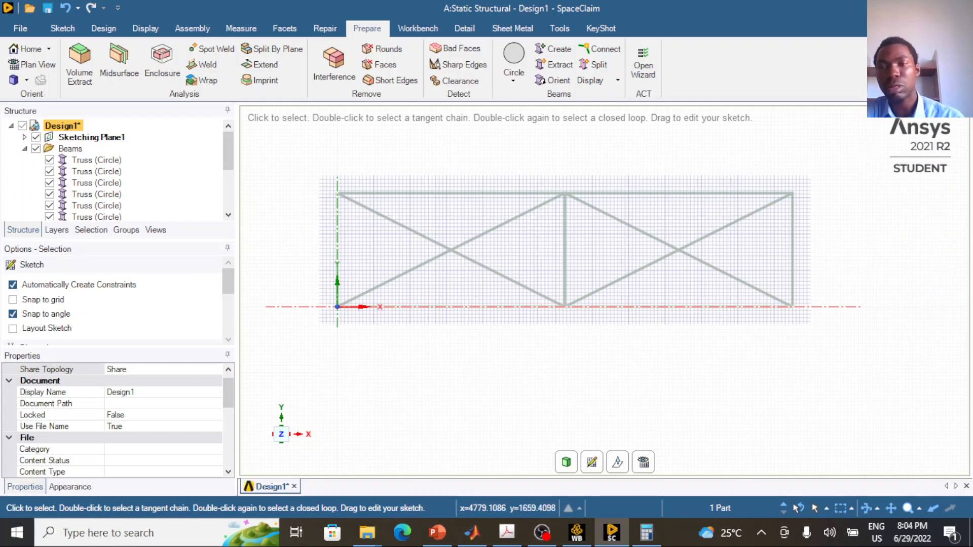
key(ctrl+s)
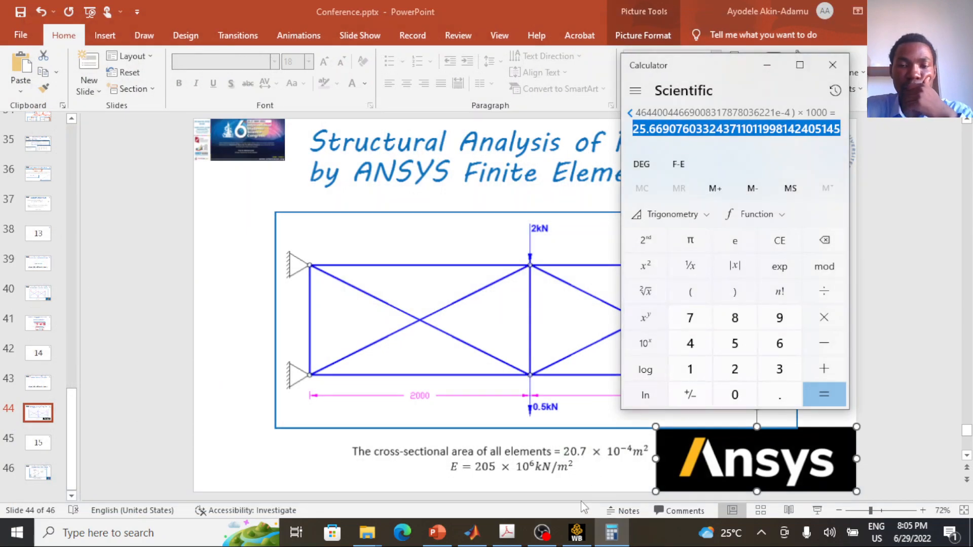
Switch to Workbench and open the Static Structural system's Model in Mechanical
click(583, 541)
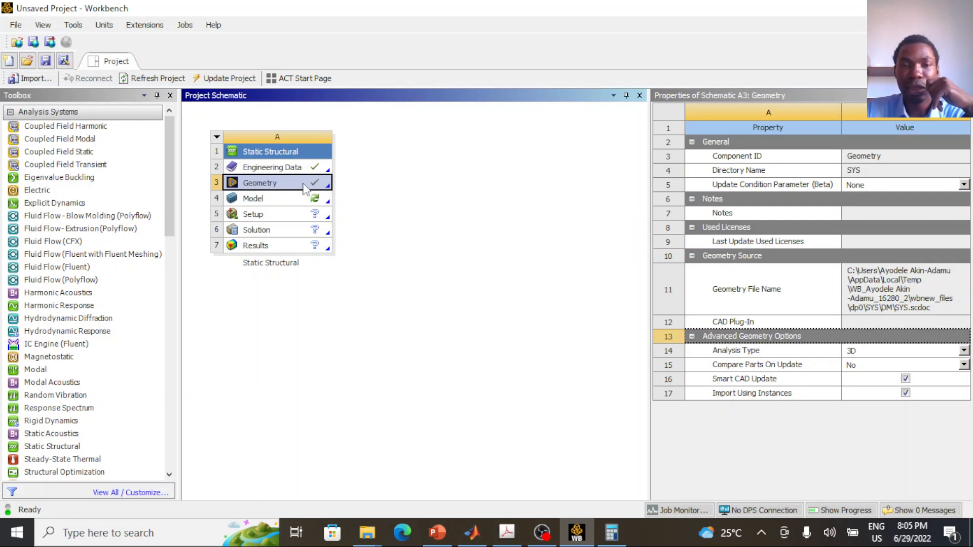
click(287, 202)
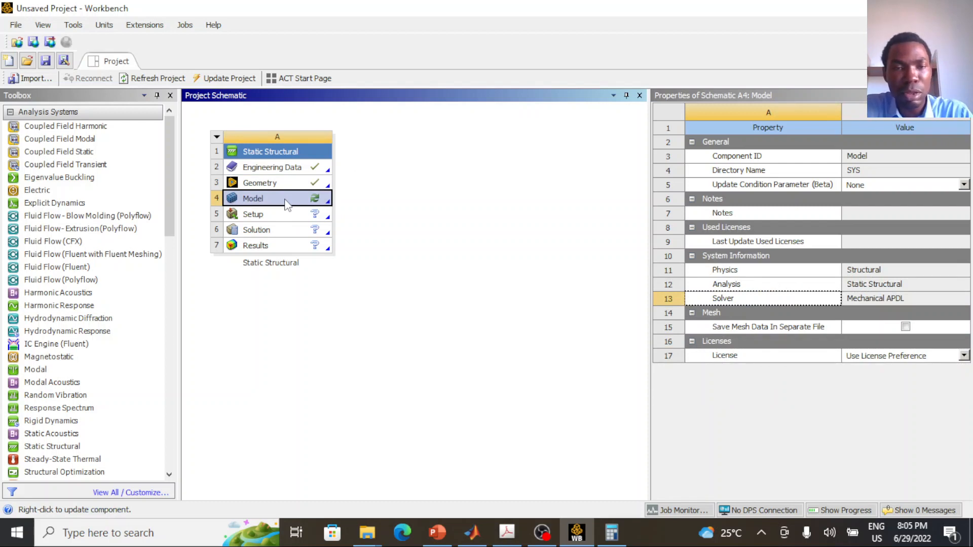
double_click(287, 201)
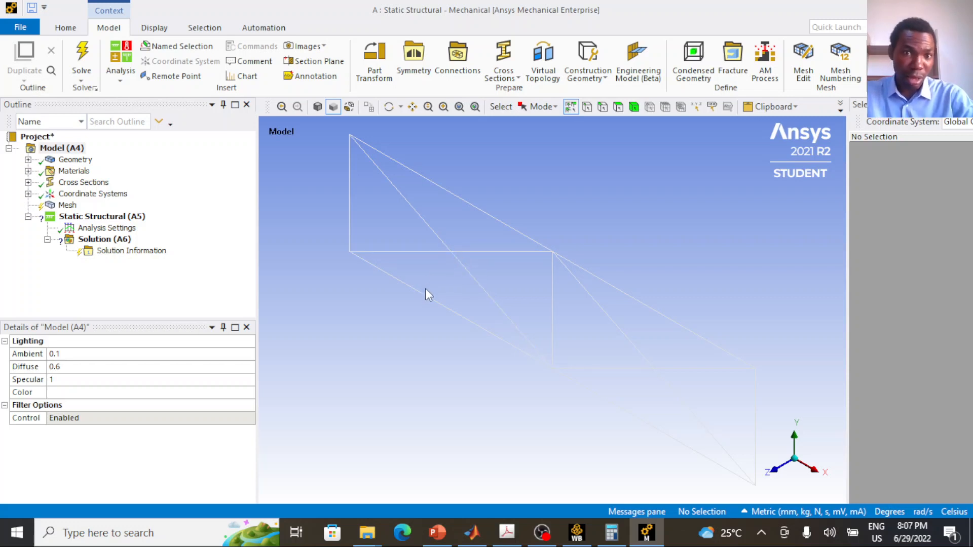
Look through the model's Geometry, Materials, Cross Sections, Coordinate Systems, Mesh and Static Structural branches
click(68, 160)
click(72, 171)
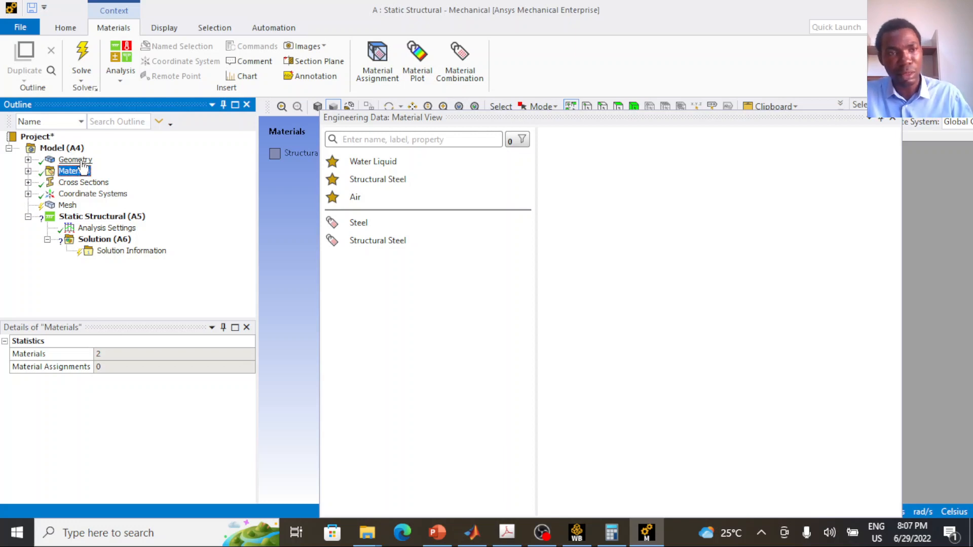
click(76, 160)
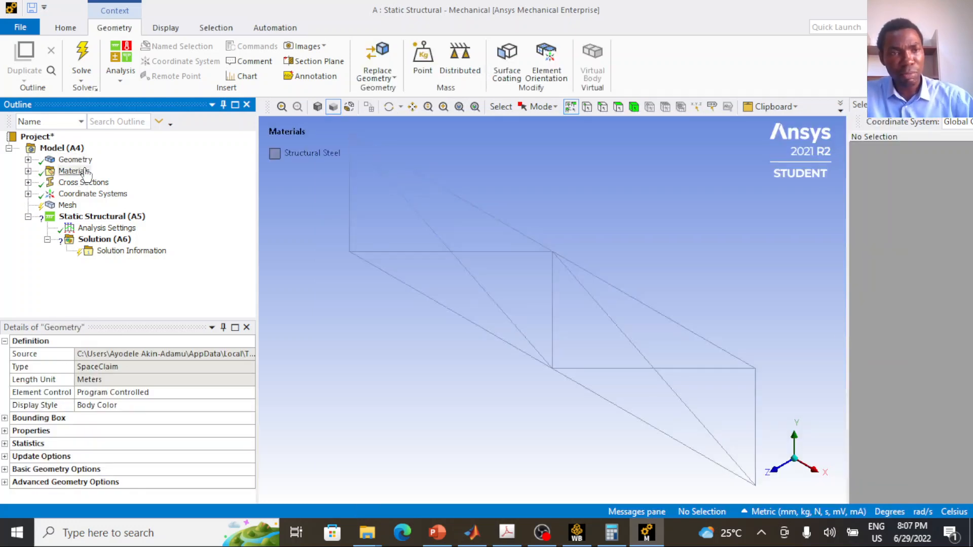
click(83, 172)
click(85, 182)
click(99, 196)
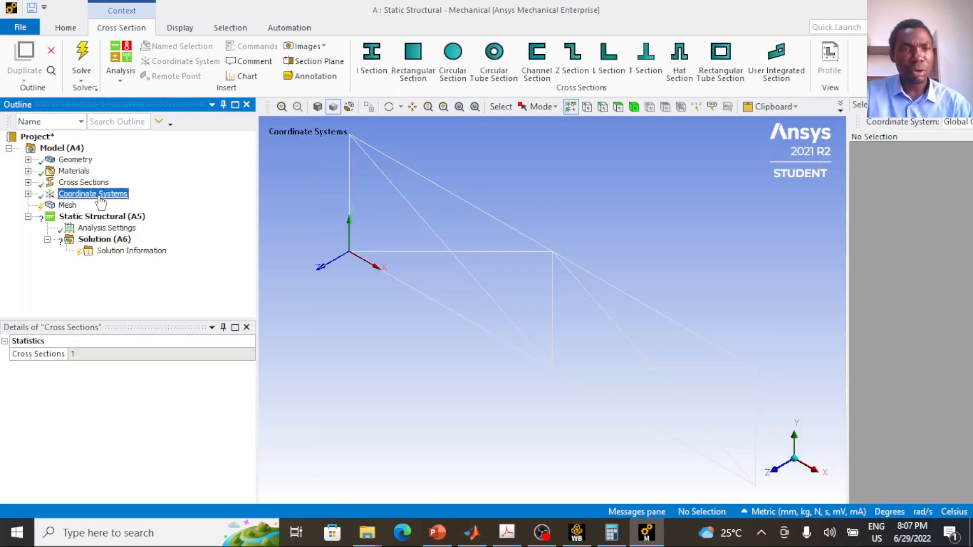
click(81, 206)
click(101, 217)
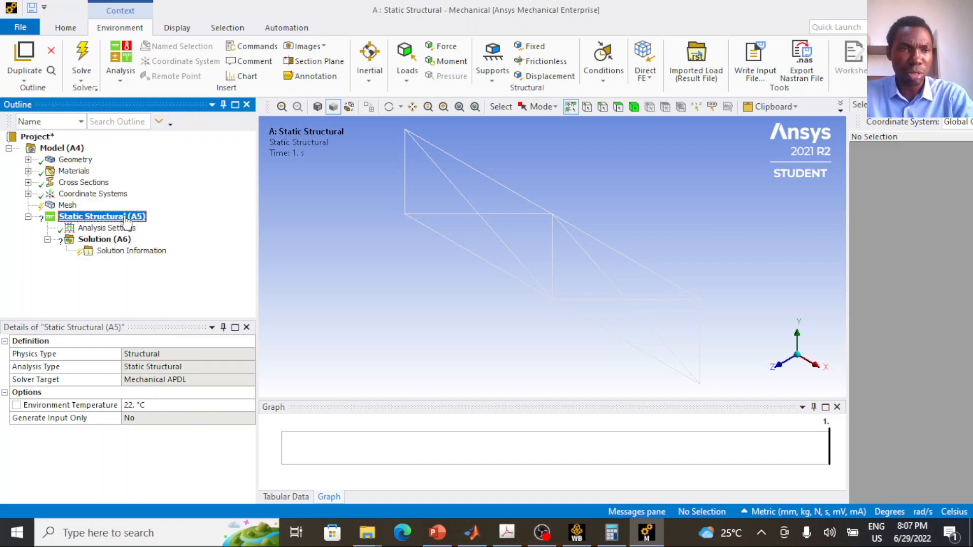
Assign the Steel material to the Truss (Circle) body under Geometry
click(76, 160)
click(28, 160)
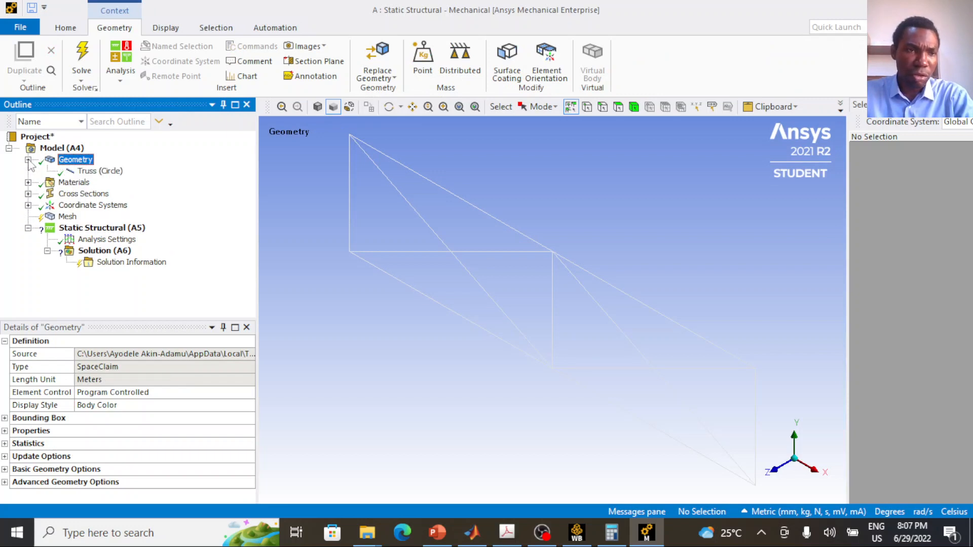
click(87, 172)
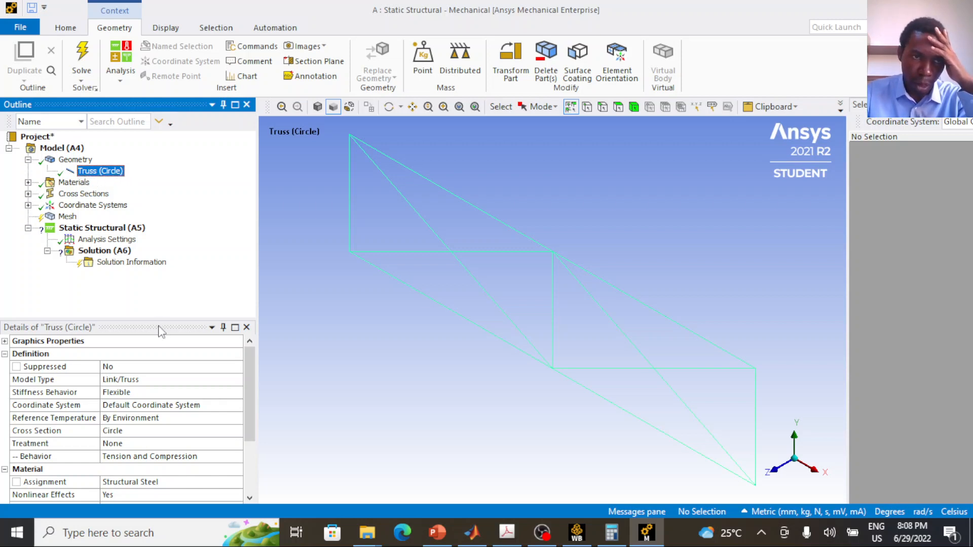
scroll(149, 390, down, 1)
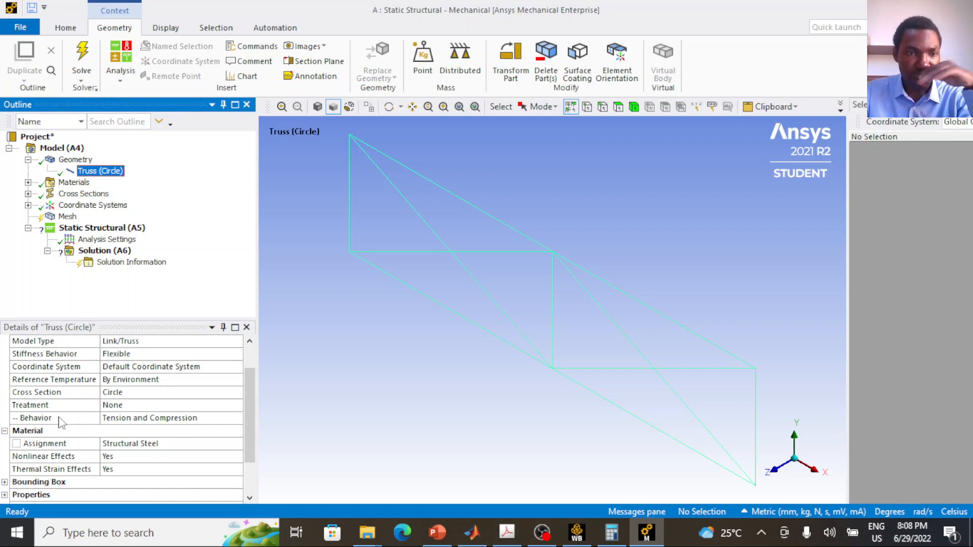
click(129, 448)
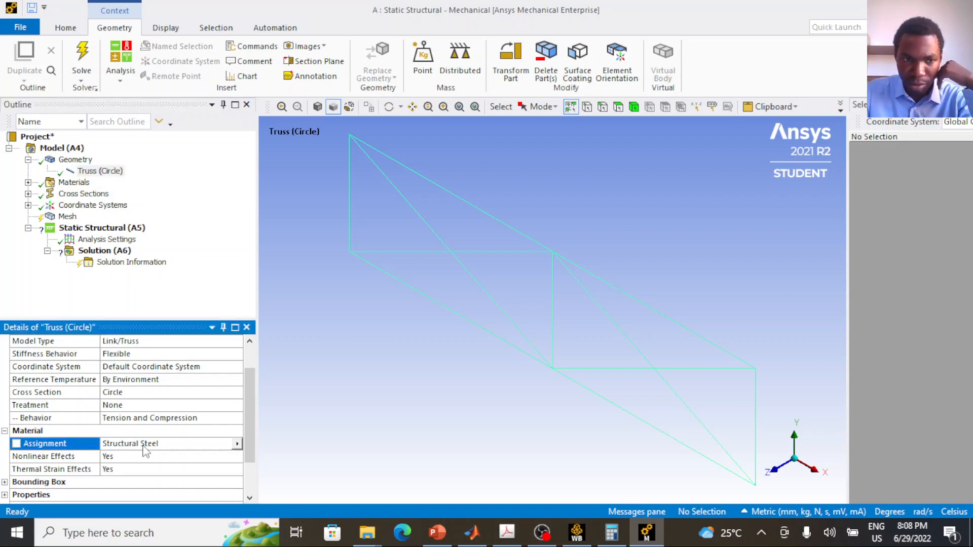
click(240, 446)
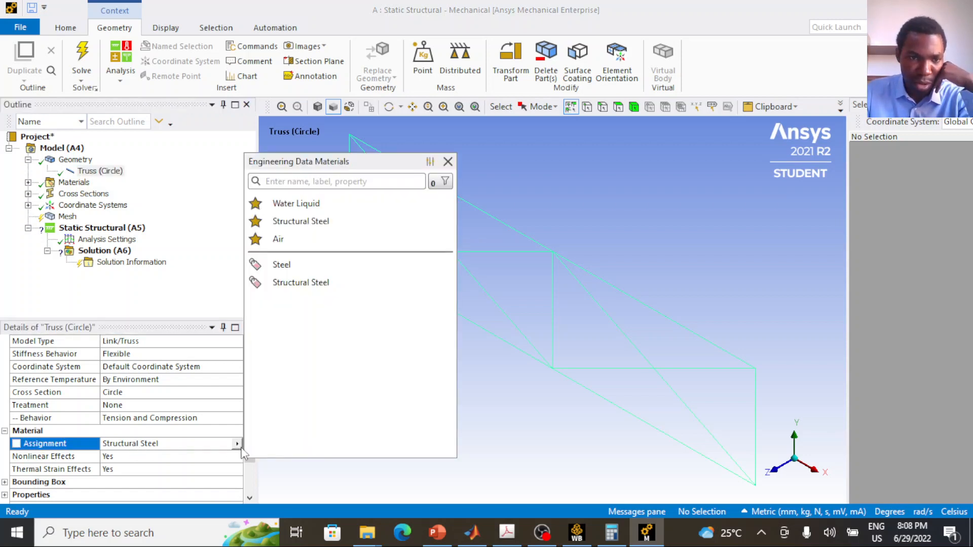
click(300, 266)
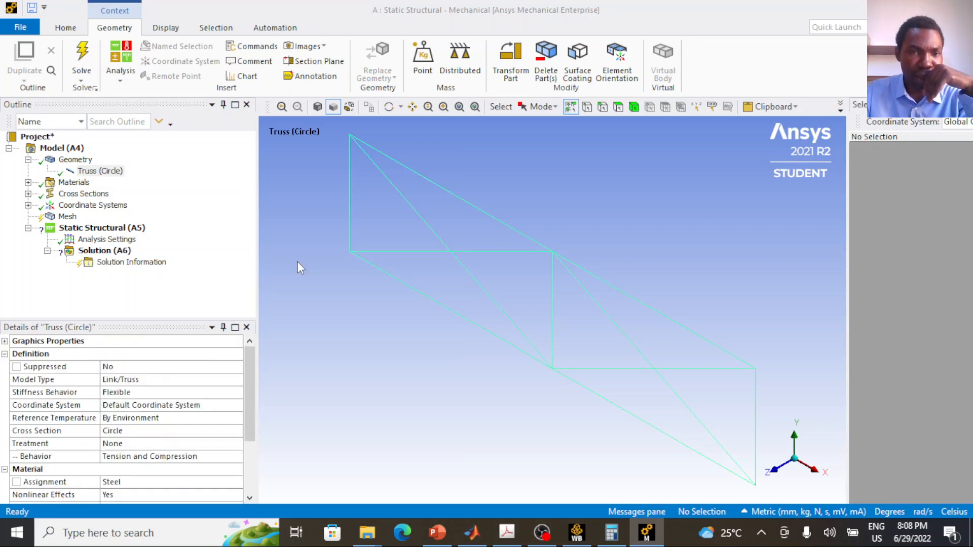
click(101, 172)
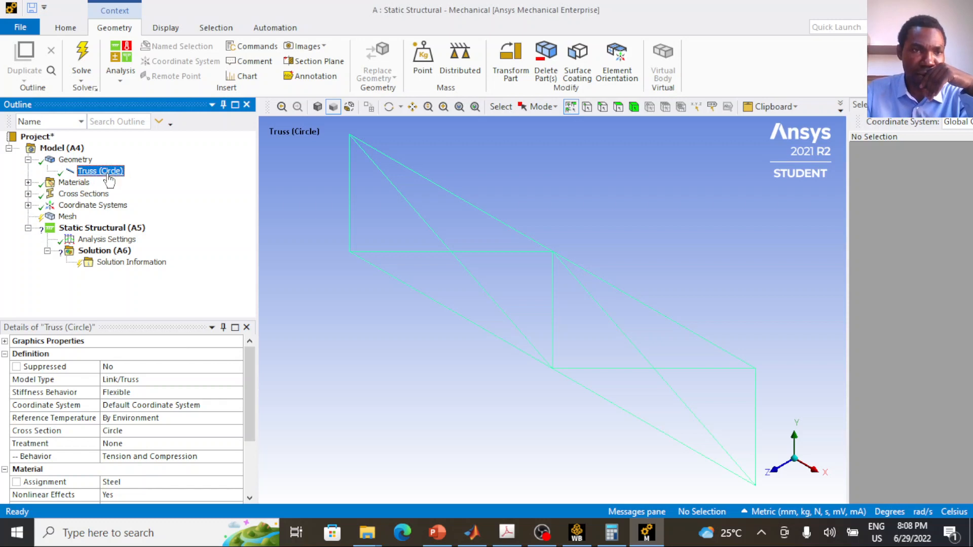
Review the two listed materials, the Circle cross section and the Global Coordinate System of the model
click(65, 184)
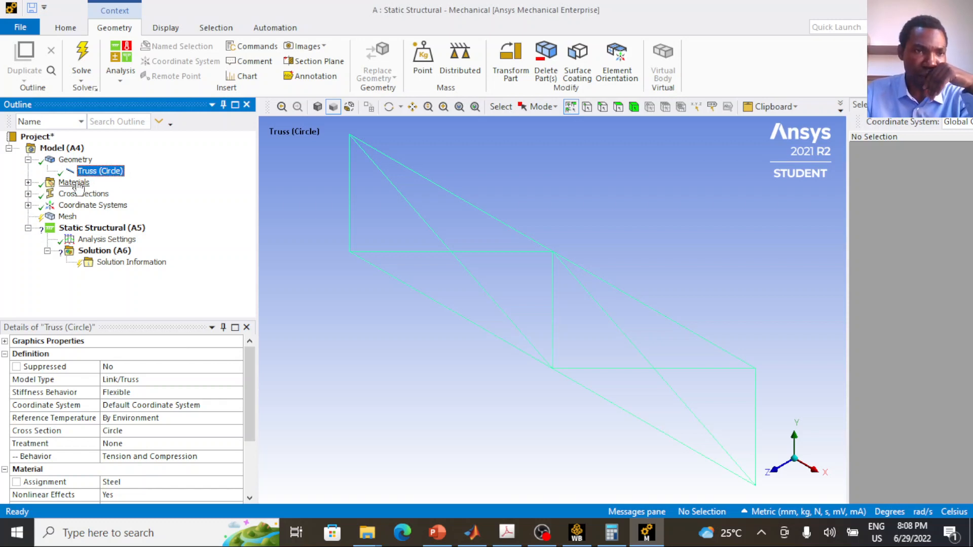
click(27, 182)
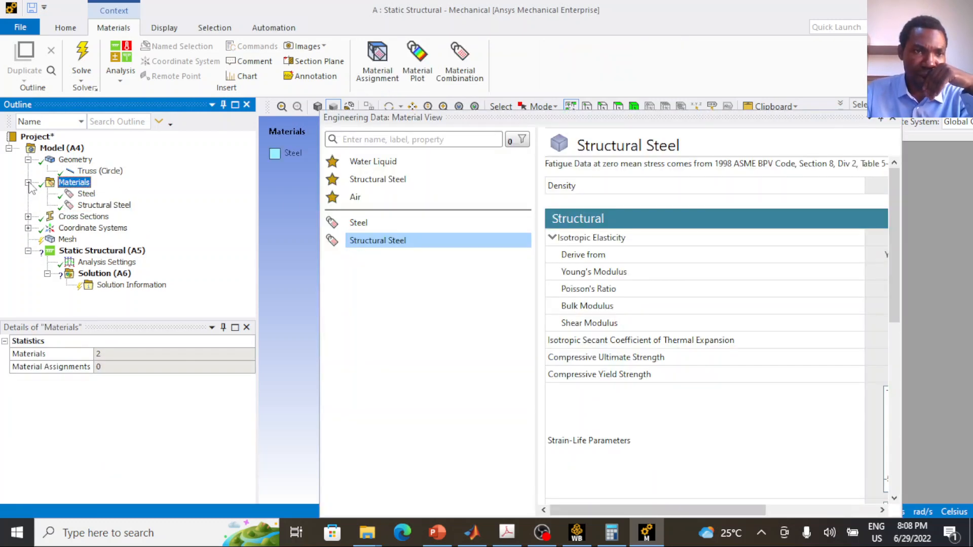
click(87, 196)
click(92, 204)
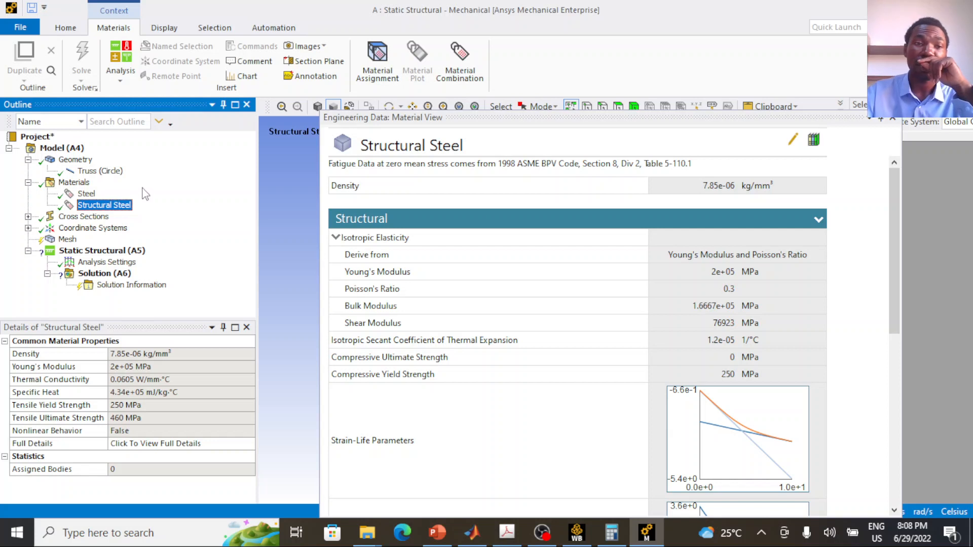
click(71, 218)
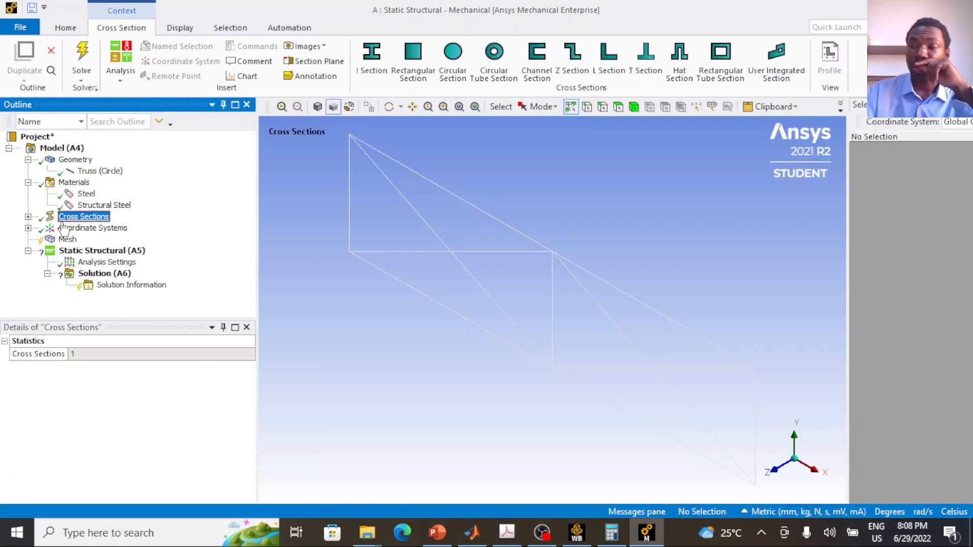
click(28, 217)
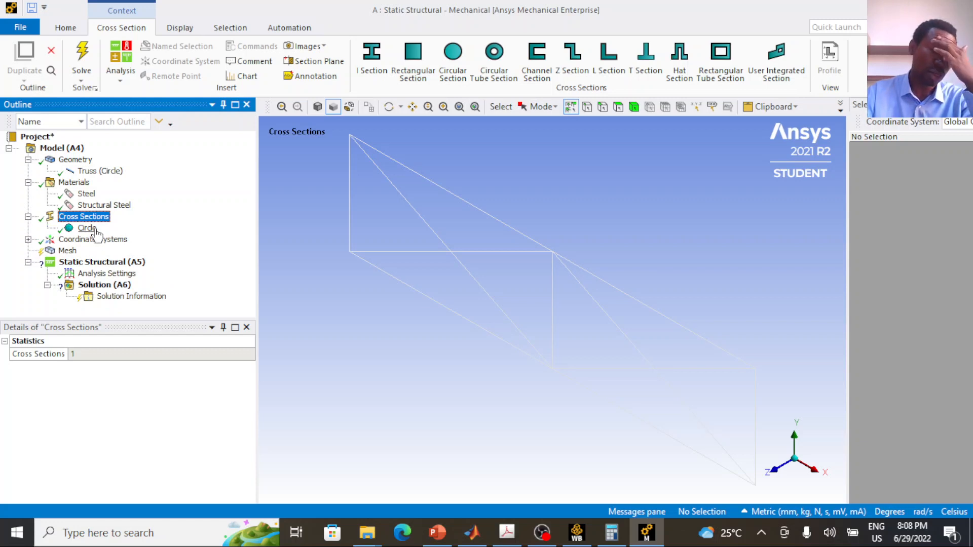
click(92, 231)
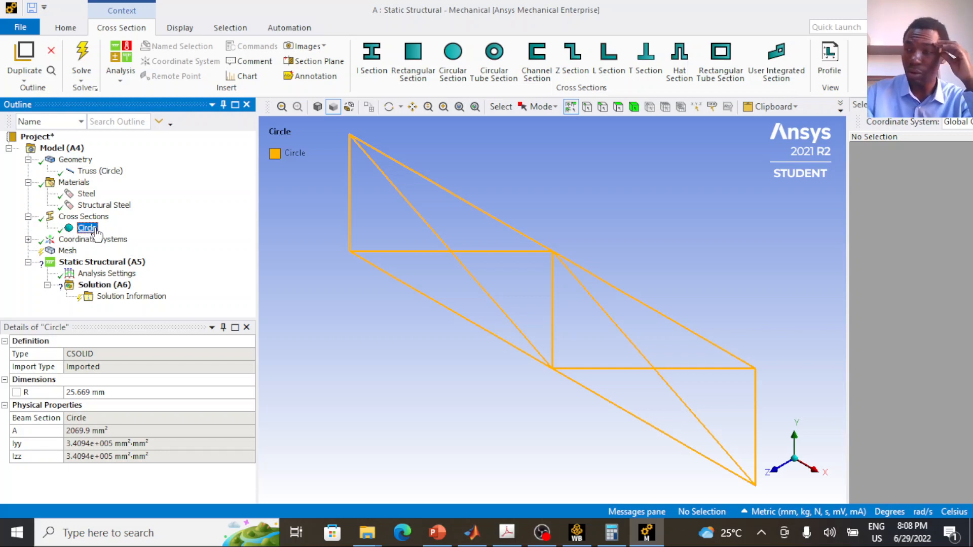
click(98, 240)
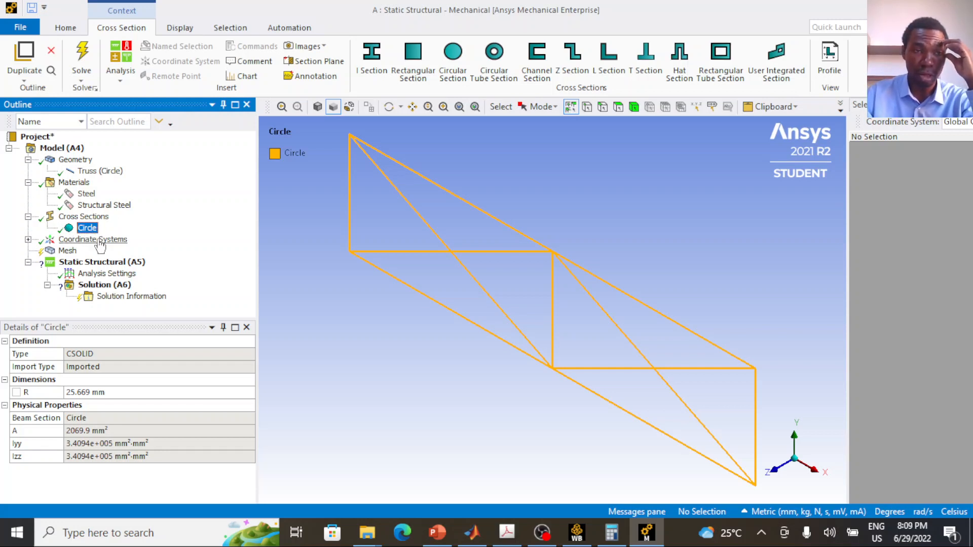
click(28, 239)
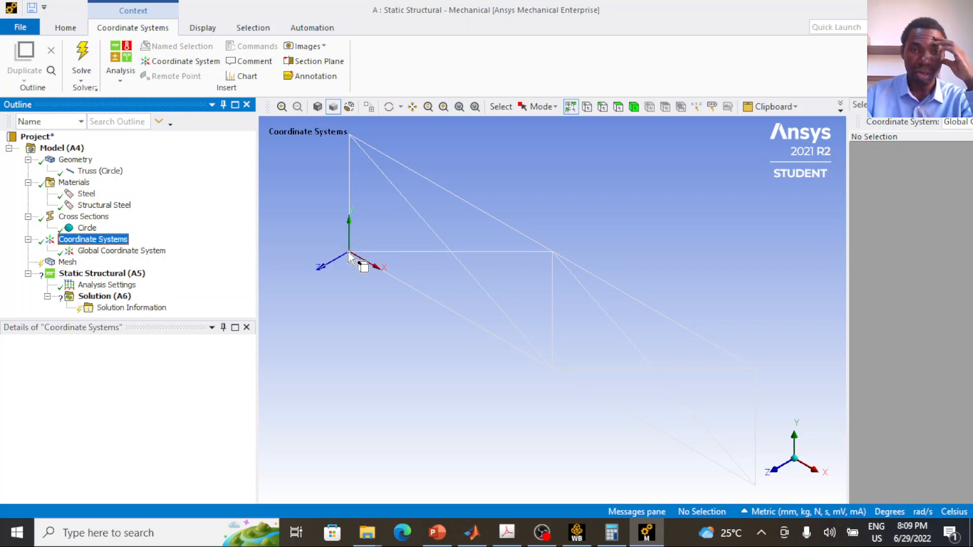
click(138, 252)
click(112, 242)
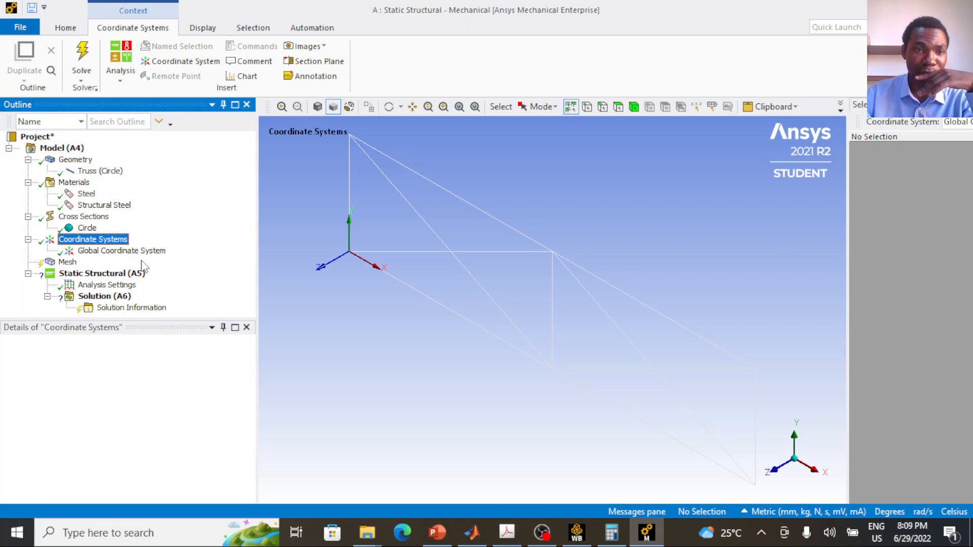
For the mesh, check the lengths of a vertical and a chord member, and consult the truss dimensions on the PowerPoint slide
click(71, 263)
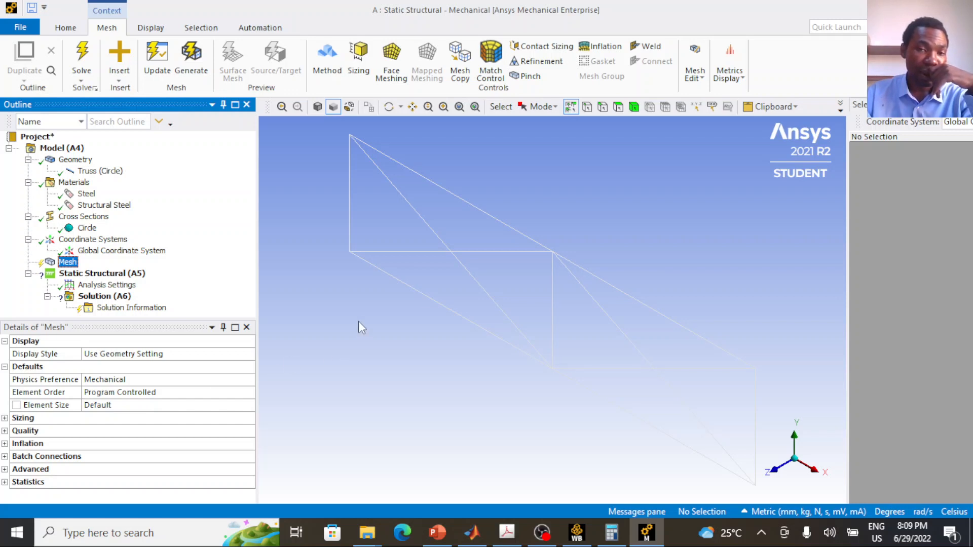
click(464, 318)
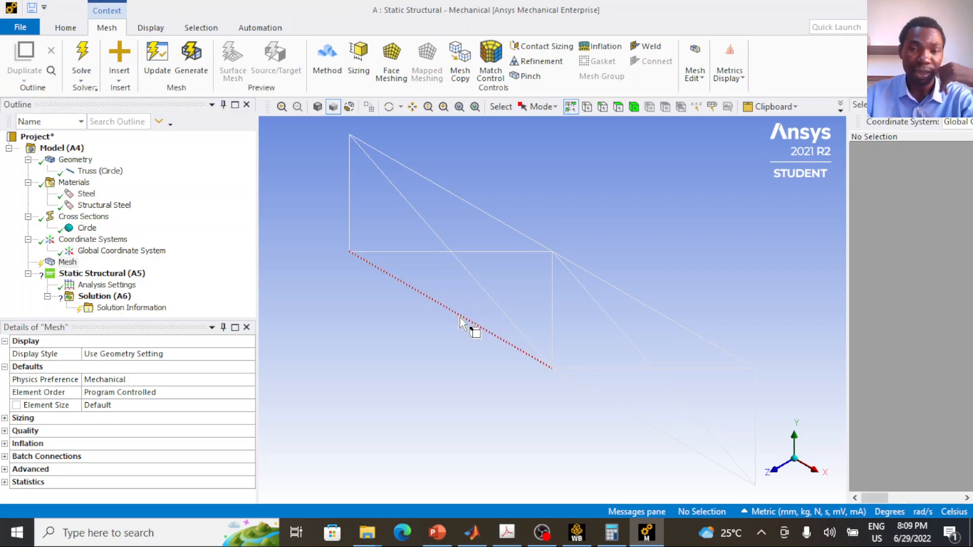
click(349, 200)
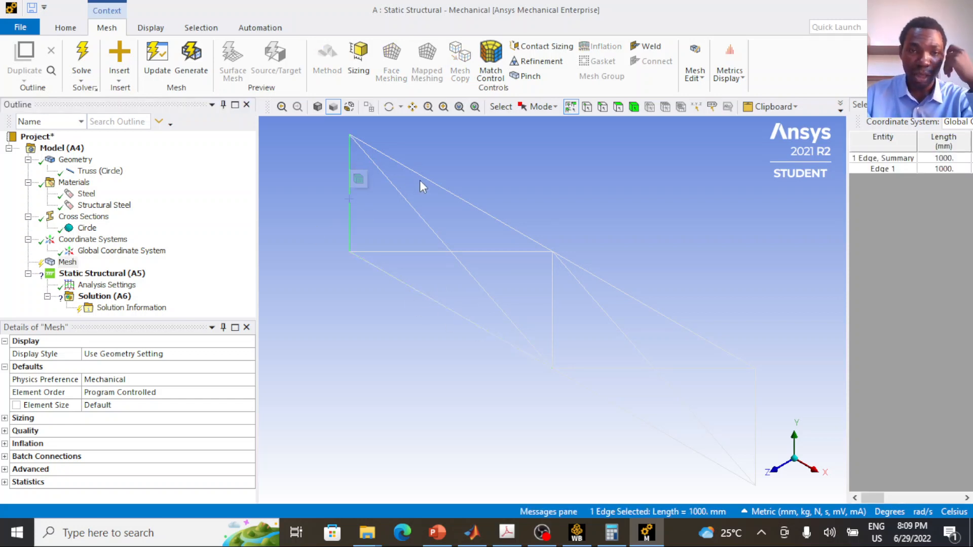
click(443, 188)
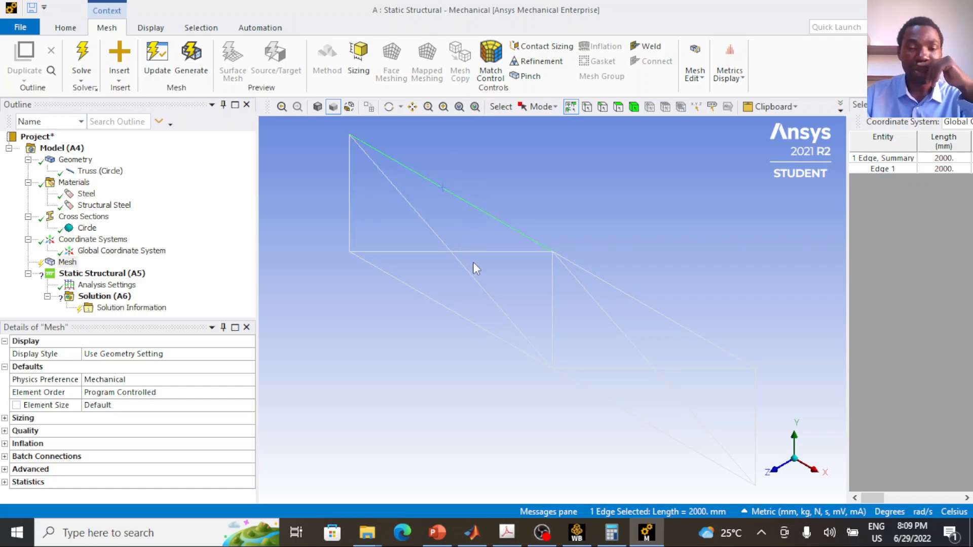
click(406, 257)
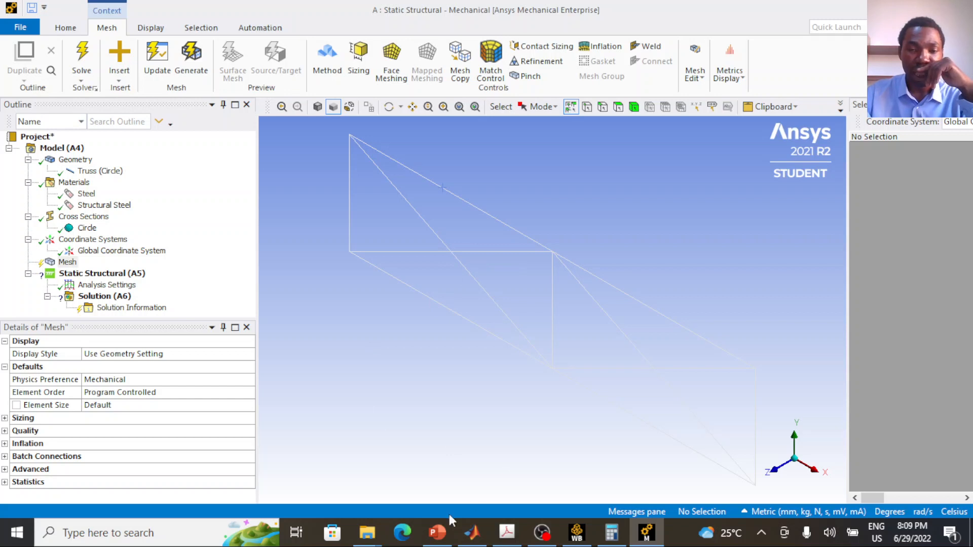
click(445, 536)
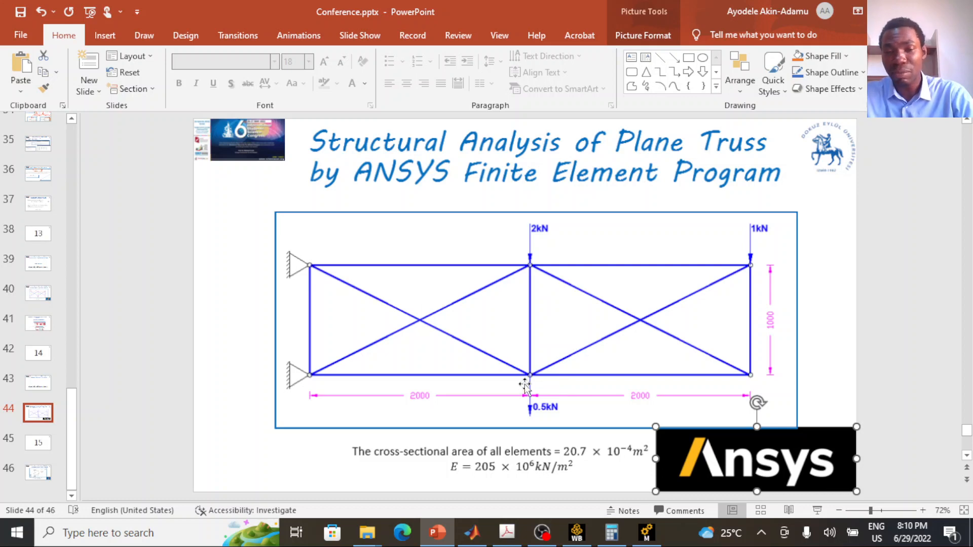
click(646, 532)
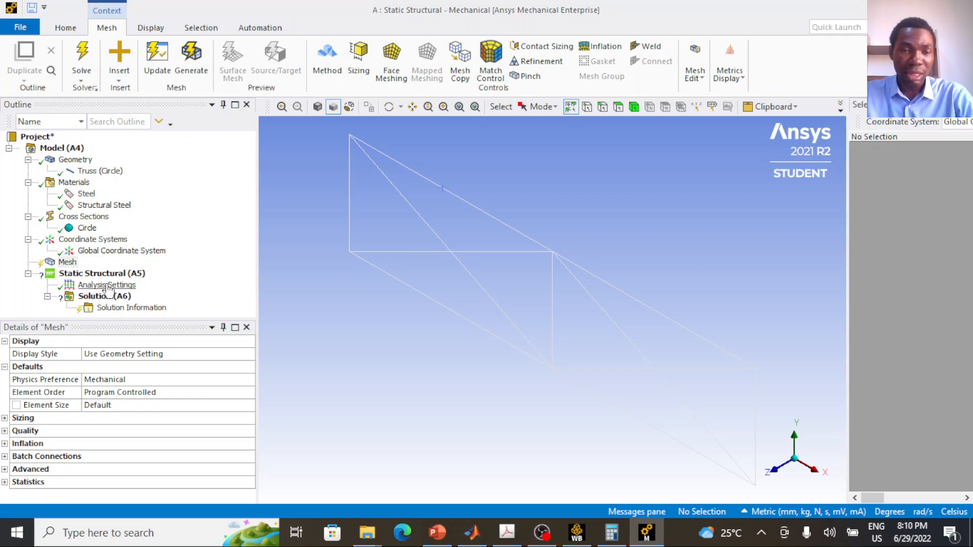
Check the lower chord member's length and set the mesh Element Size to 3000 mm
click(127, 406)
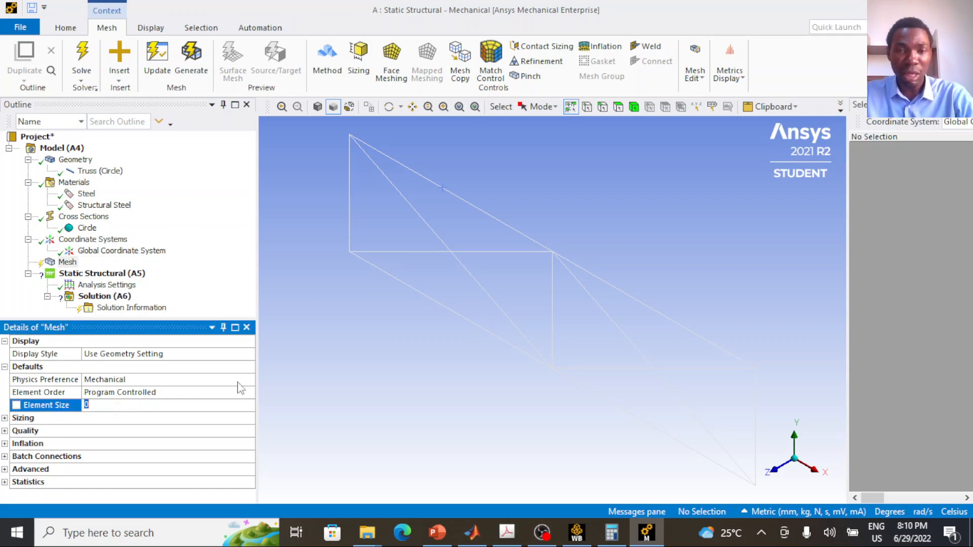
click(402, 286)
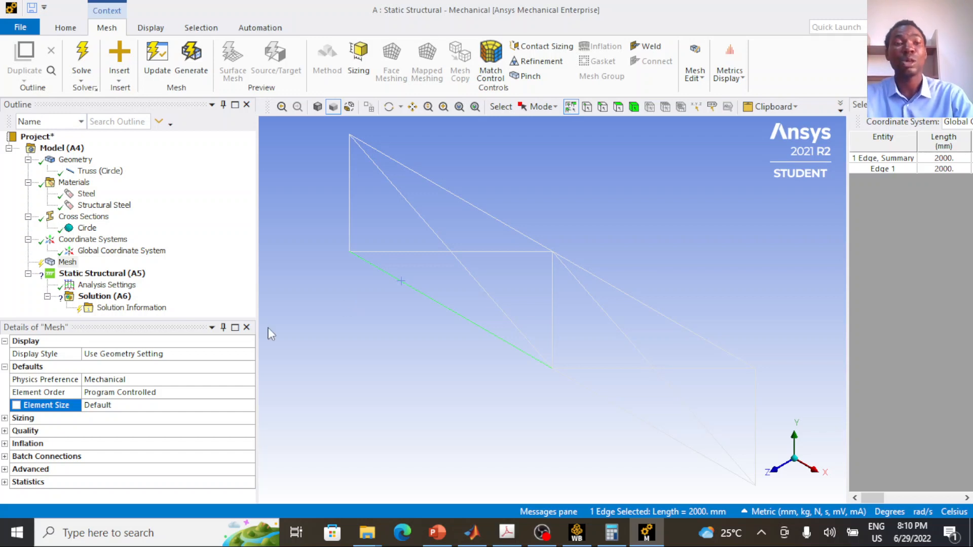
click(116, 406)
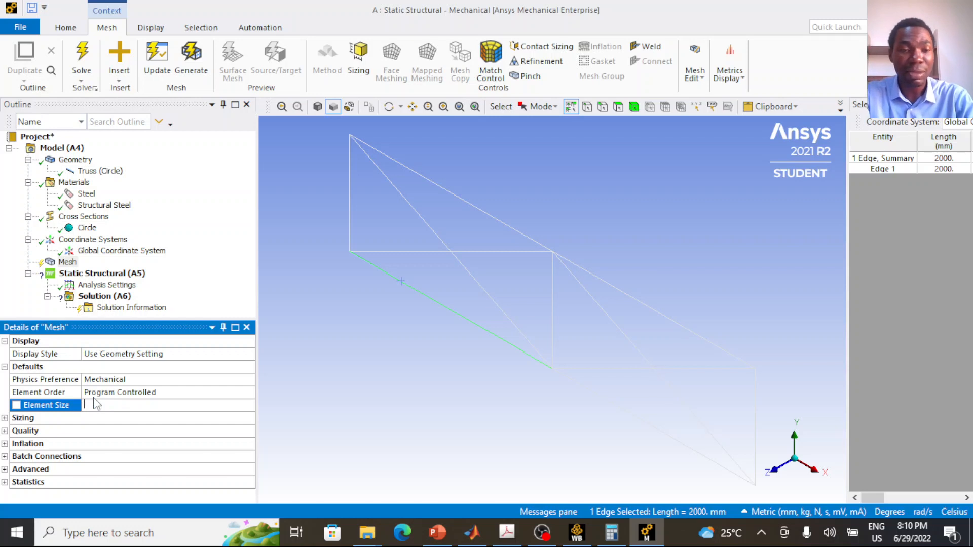
text(3000)
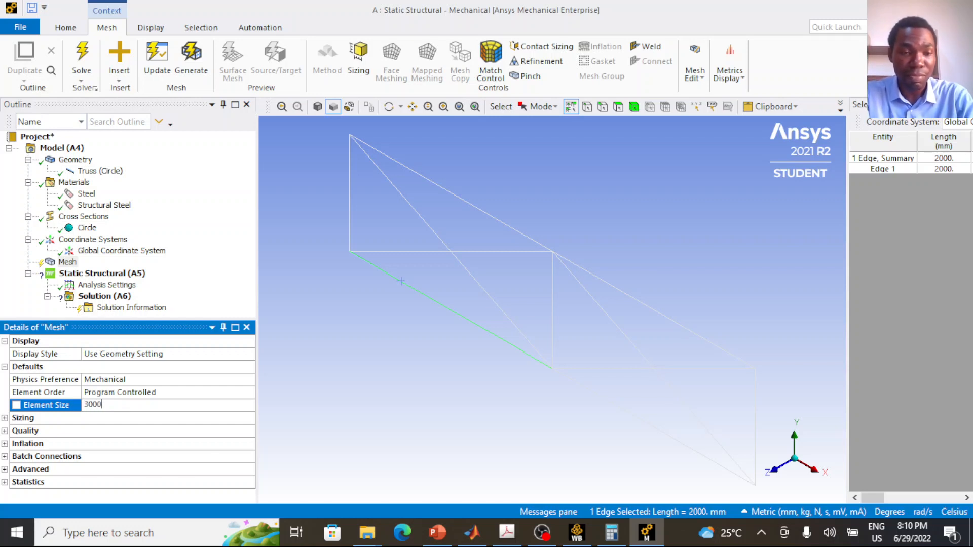
key(Return)
Set the mesh Element Order to Linear
click(120, 392)
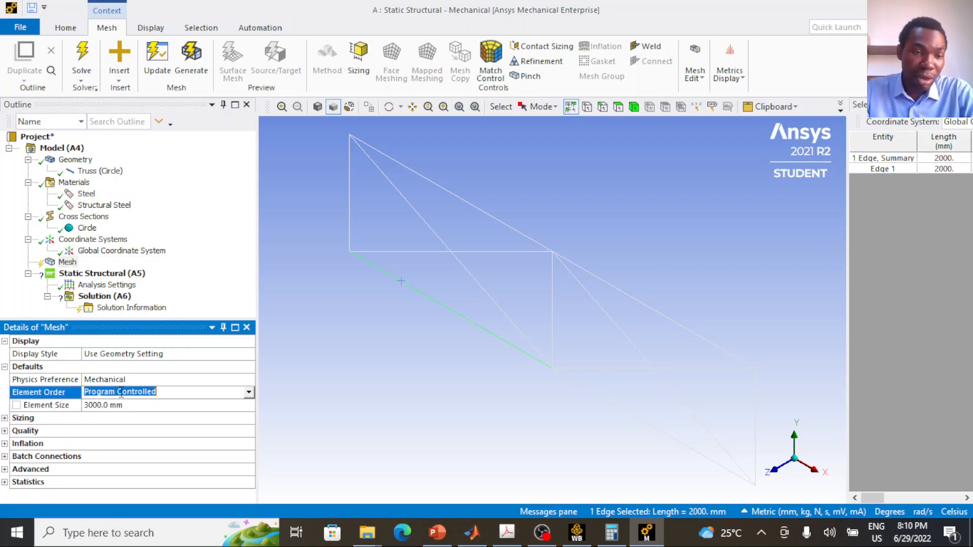
click(249, 391)
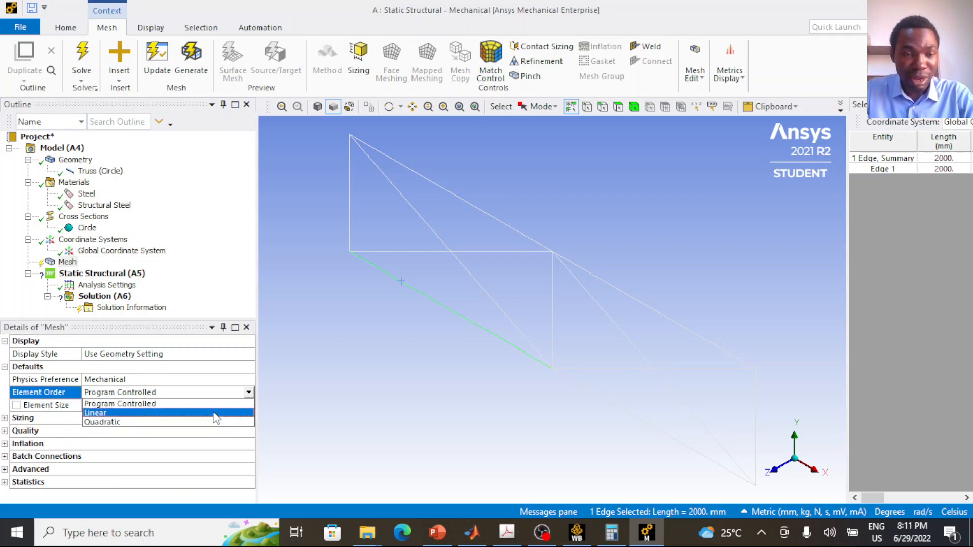
click(213, 413)
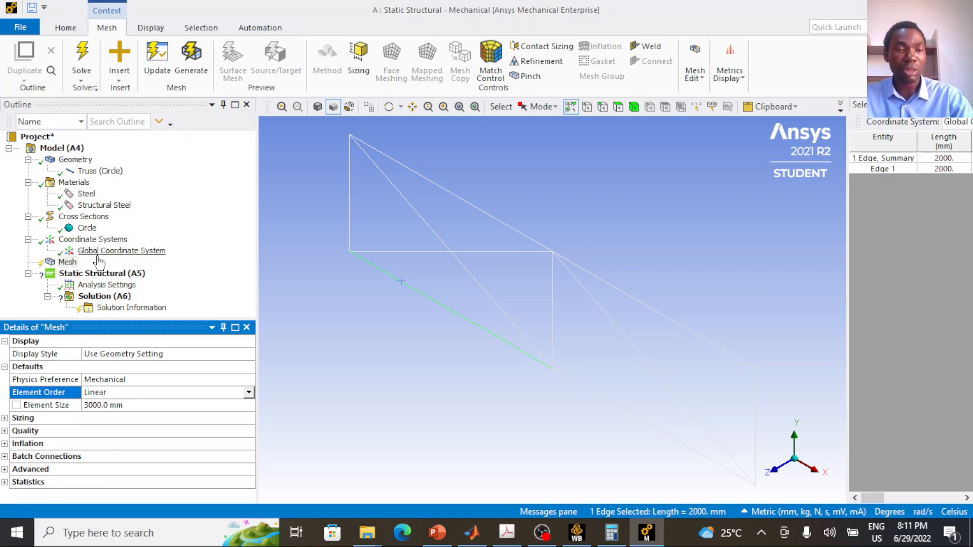
click(71, 263)
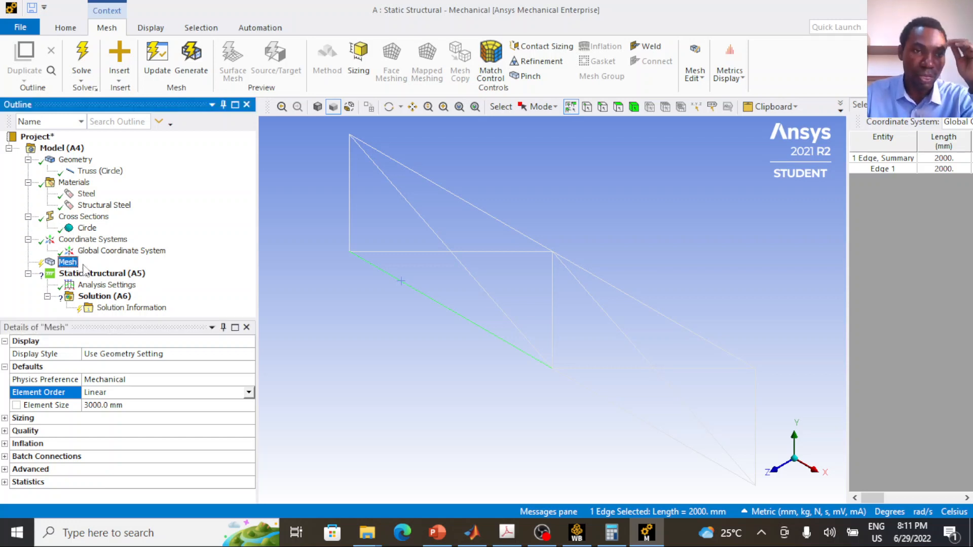
Insert a Displacement support under the Static Structural analysis
click(103, 275)
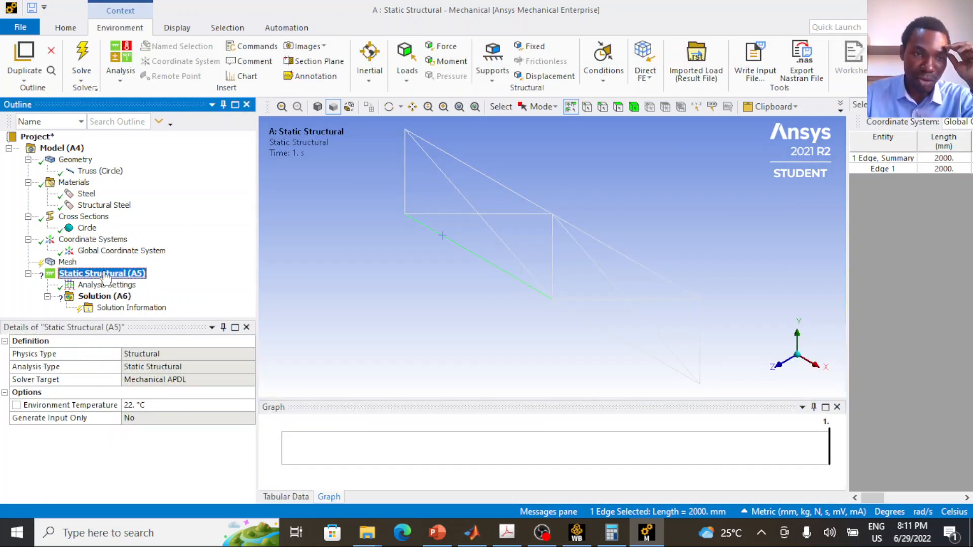
right_click(106, 276)
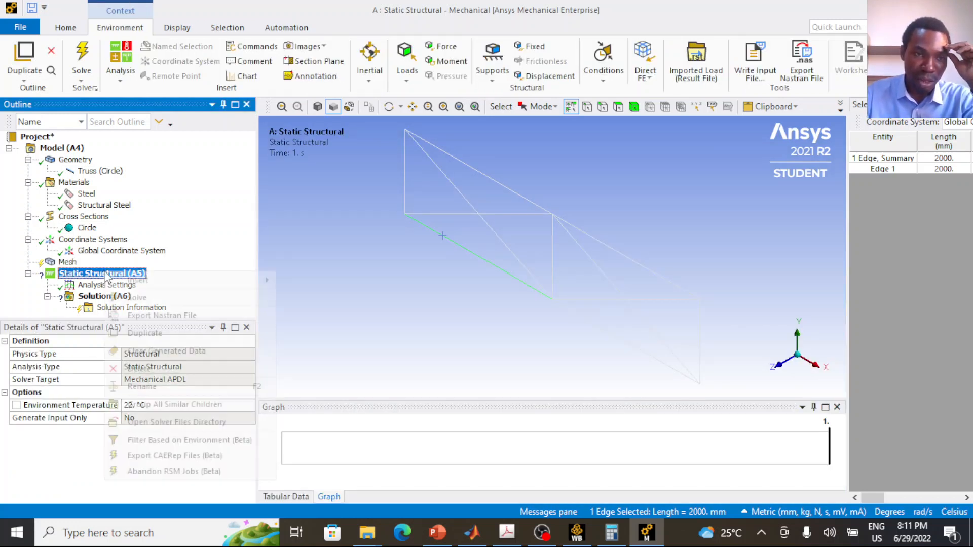
click(87, 276)
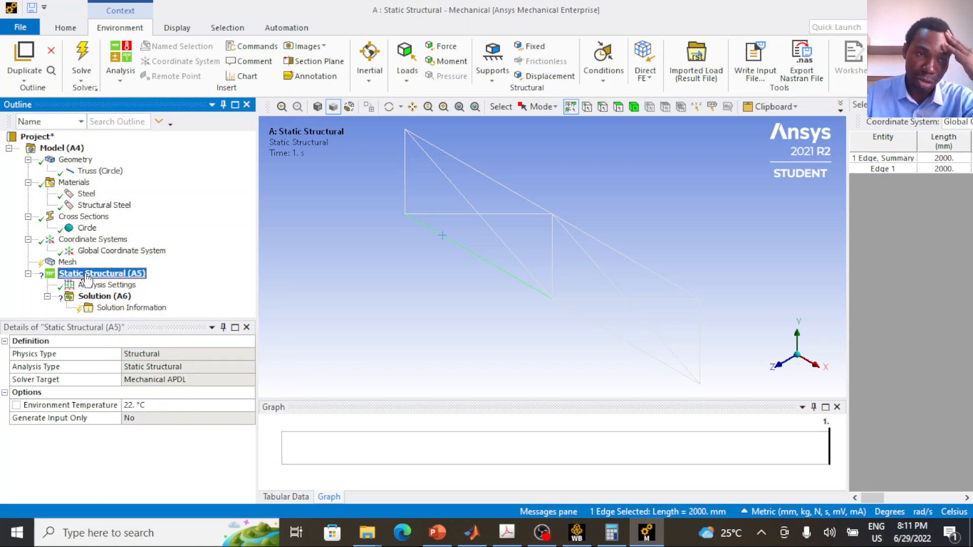
right_click(88, 278)
mouse_move(130, 288)
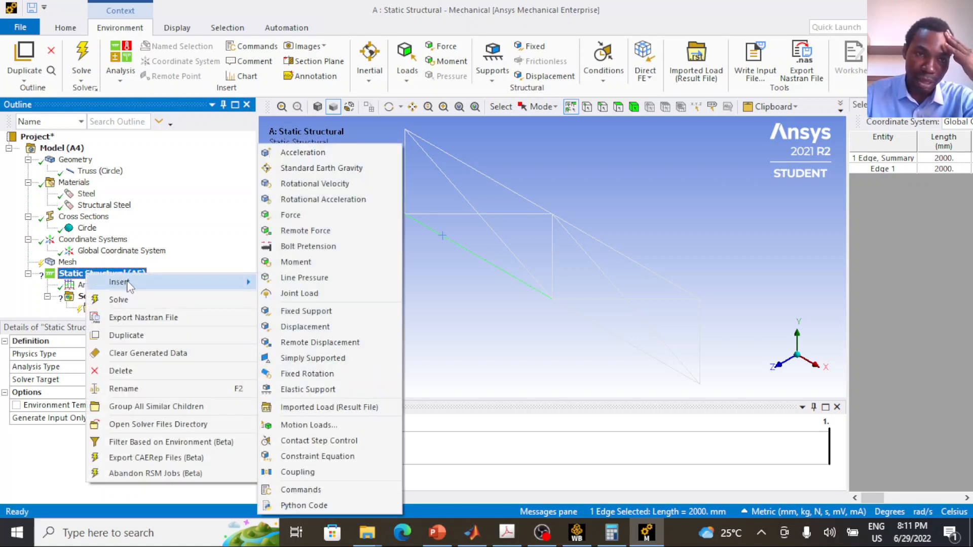
click(321, 329)
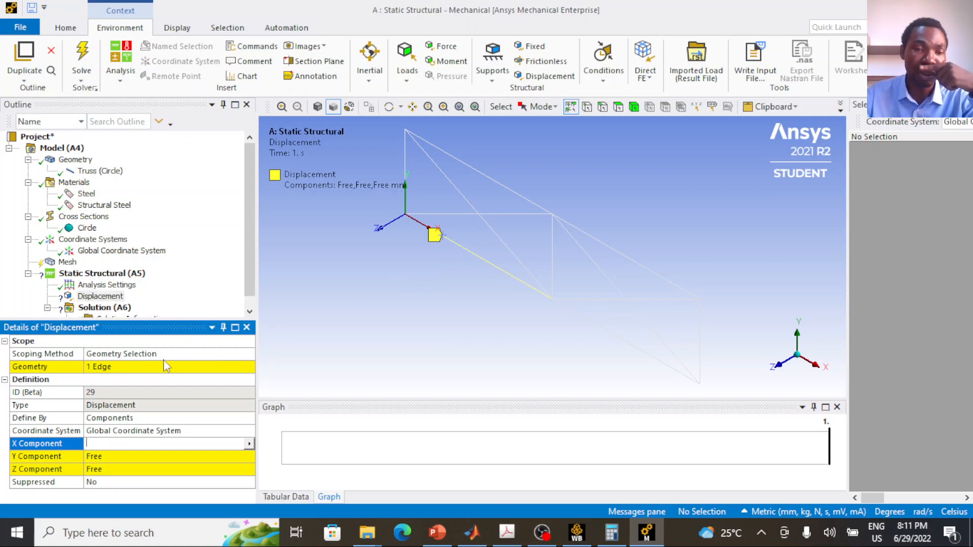
Replace the Displacement's scoped edge with the truss vertex at the global origin
click(407, 221)
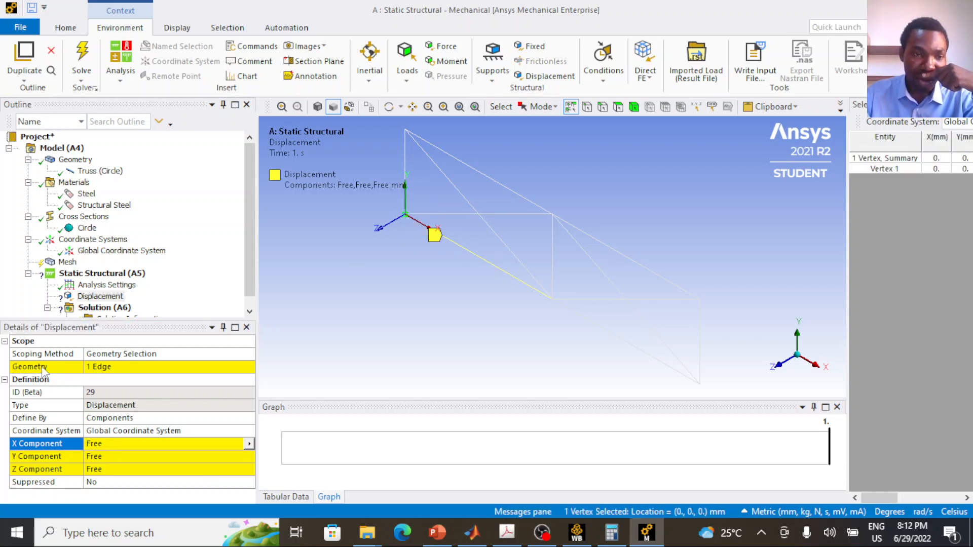
click(88, 369)
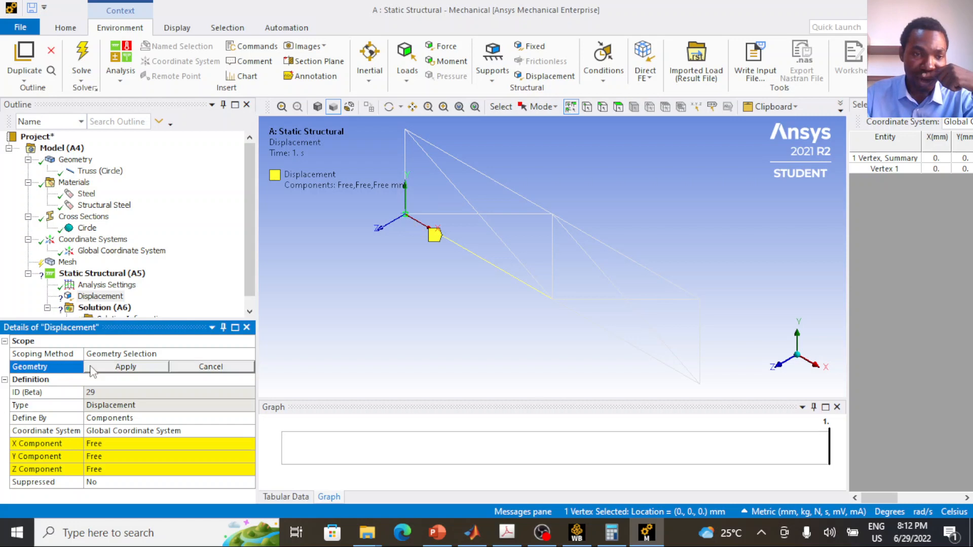
click(126, 367)
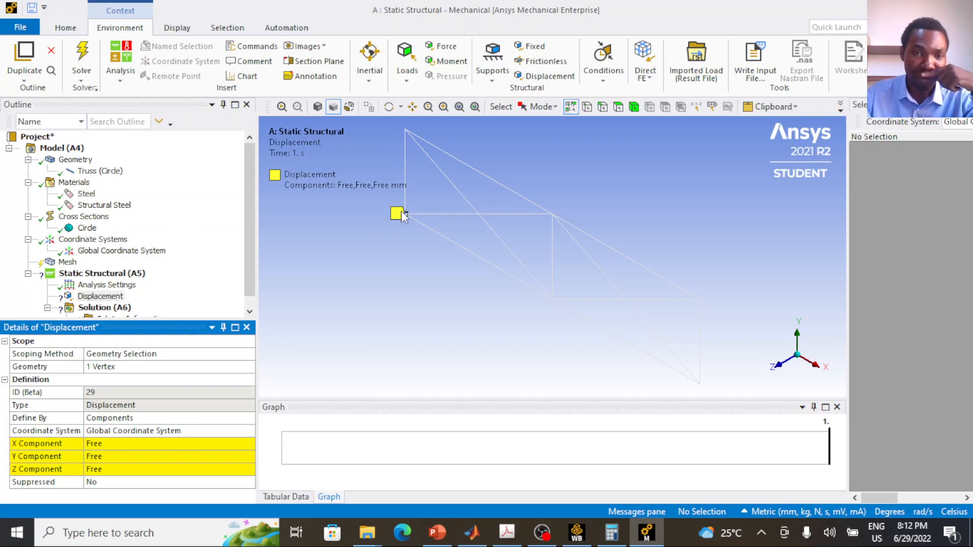
Check the supports on the PowerPoint truss slide and set the Displacement's X and Y Components to 0 mm
click(437, 533)
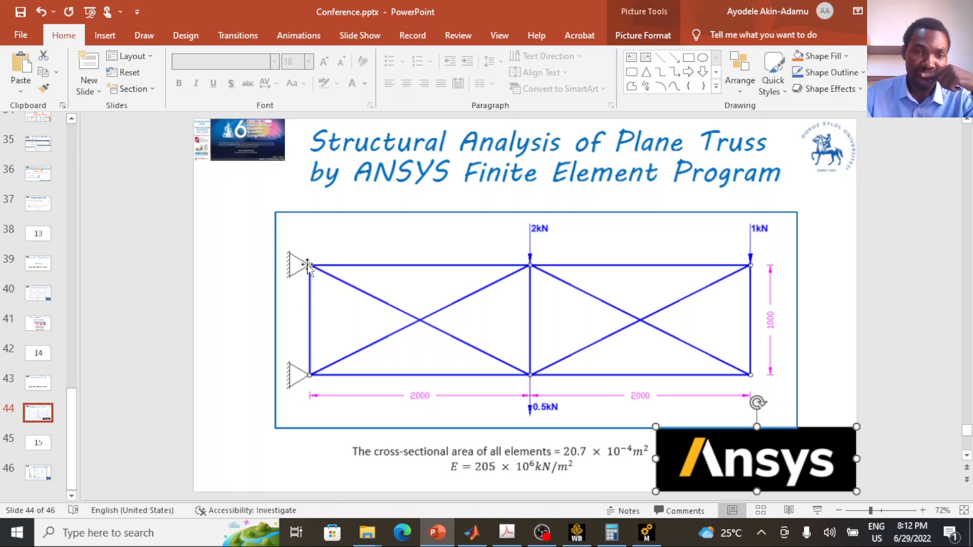
click(647, 532)
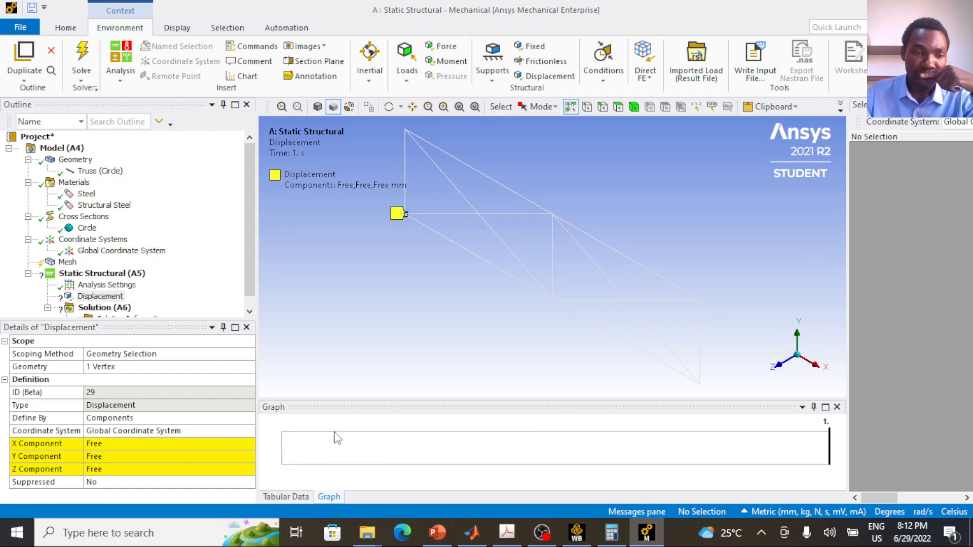
click(146, 443)
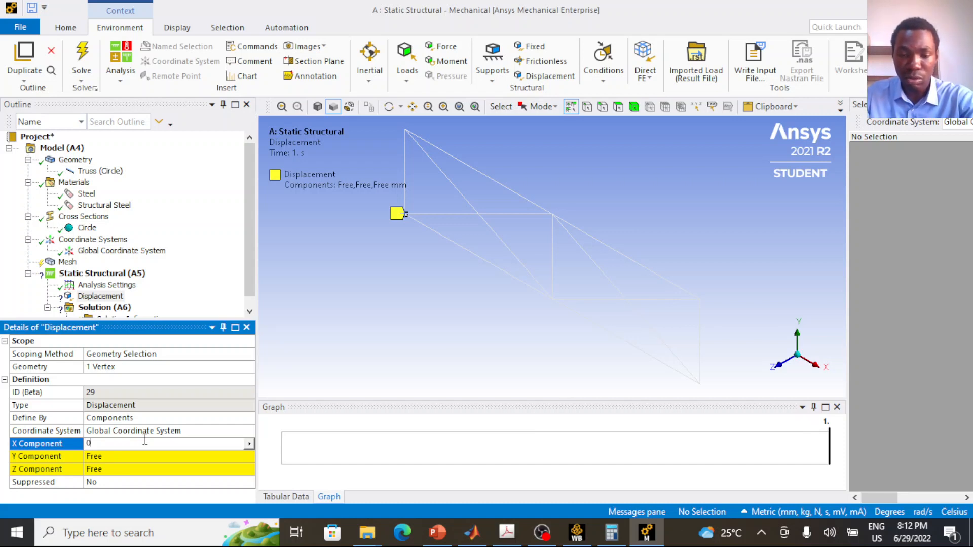
text(0)
click(140, 457)
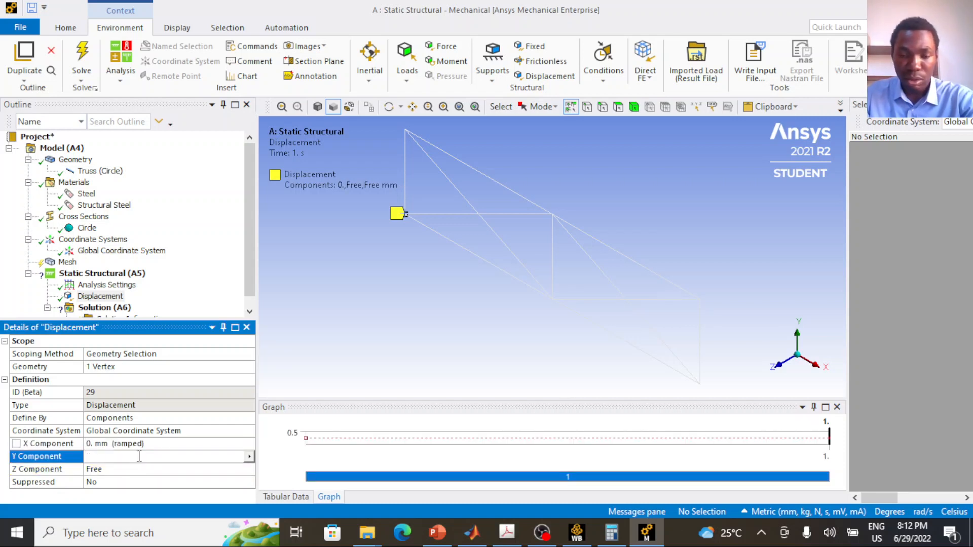
key(Return)
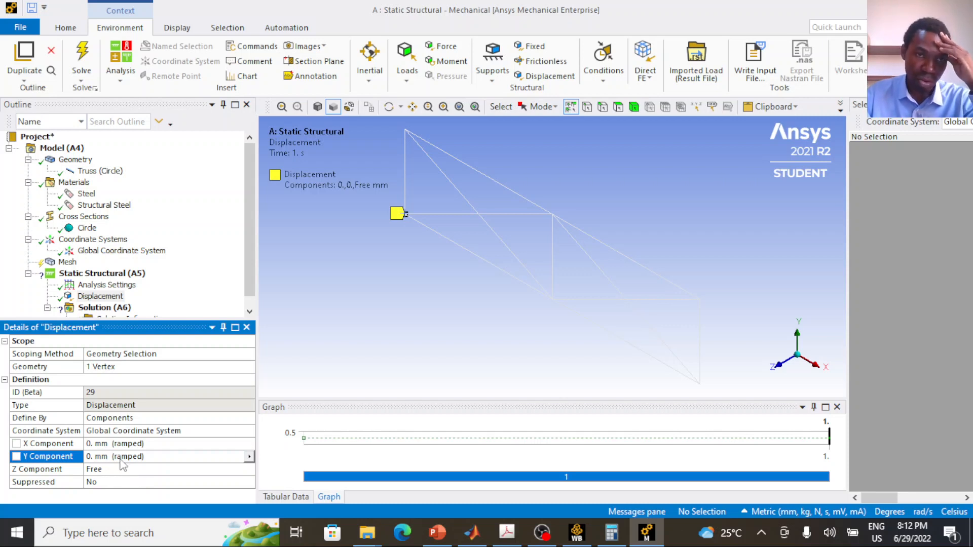
Duplicate the Displacement support and scope the copy to the truss vertex at (0, 1000, 0) mm
right_click(115, 298)
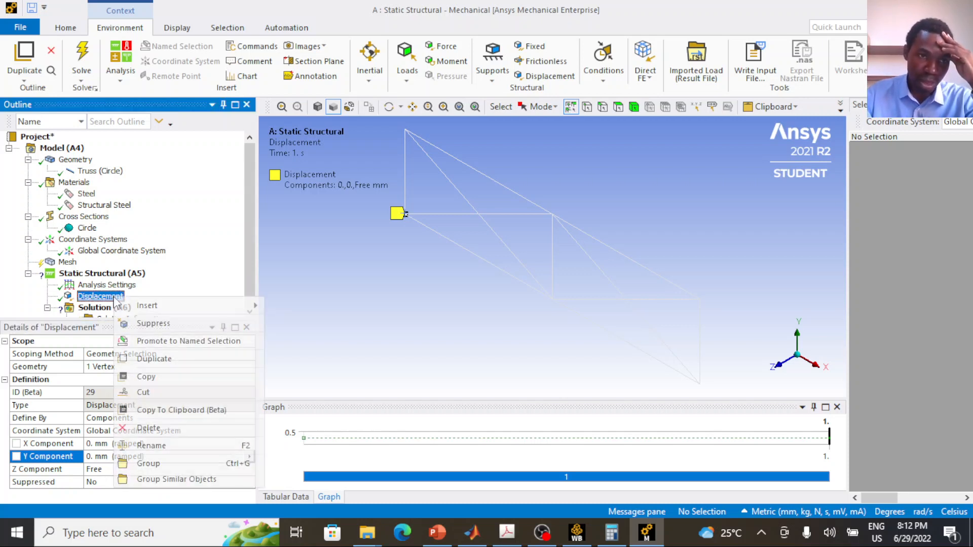
click(155, 359)
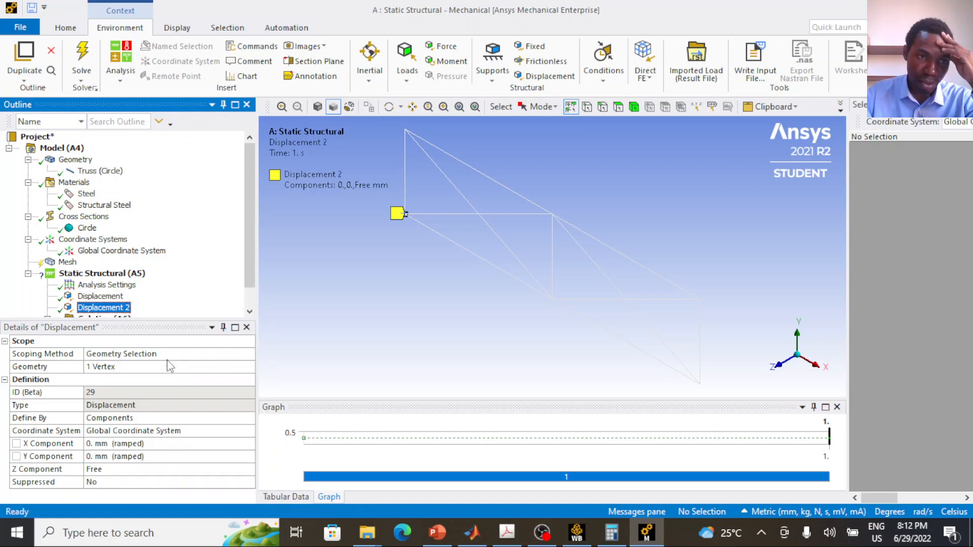
click(405, 130)
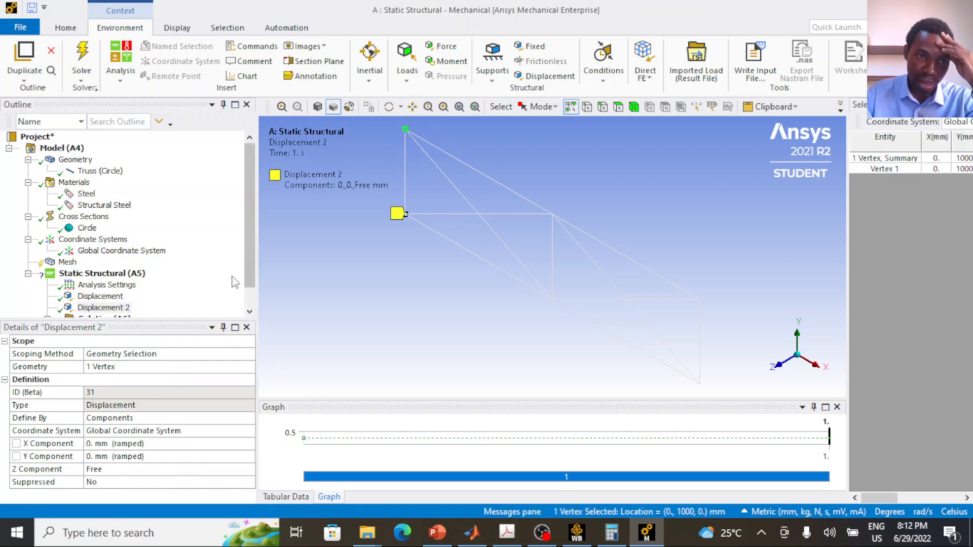
scroll(128, 308, down, 1)
click(122, 285)
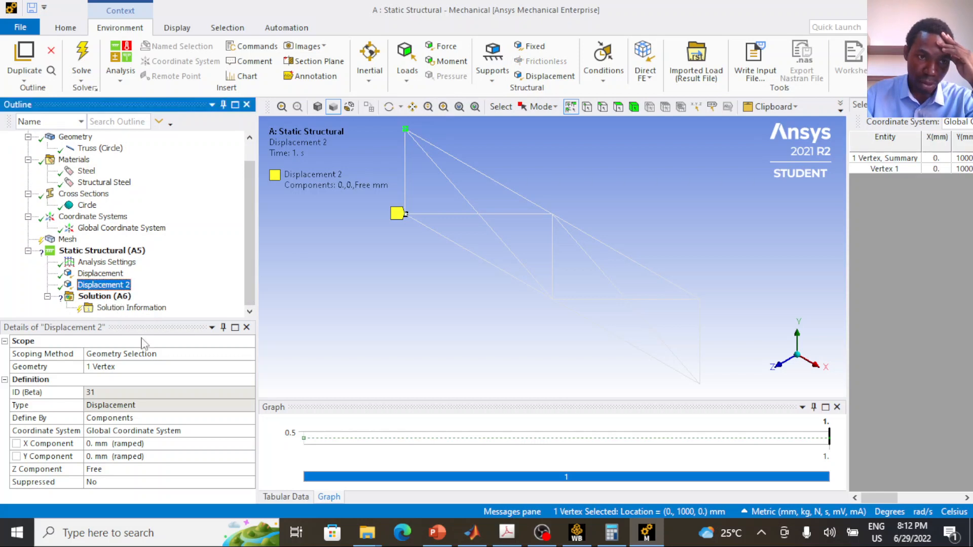
click(89, 370)
click(115, 368)
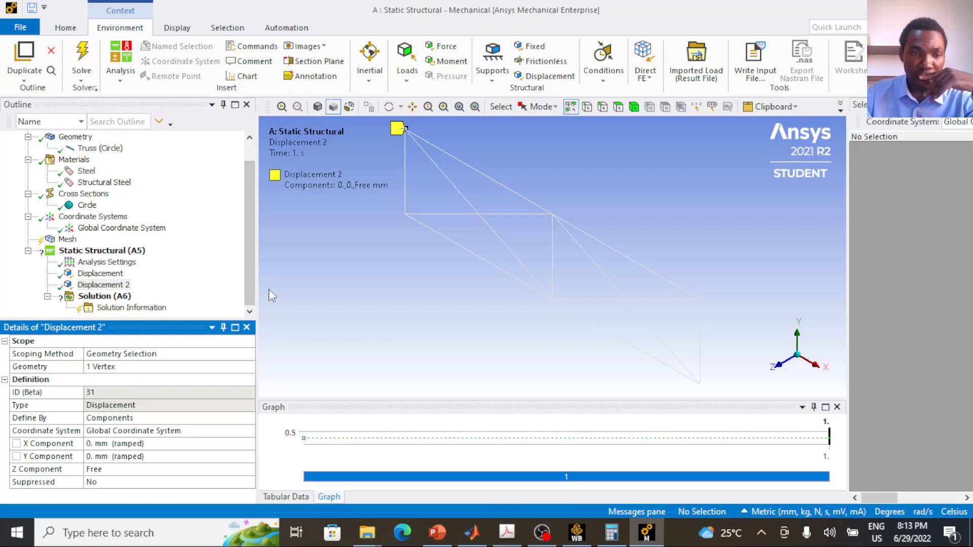
Check the loads on the PowerPoint truss slide and insert a Force on the middle vertex of the lower chord
click(438, 537)
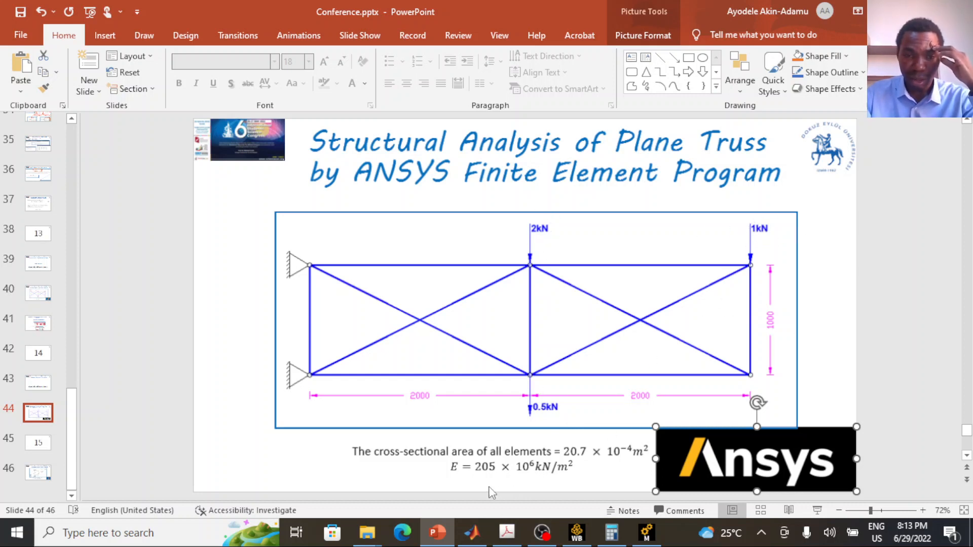
click(647, 530)
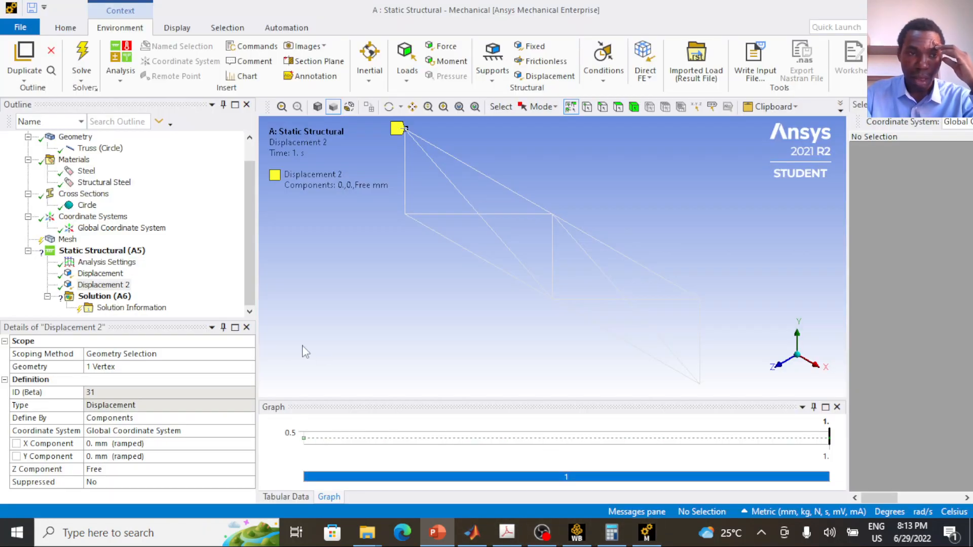
click(108, 252)
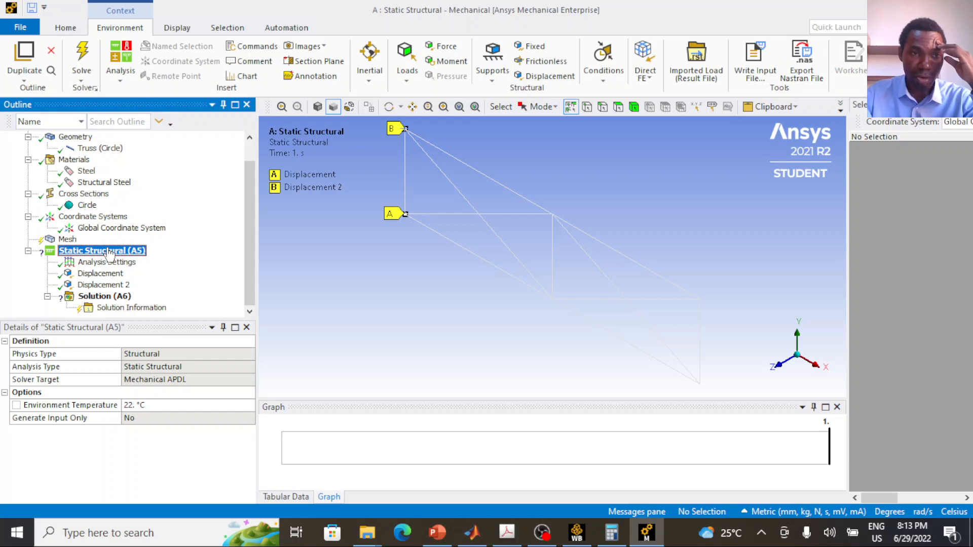
right_click(110, 252)
mouse_move(152, 256)
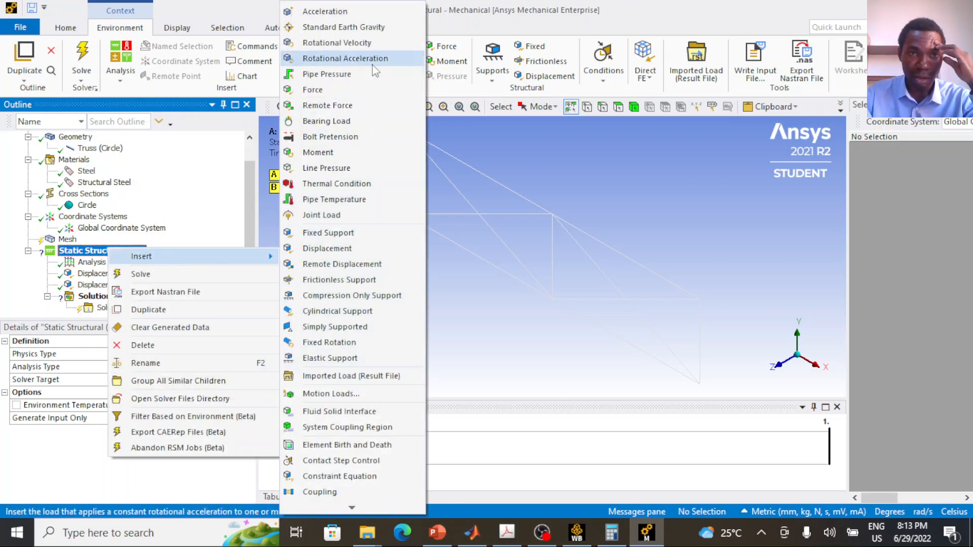
click(360, 92)
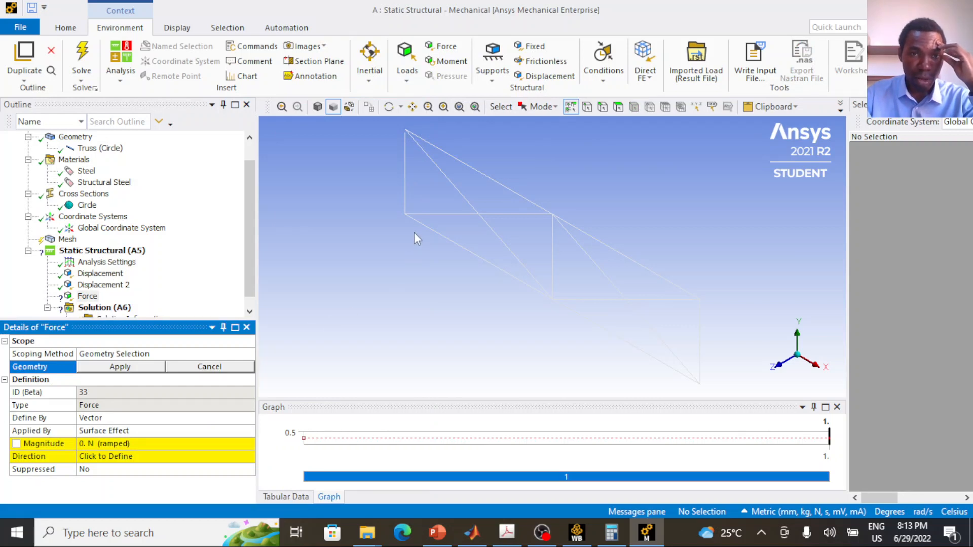
click(552, 300)
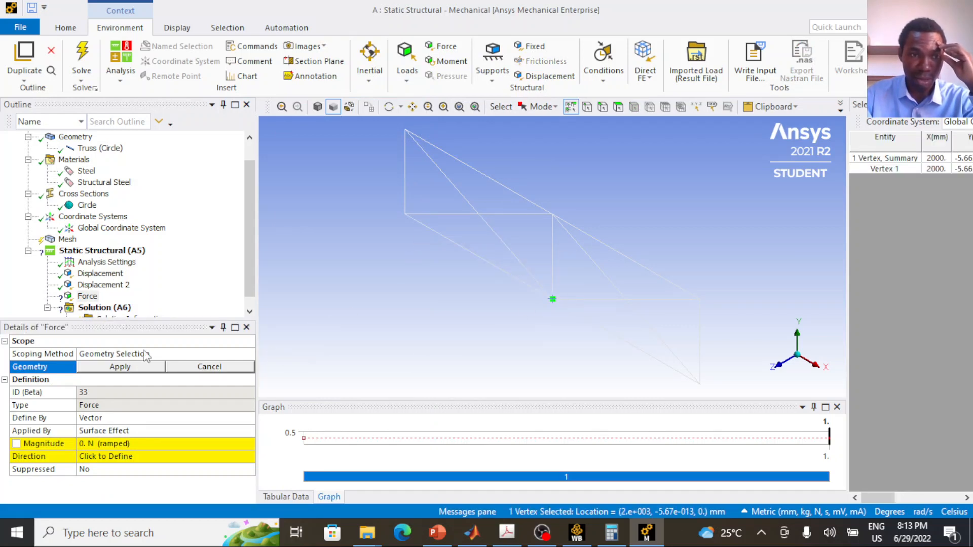
click(120, 367)
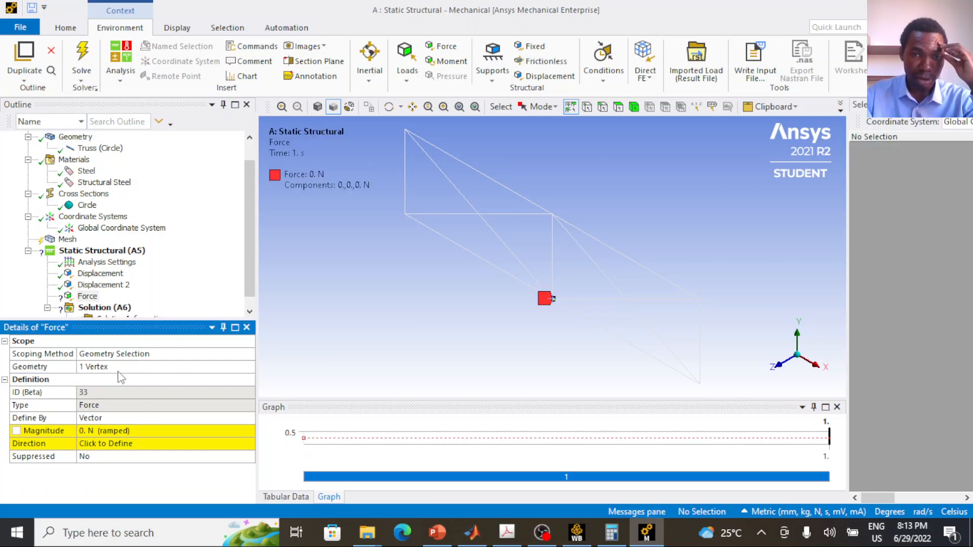
Define the lower-chord force by Components and set its Y Component to -500 N
click(136, 419)
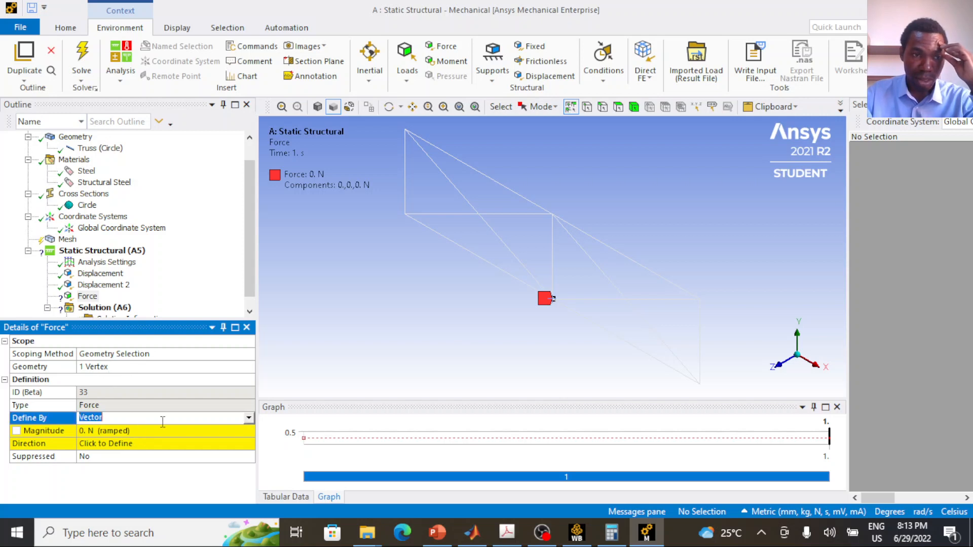
click(249, 419)
click(224, 436)
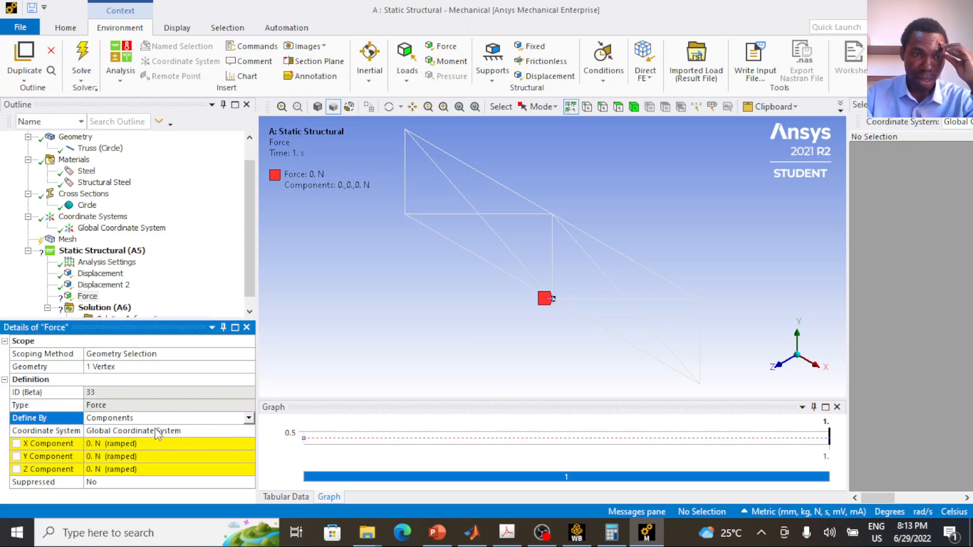
click(153, 457)
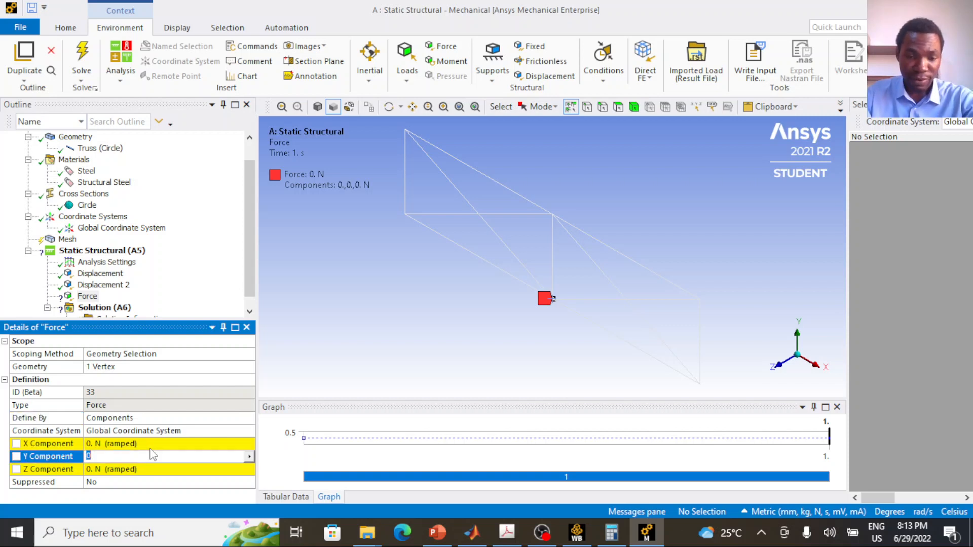
text(-)
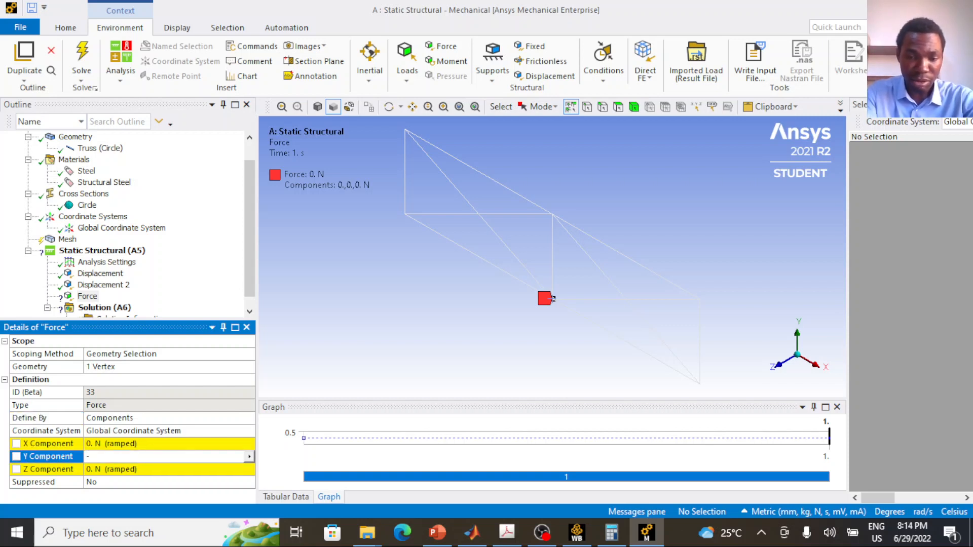
text(500)
key(Return)
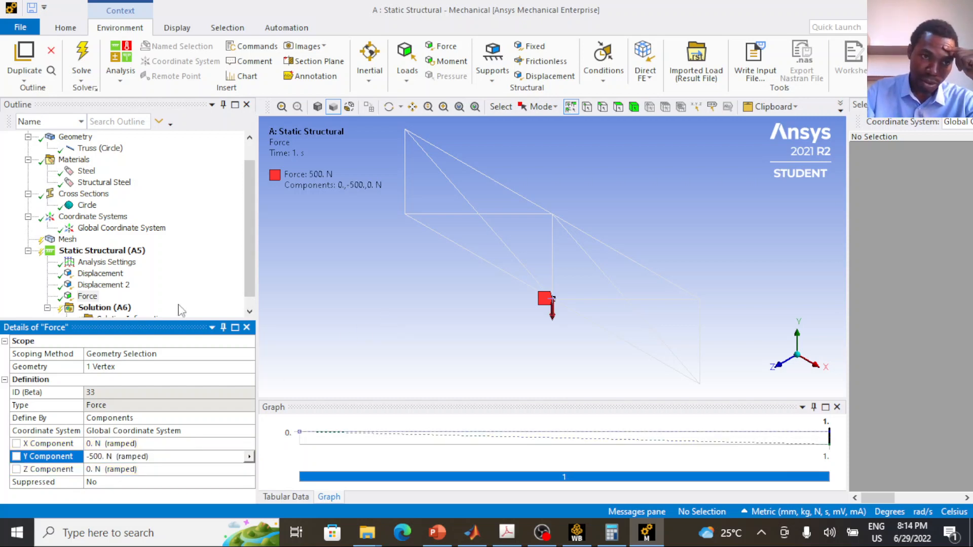
Duplicate the lower-chord force and scope the copy to the middle vertex of the upper chord
click(89, 298)
right_click(88, 300)
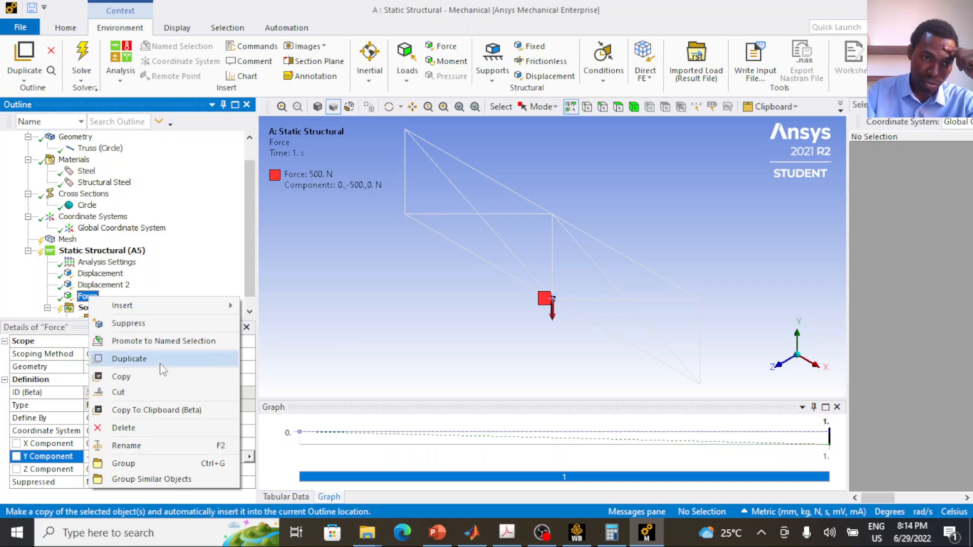
click(161, 361)
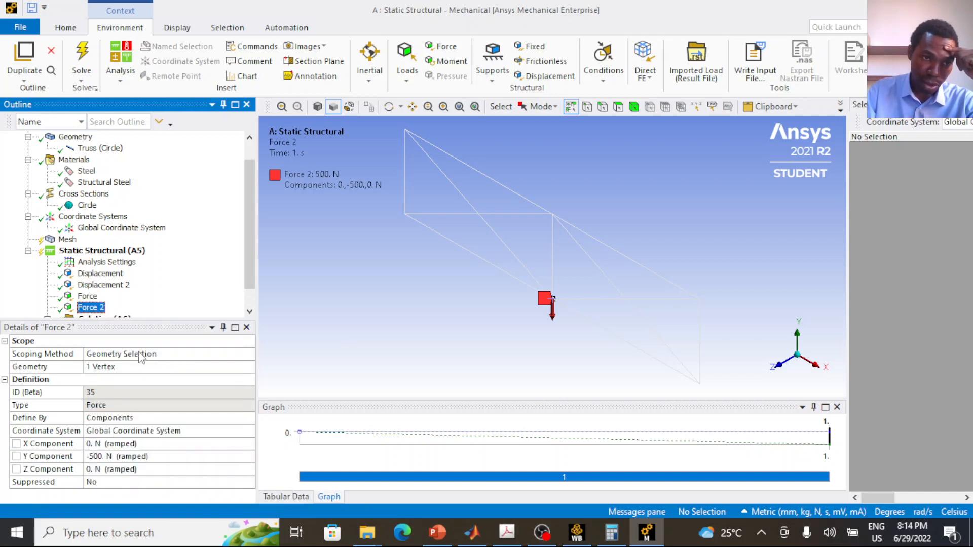
click(553, 216)
scroll(99, 296, down, 1)
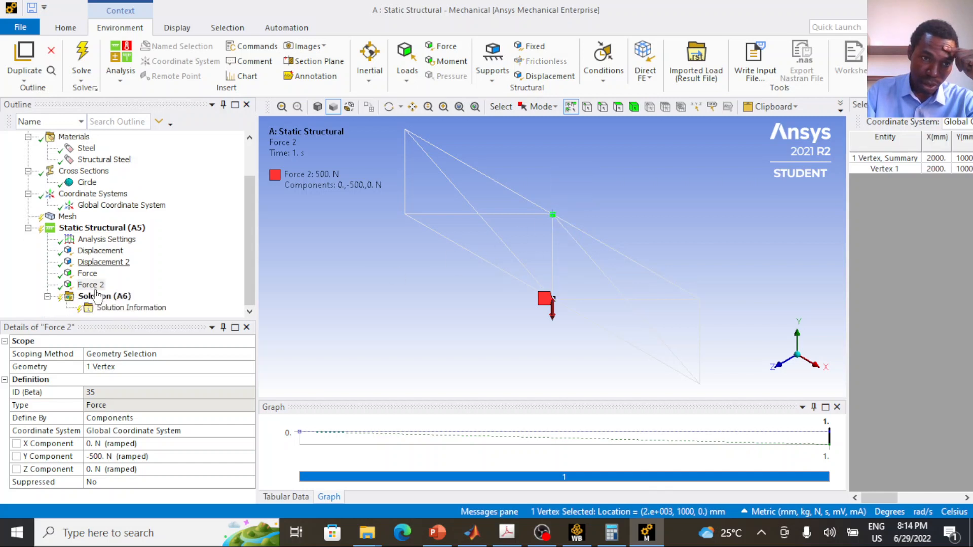
click(91, 286)
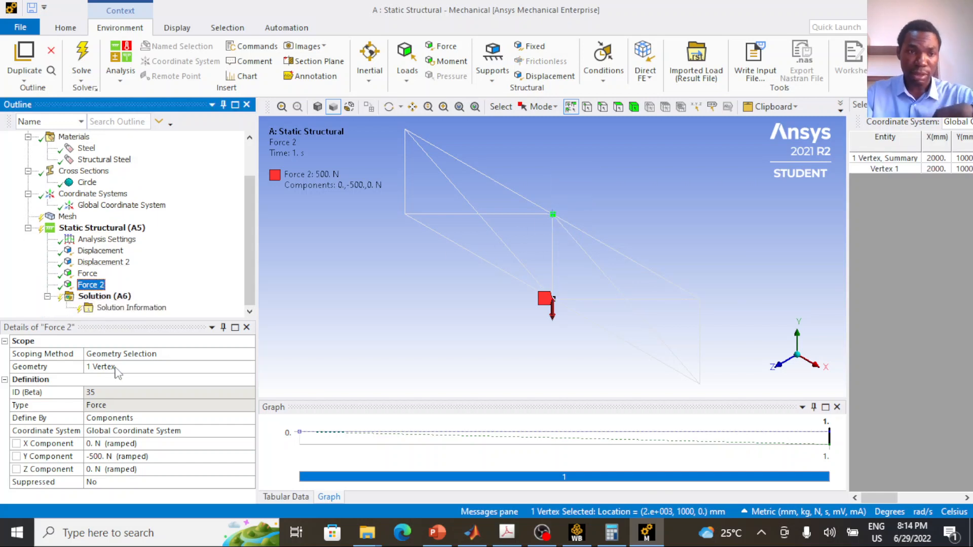
click(117, 372)
click(121, 369)
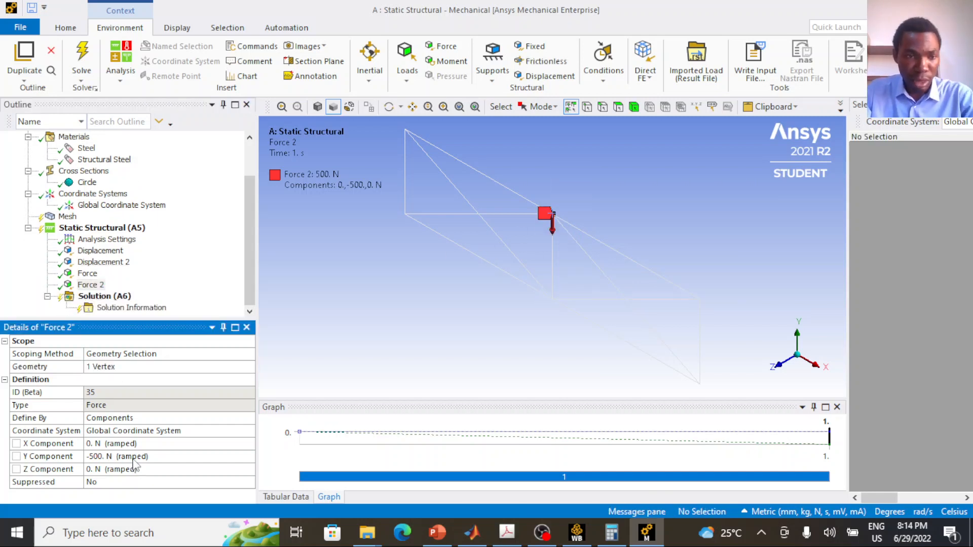
Set the Y Component of the upper-chord force at midspan to -2000 N
click(133, 458)
text(-2000)
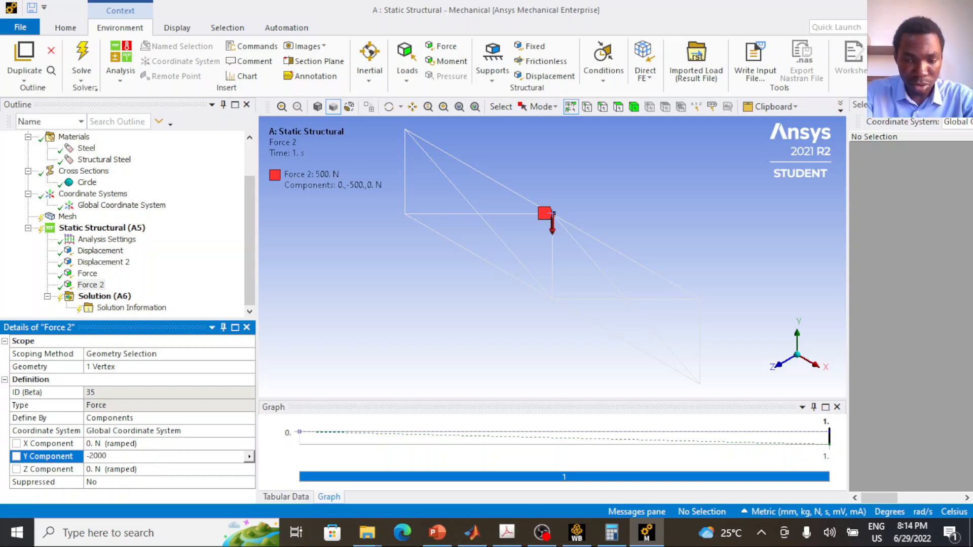
key(Return)
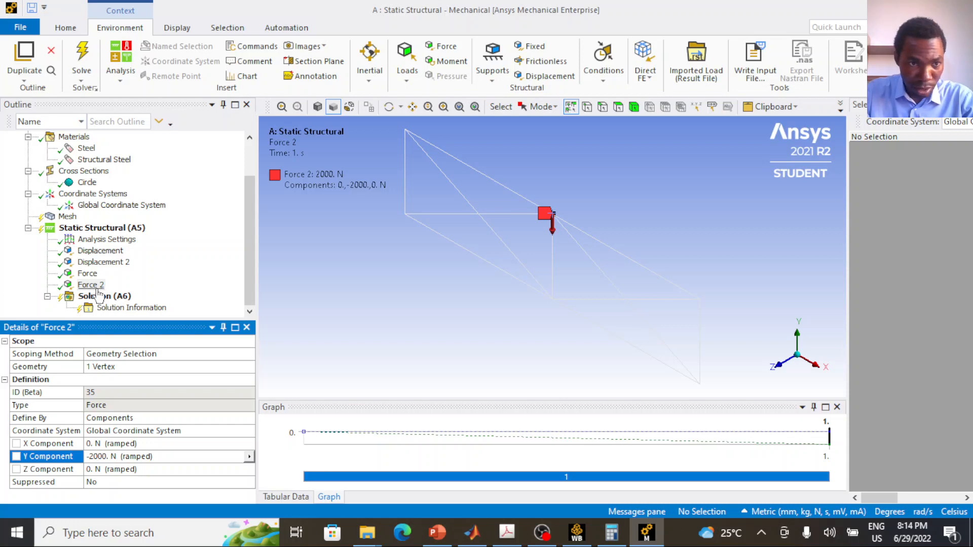
Duplicate the midspan upper-chord force and scope the copy to the upper chord's free-end vertex at (4000, 1000, 0) mm
right_click(99, 286)
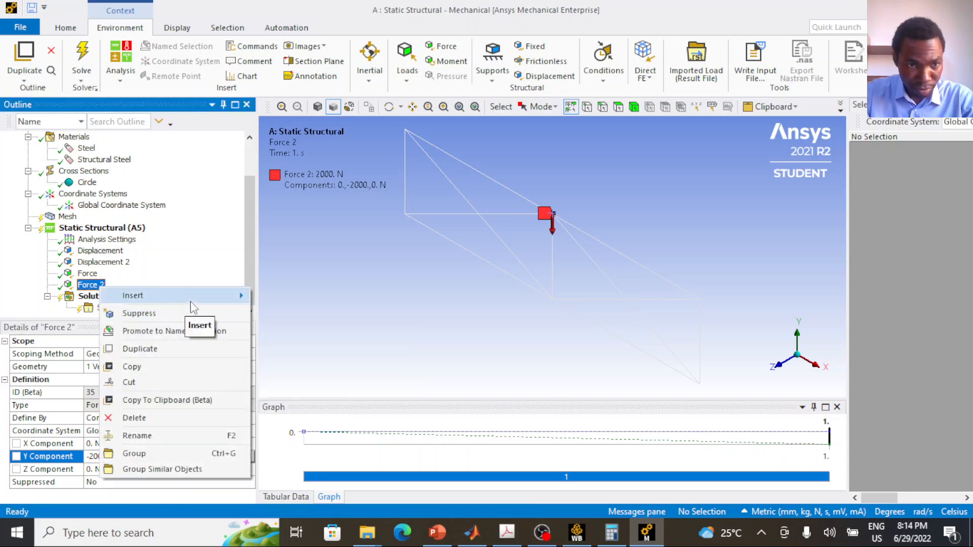
click(172, 349)
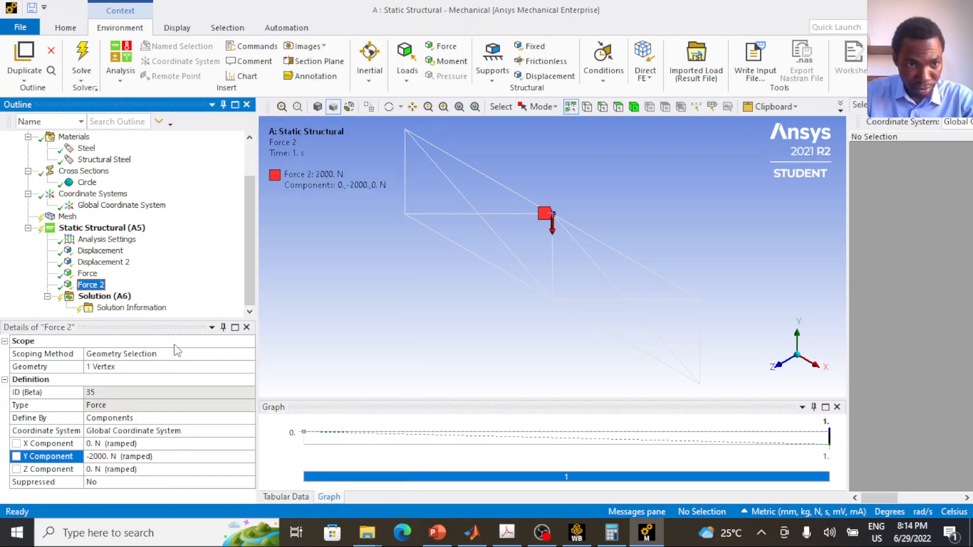
click(700, 300)
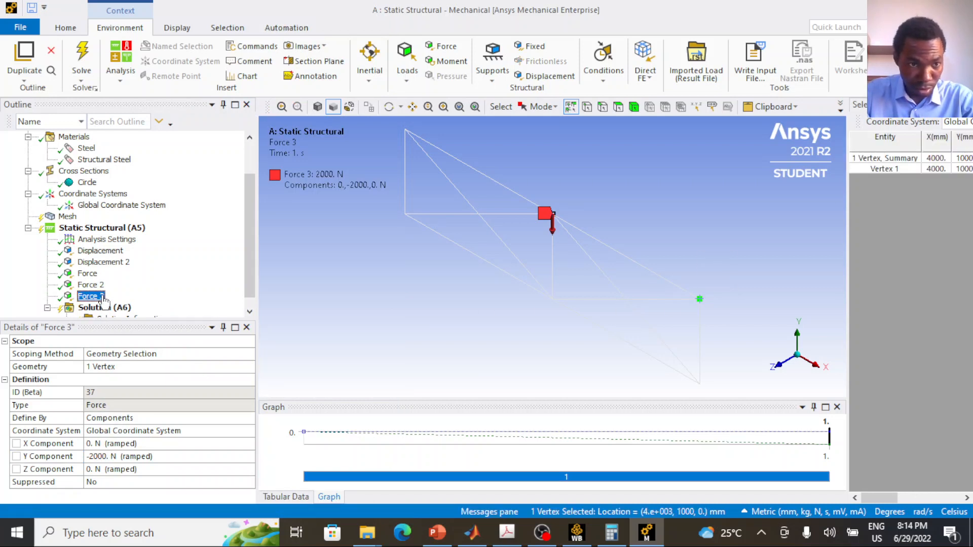
click(109, 369)
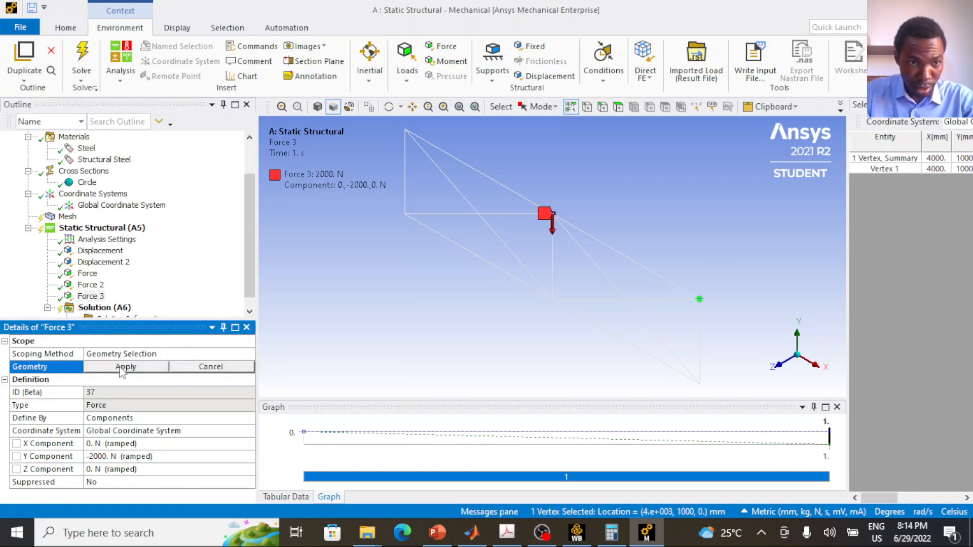
click(122, 367)
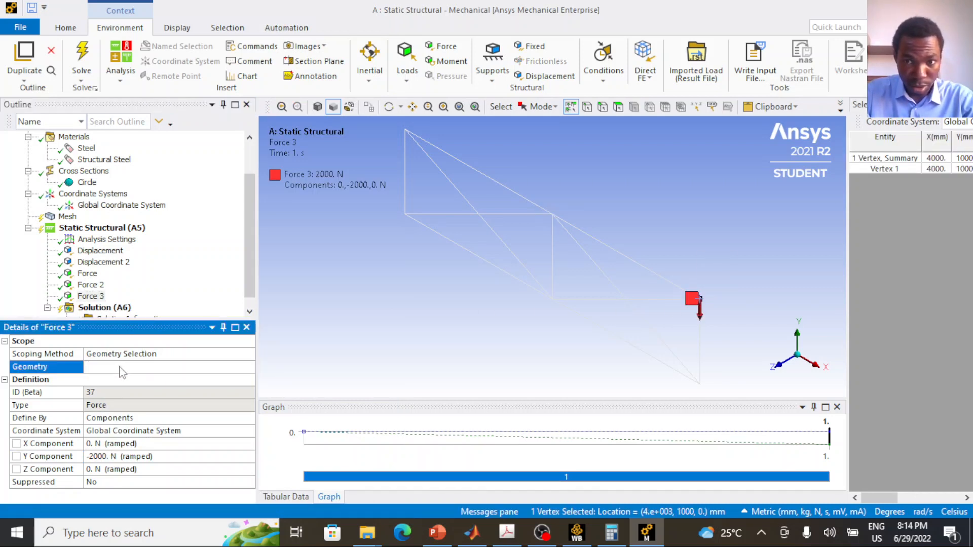
Set the Y Component of the force at the upper chord's free end to -1000 N
click(114, 457)
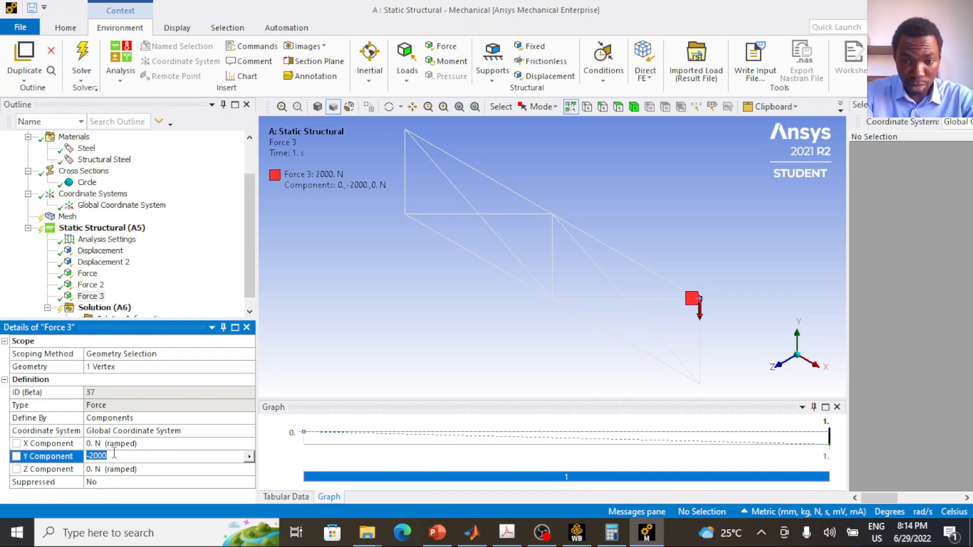
text(-1)
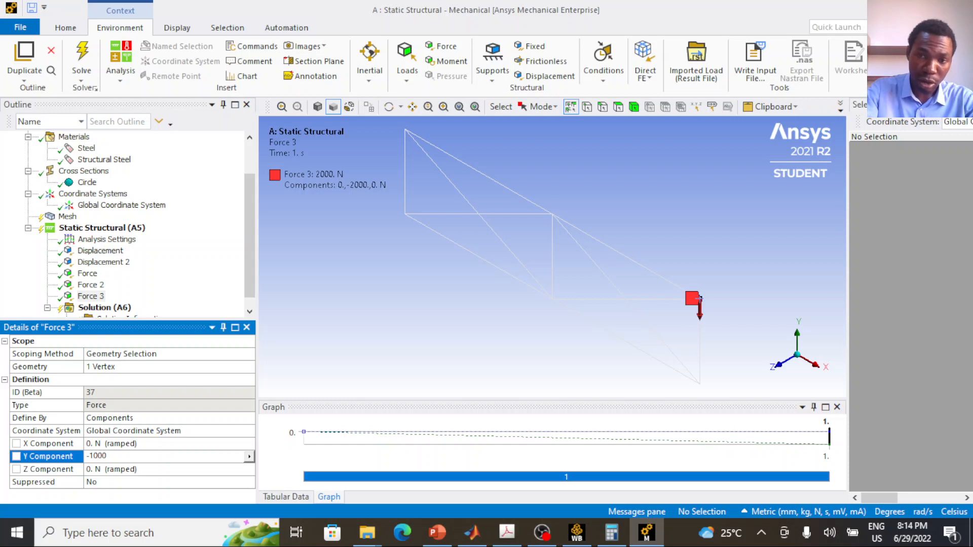
key(Return)
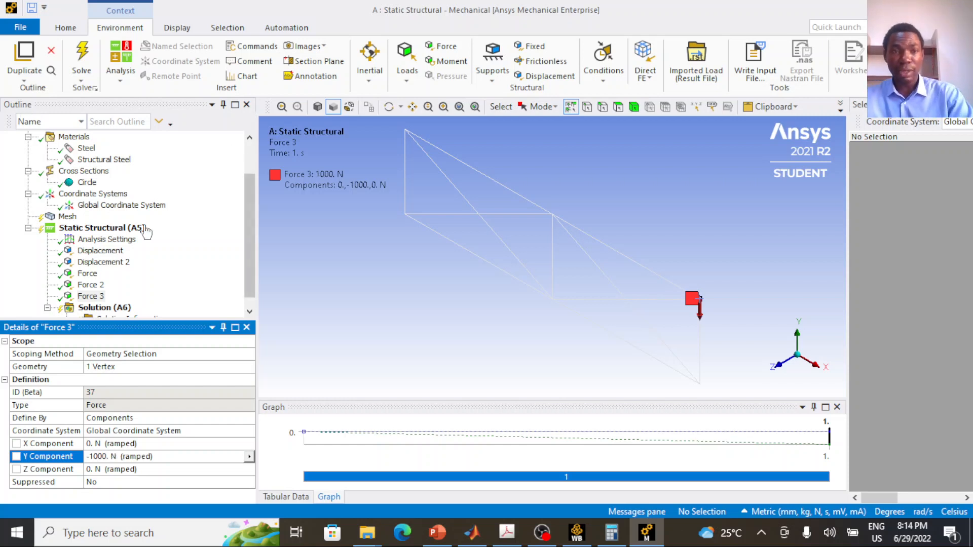
Insert a directional deformation result under the Solution, keeping its orientation along the X Axis
scroll(131, 246, down, 1)
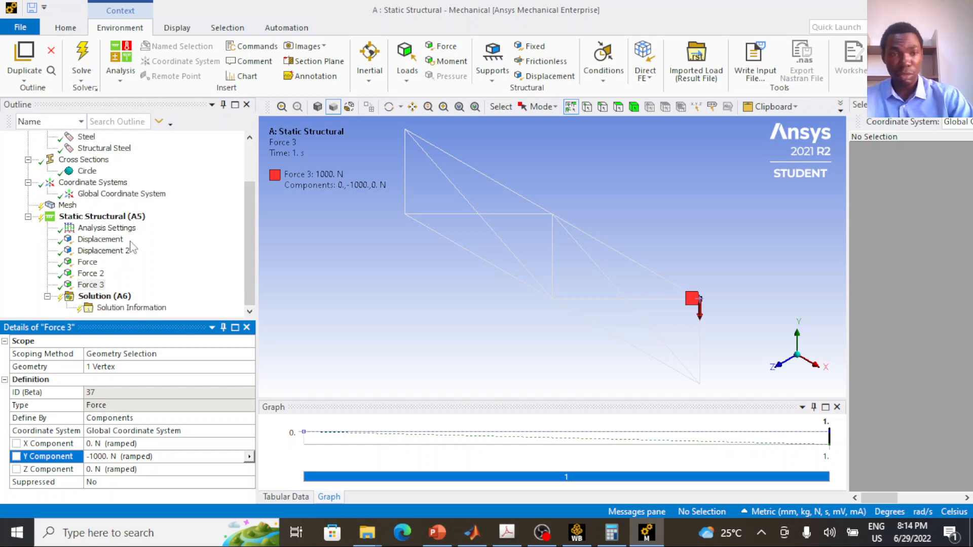
click(116, 297)
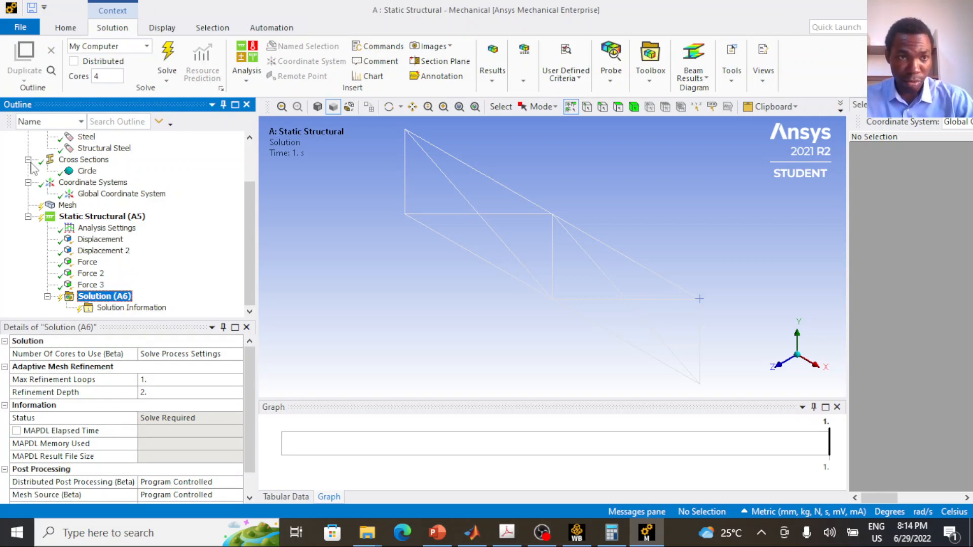
right_click(111, 299)
mouse_move(163, 305)
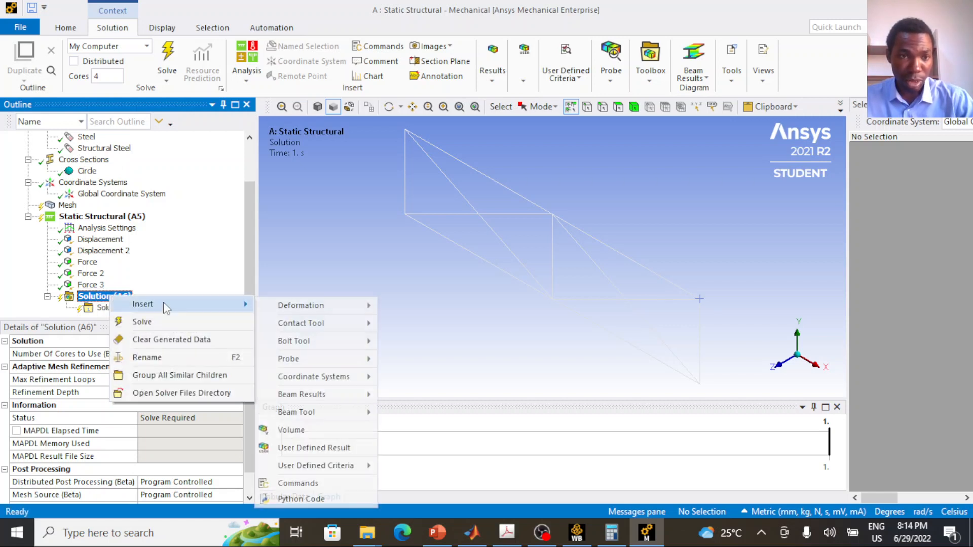
mouse_move(292, 311)
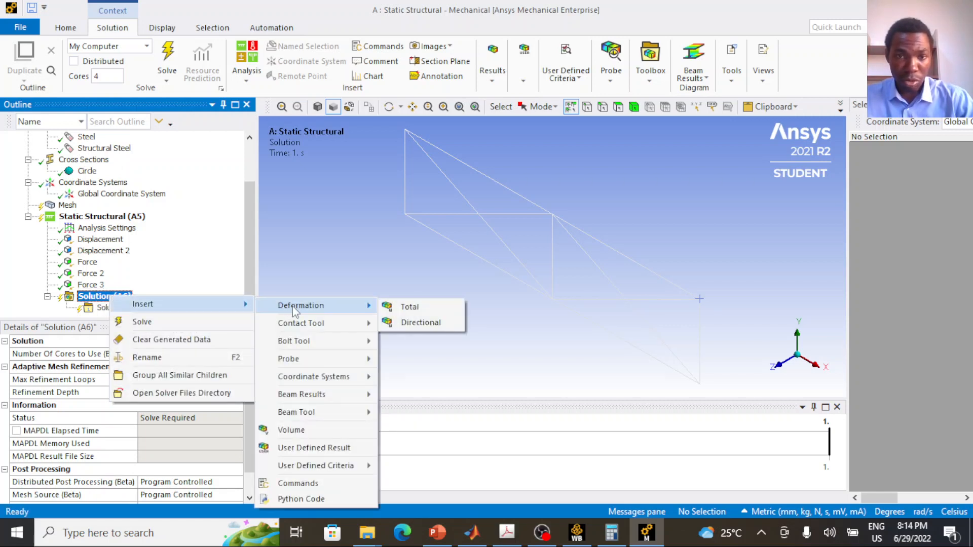
click(408, 324)
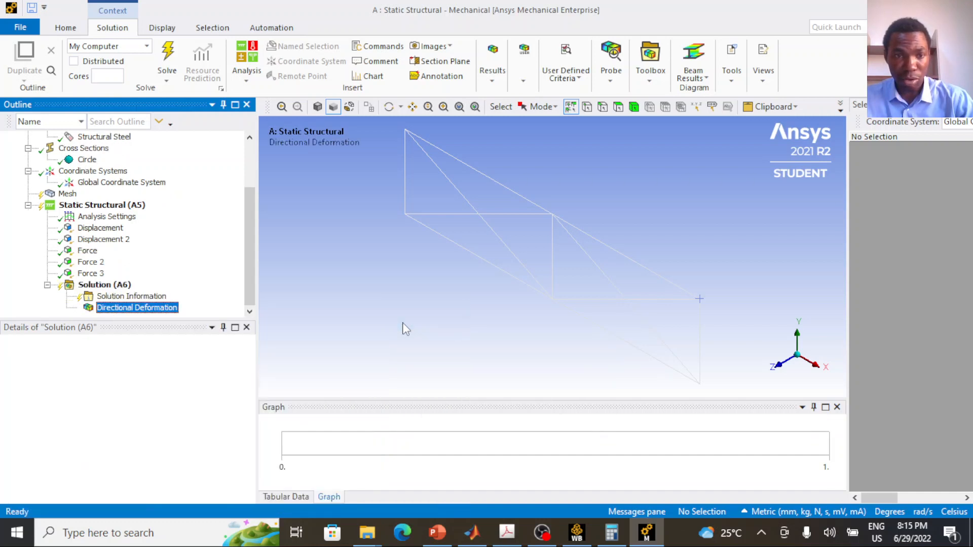
click(118, 406)
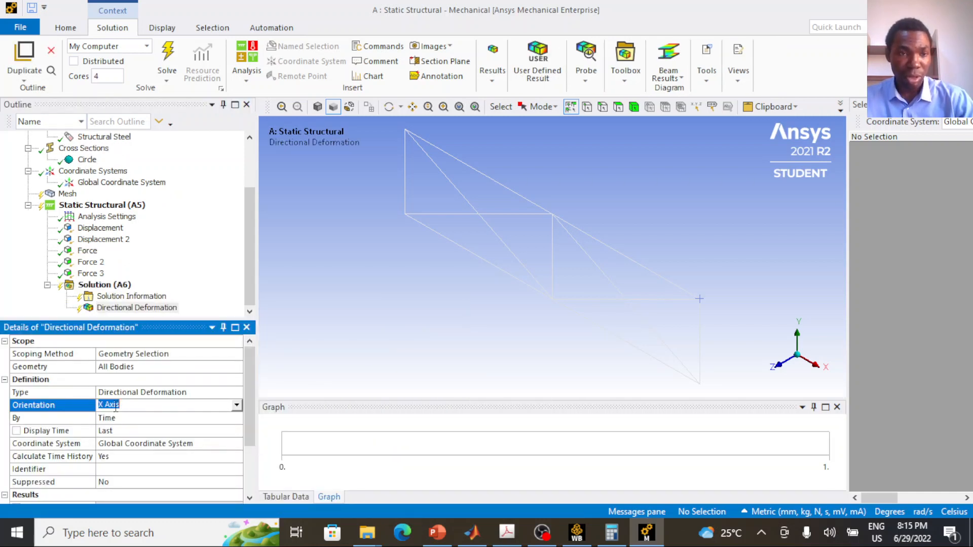
Duplicate the directional deformation result and set the copy's orientation to Y Axis
click(135, 309)
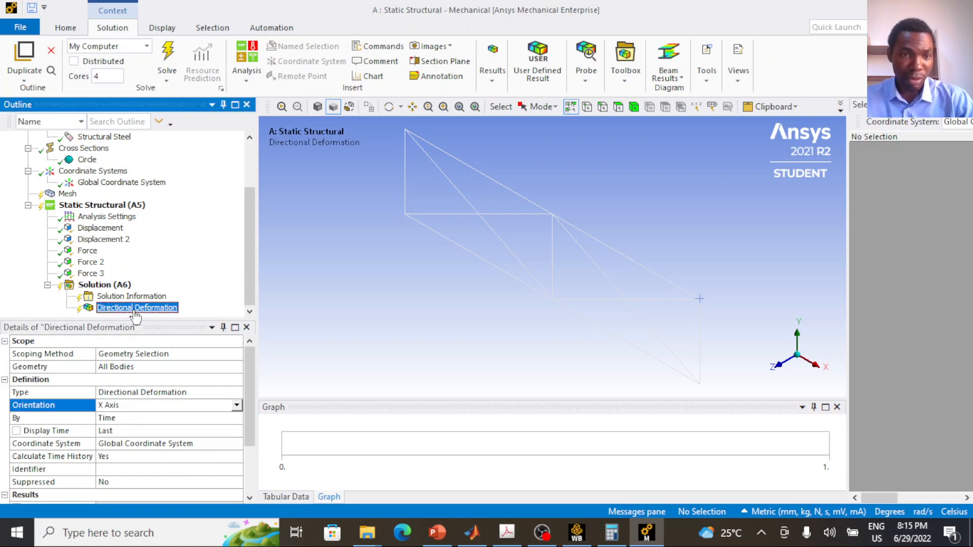
right_click(135, 311)
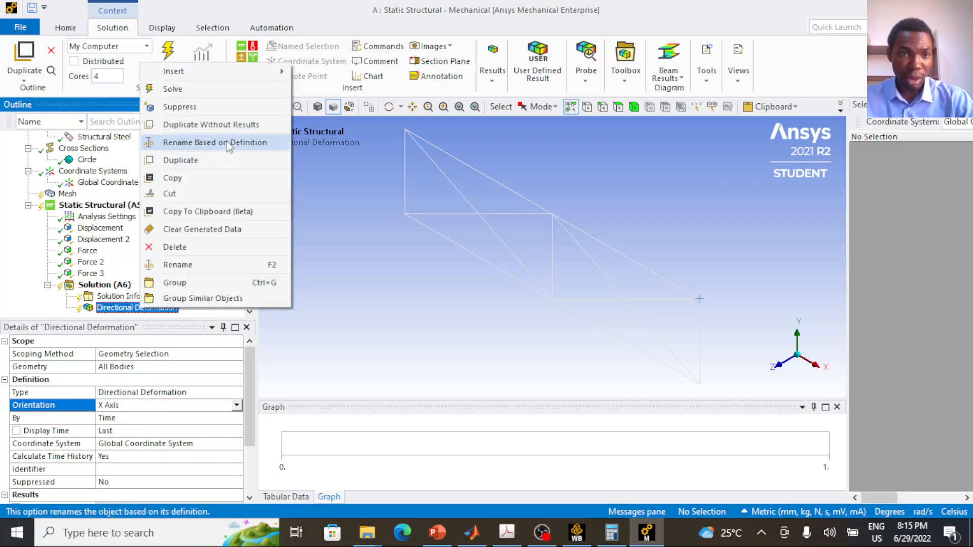
click(223, 160)
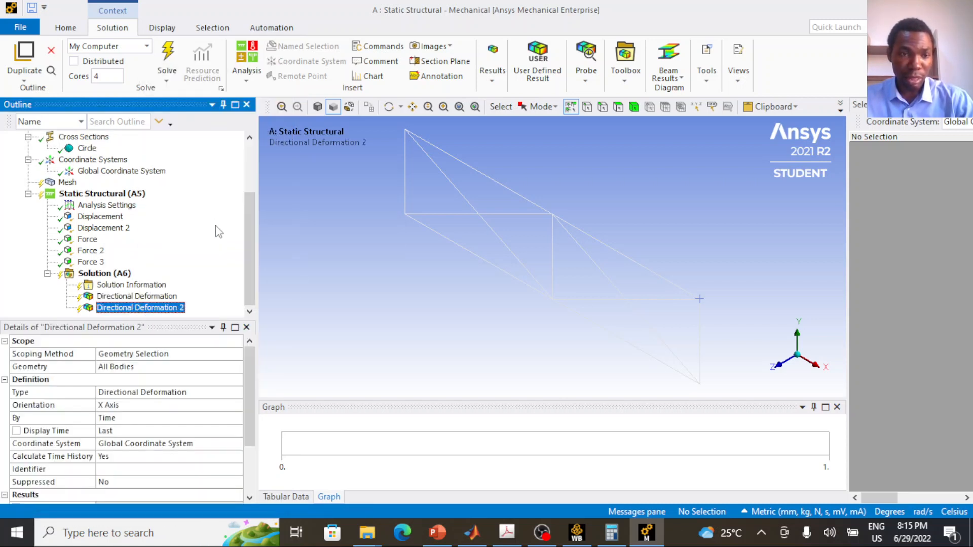
click(151, 406)
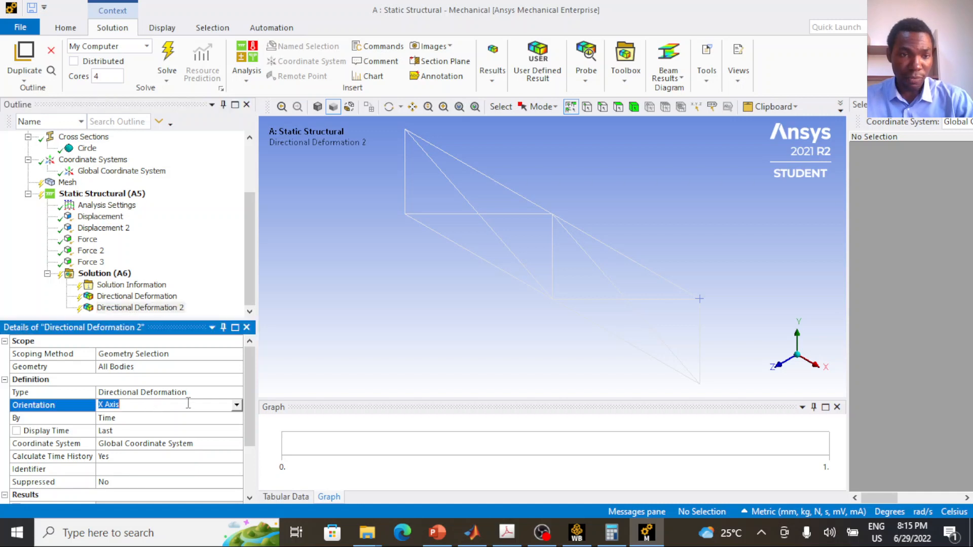
click(236, 405)
click(218, 426)
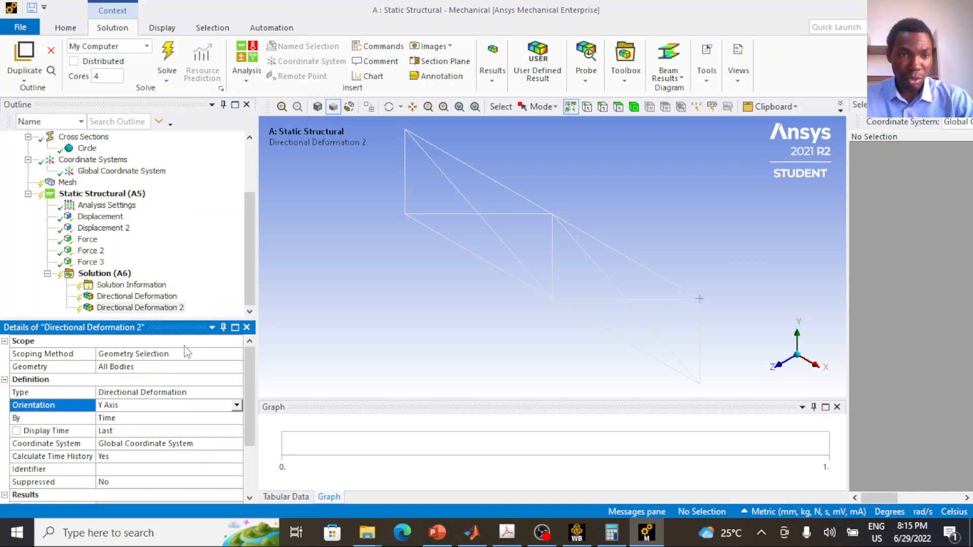
Rename the X-axis deformation result as Directional Deformation X
click(173, 299)
right_click(173, 302)
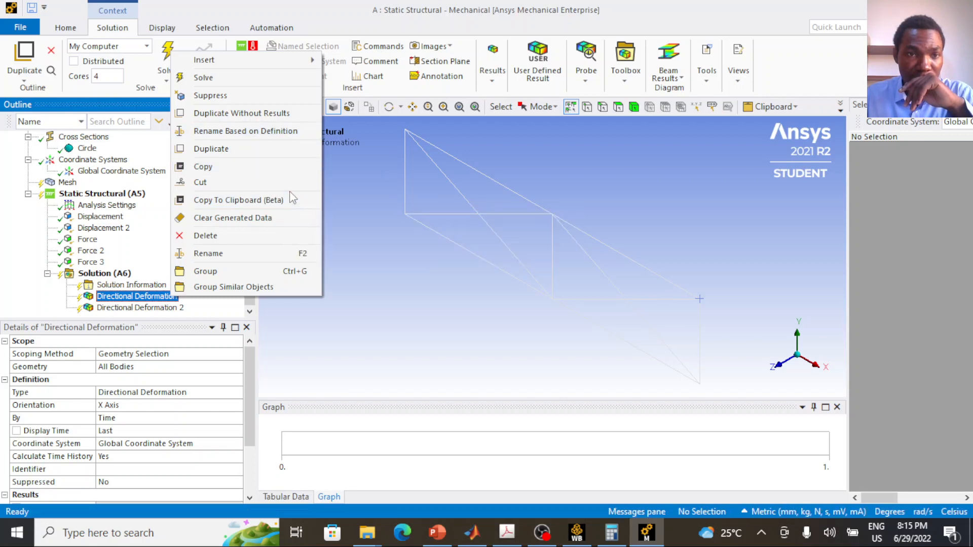
click(262, 256)
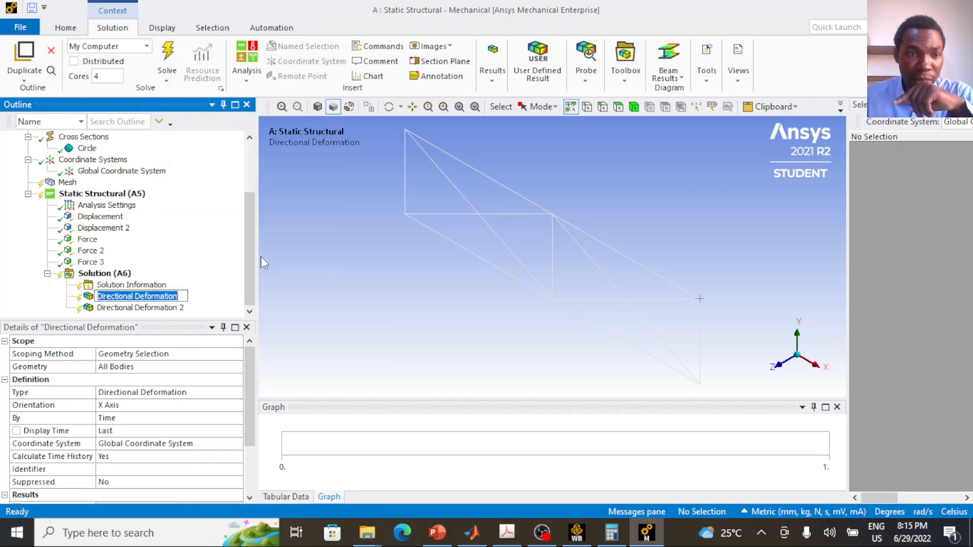
click(185, 301)
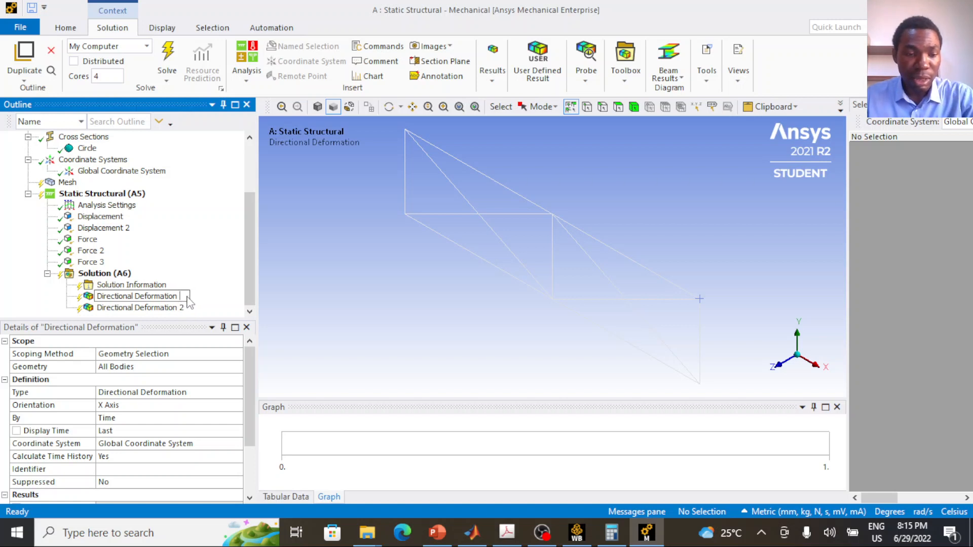
key(Return)
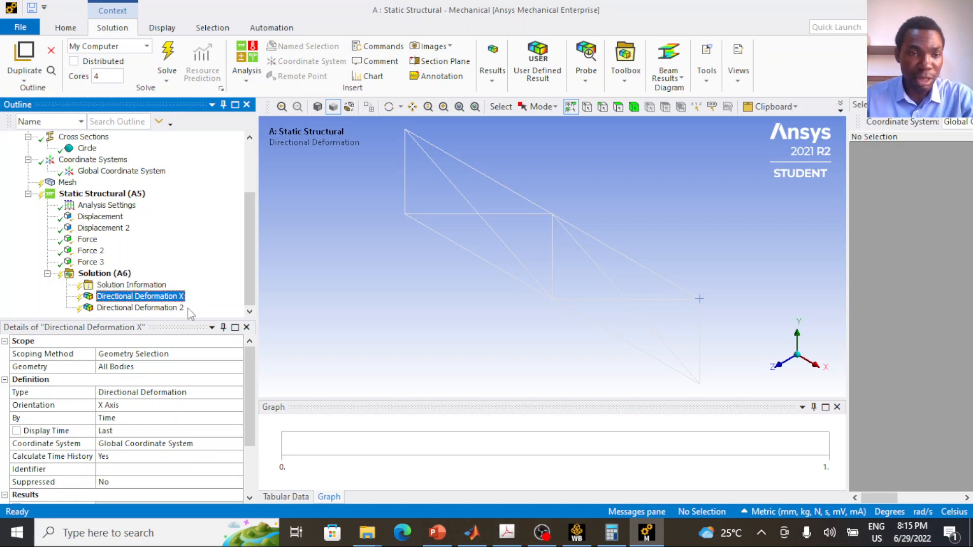
Rename the Y-axis deformation result as Directional Deformation Y
click(175, 309)
right_click(177, 308)
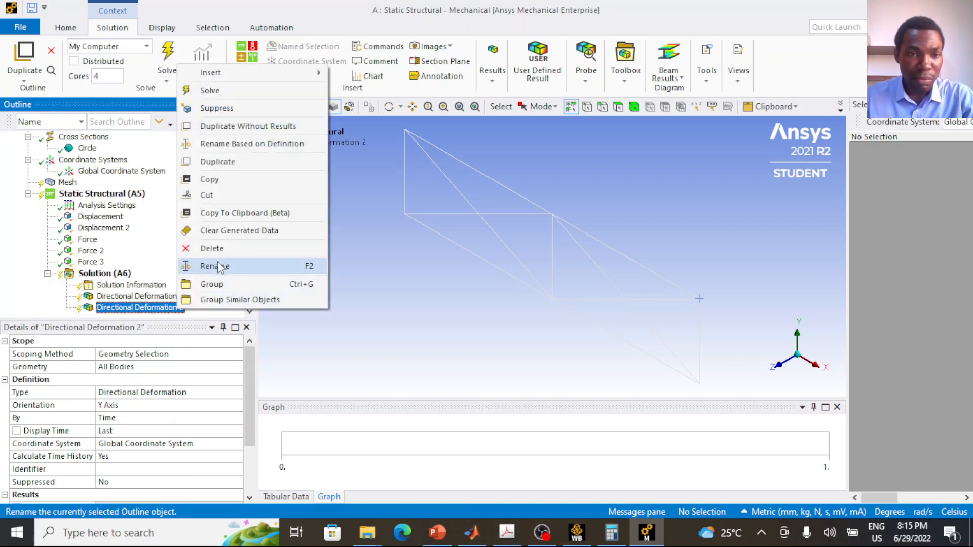
click(225, 267)
click(187, 309)
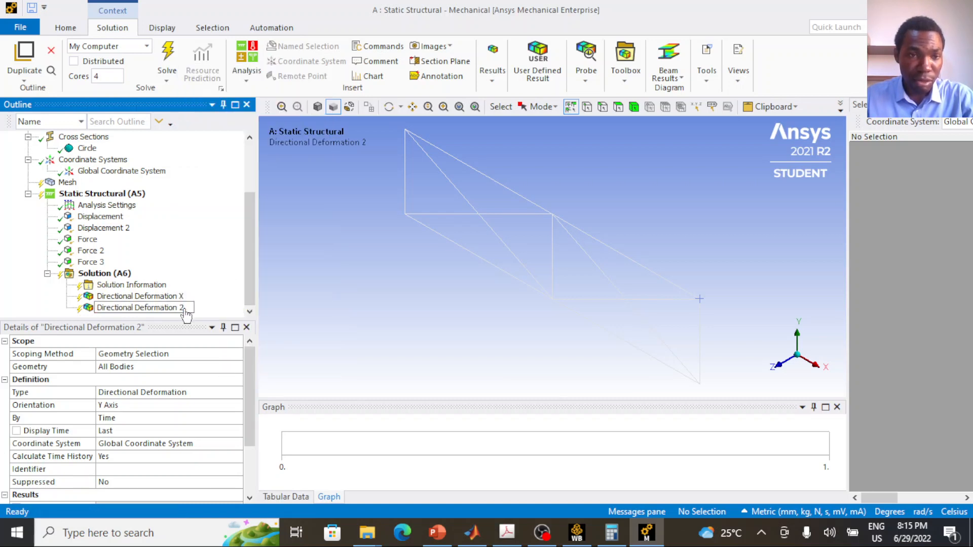
key(BackSpace)
text(Y)
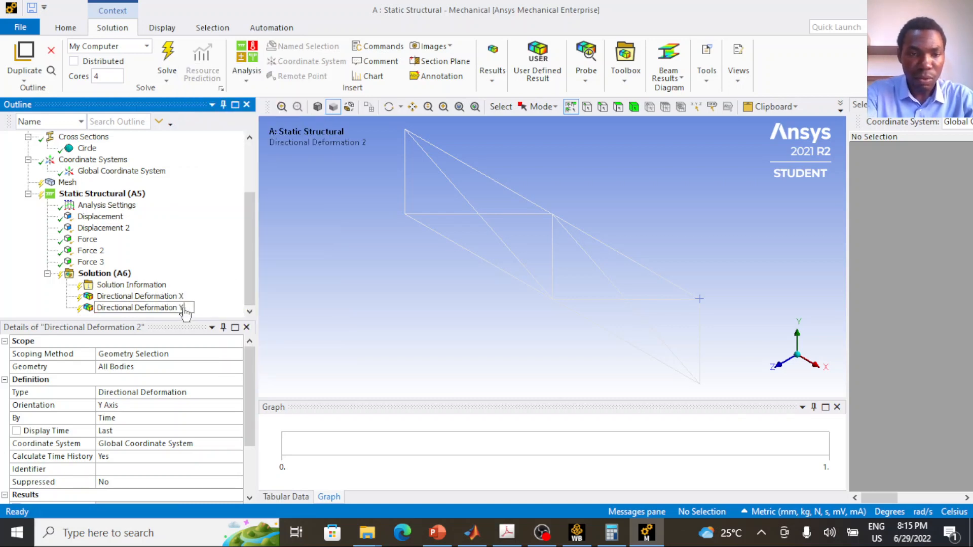
key(Return)
Insert an Axial Force beam result for all line bodies under the Solution
click(147, 296)
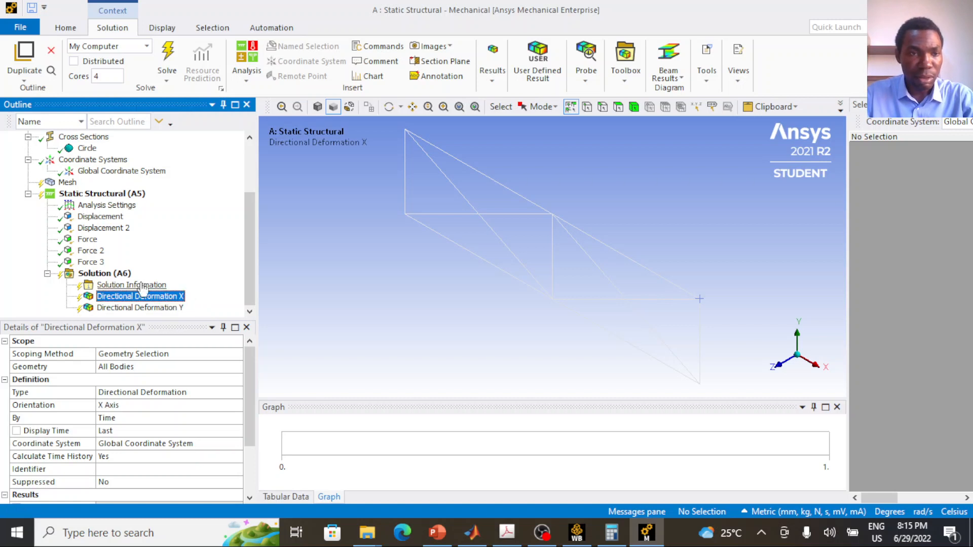
click(114, 274)
right_click(113, 274)
mouse_move(155, 282)
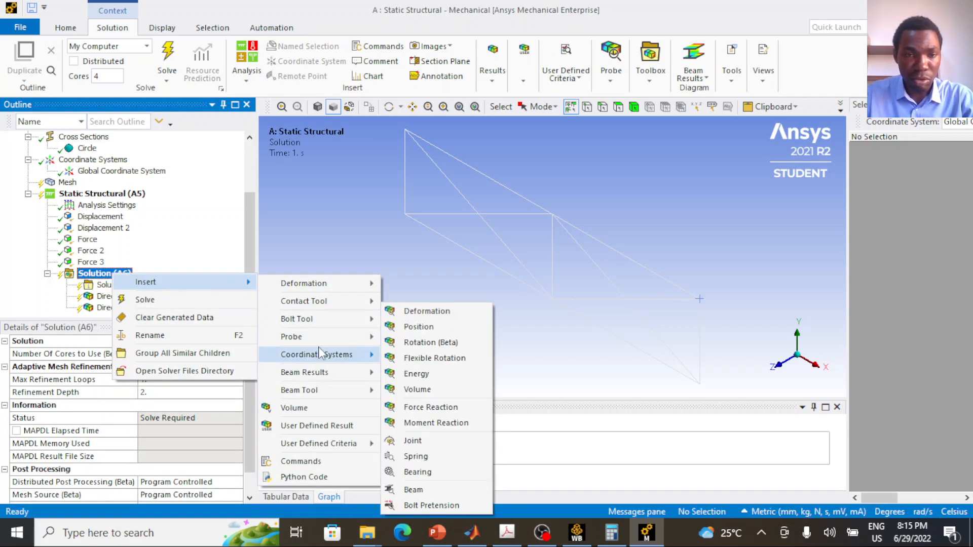
mouse_move(339, 379)
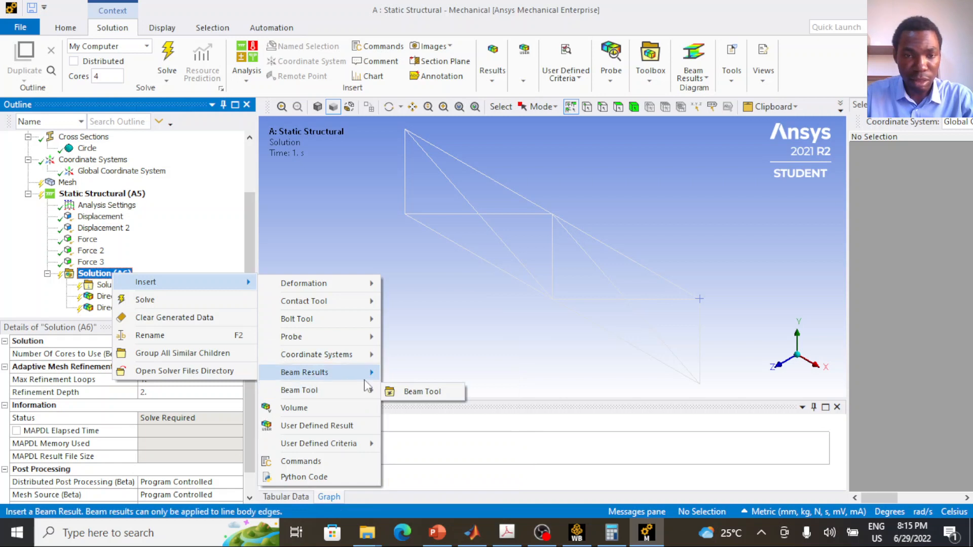
mouse_move(369, 381)
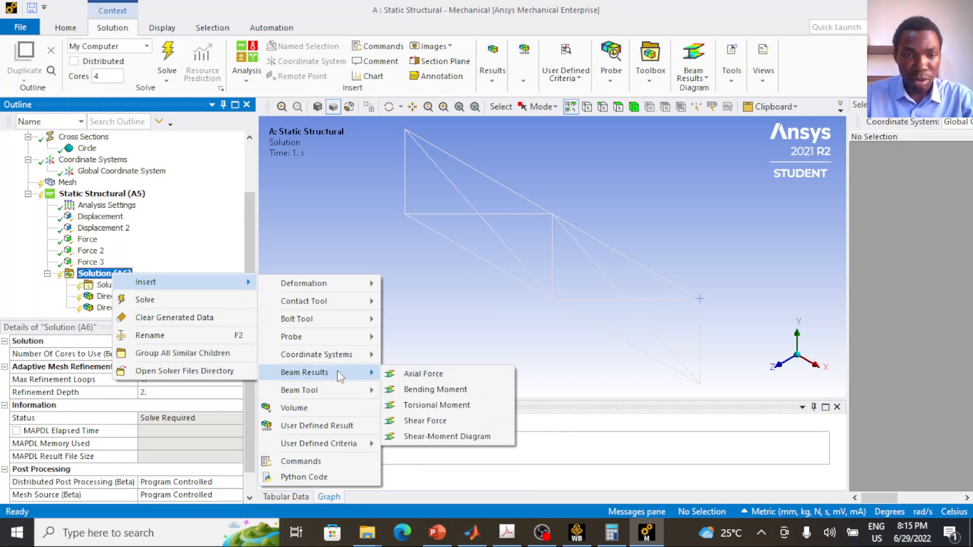
click(417, 375)
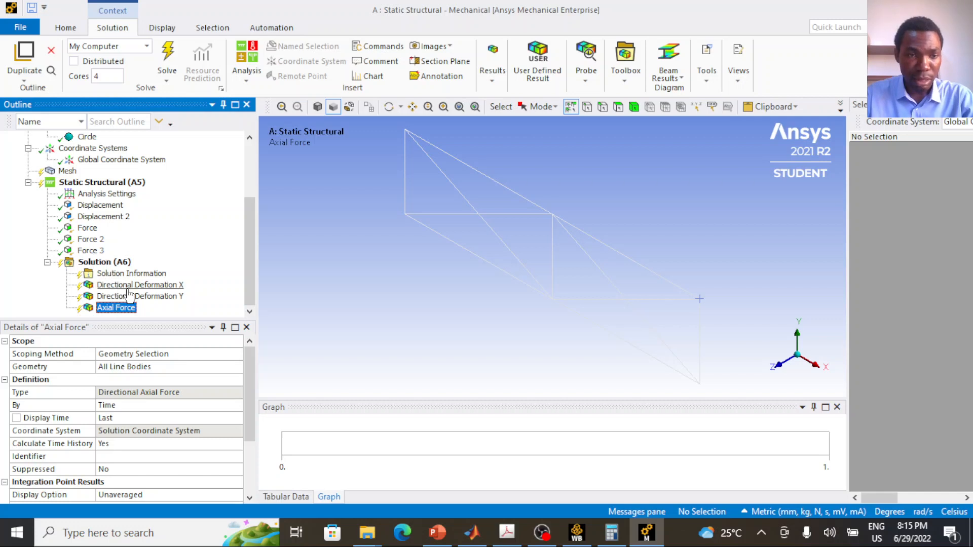
Insert a Force Reaction probe under the Solution and assign it to the Displacement boundary condition
click(118, 264)
right_click(120, 269)
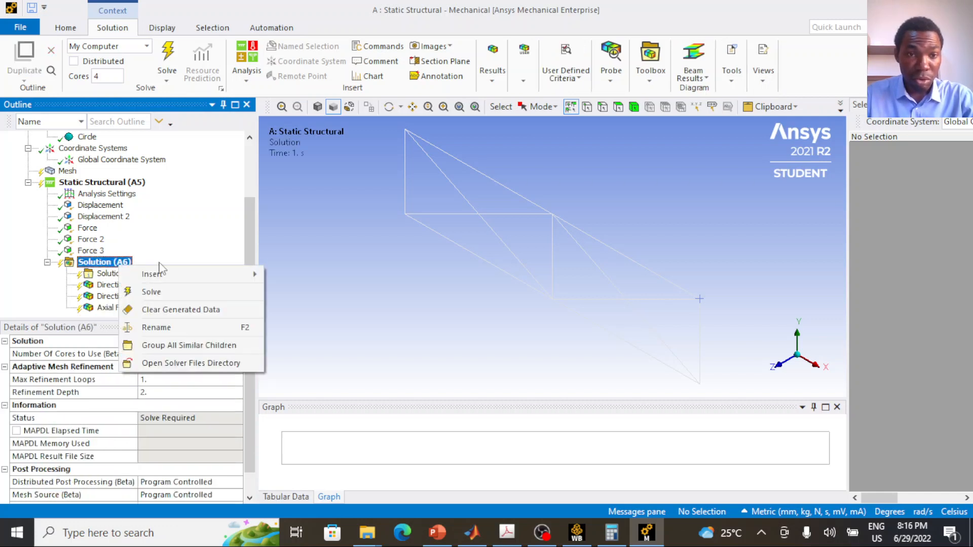
mouse_move(218, 278)
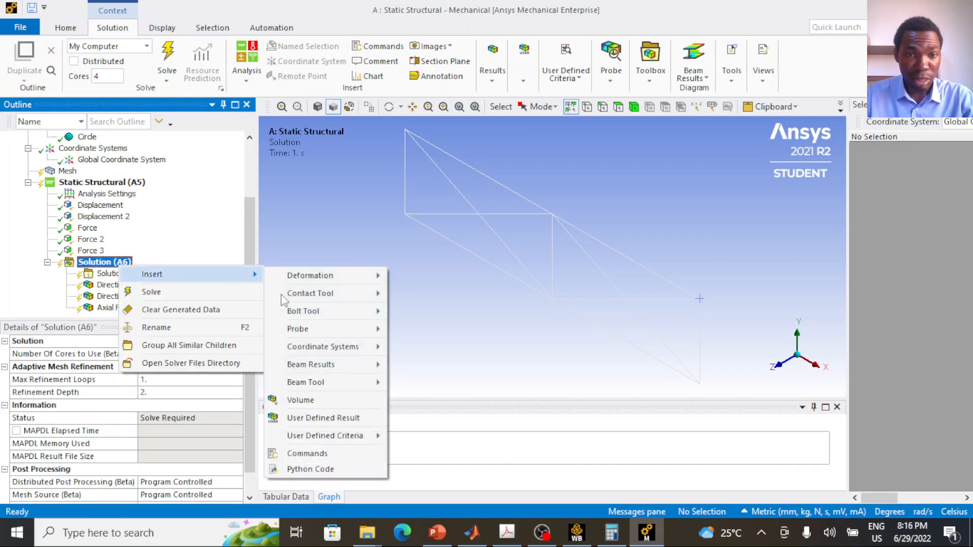
mouse_move(310, 329)
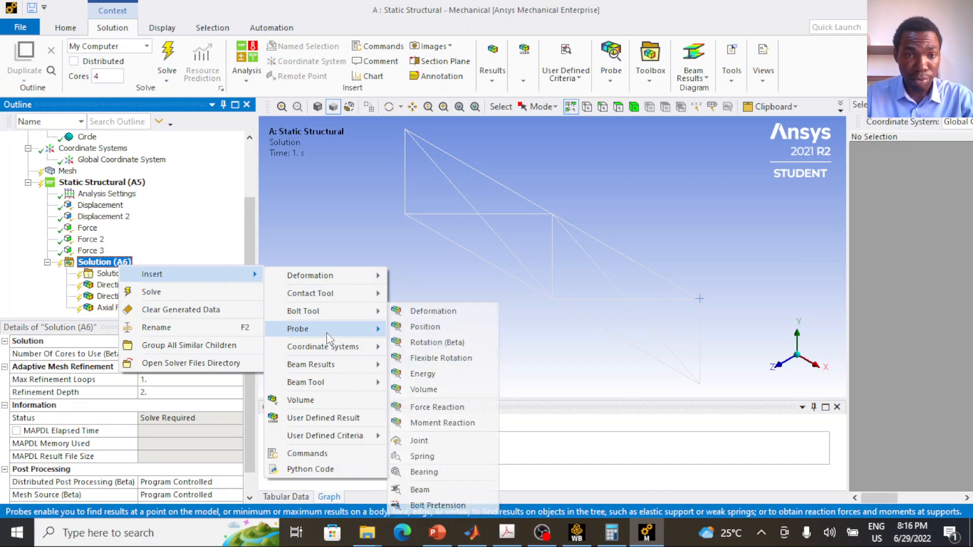
click(447, 408)
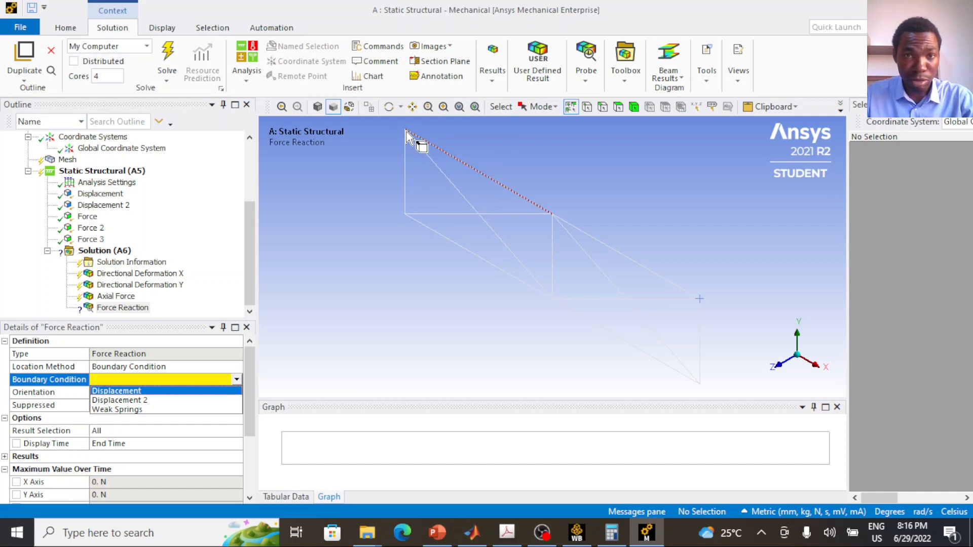
click(122, 392)
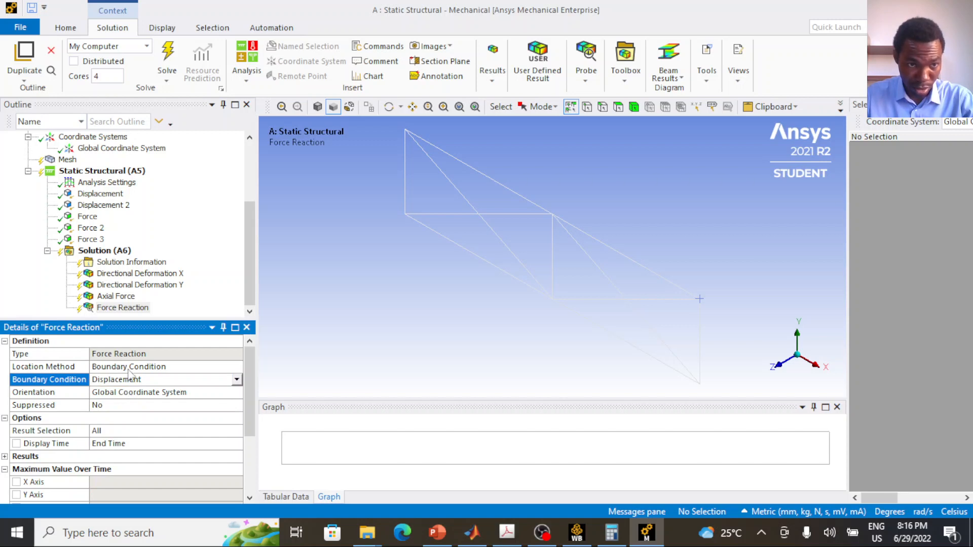
Duplicate the Force Reaction probe and assign the copy to the Displacement 2 boundary condition
right_click(123, 309)
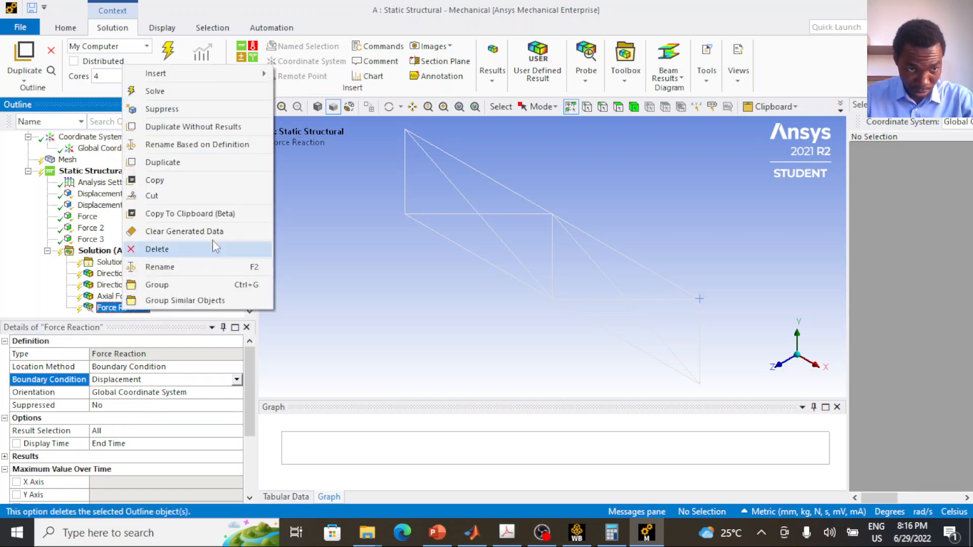
click(162, 163)
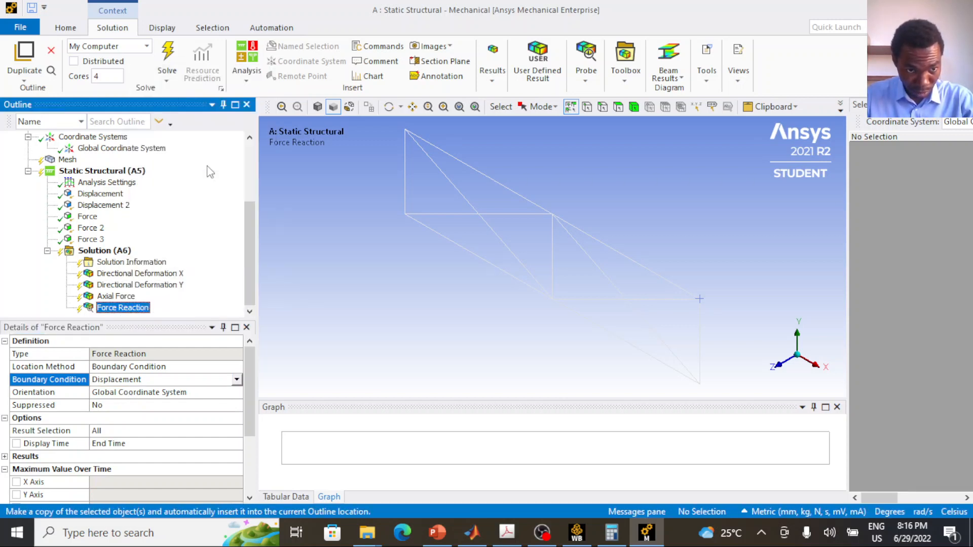
click(153, 382)
click(150, 308)
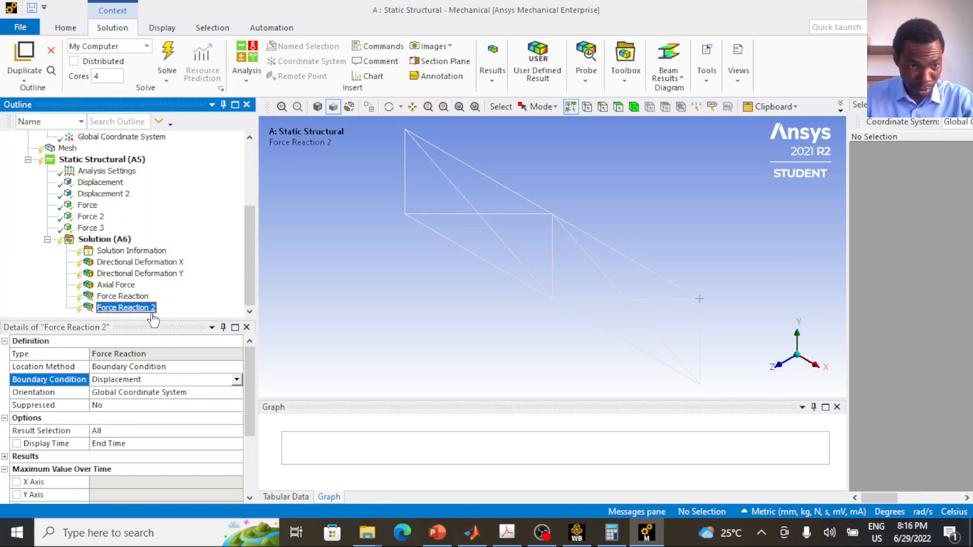
click(234, 384)
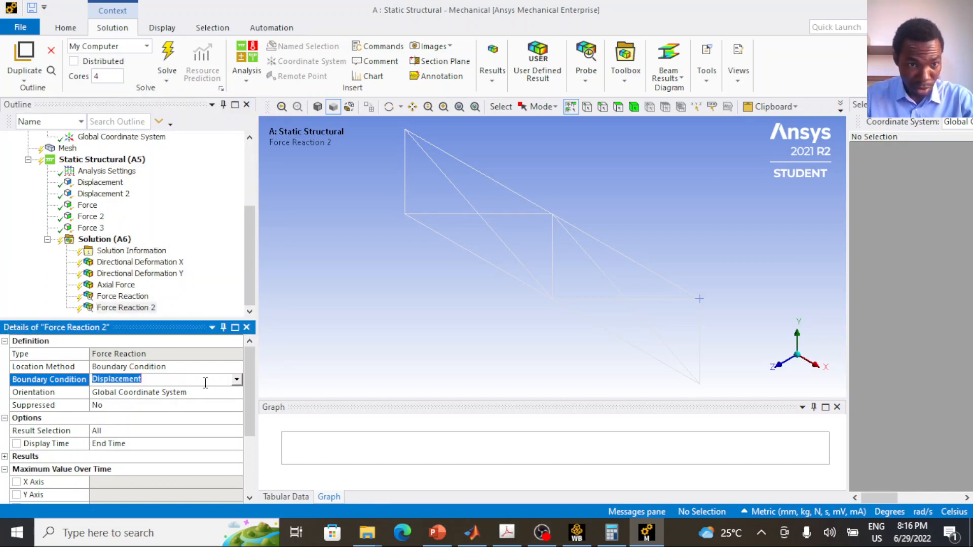
click(236, 380)
click(214, 401)
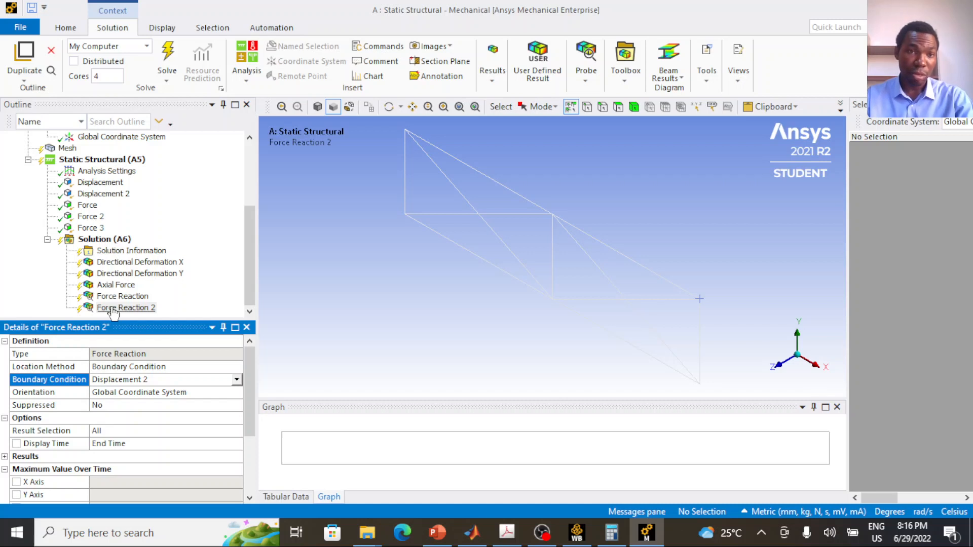
Solve the static structural analysis, then play and stop the animation of the Directional Deformation X result
click(174, 53)
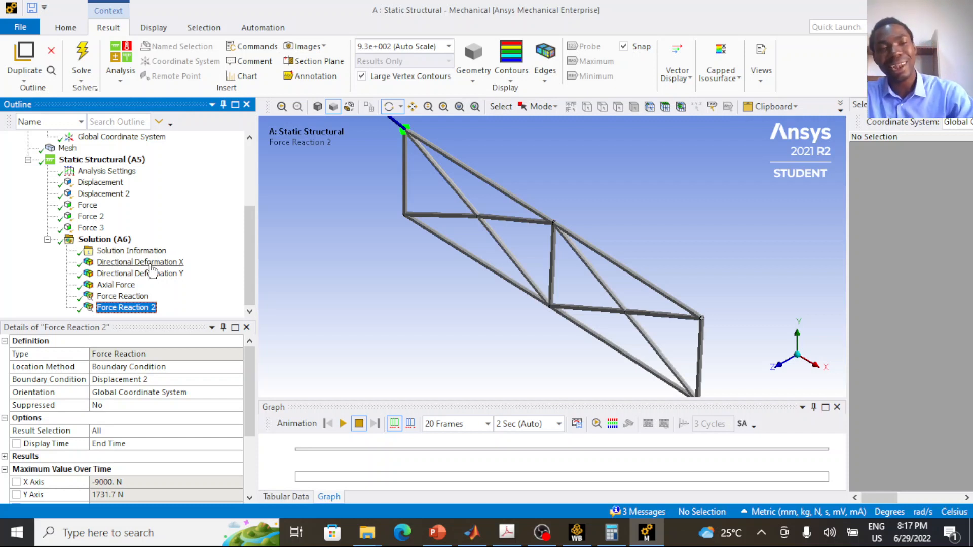
click(150, 265)
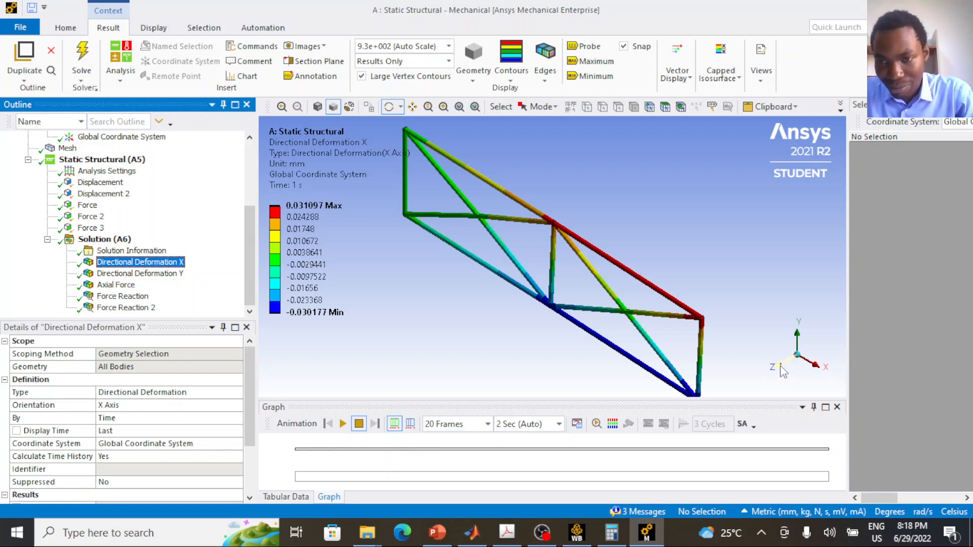
click(781, 368)
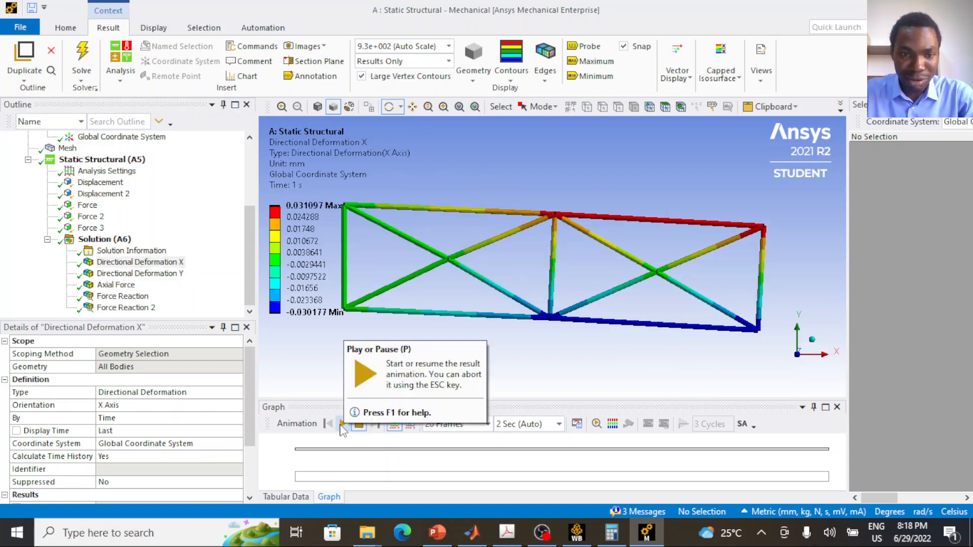
click(342, 425)
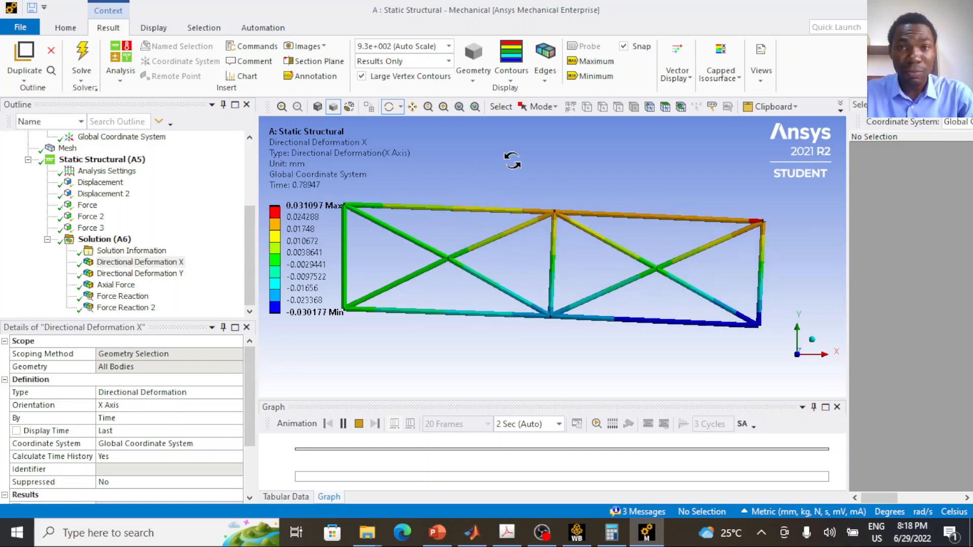
click(359, 424)
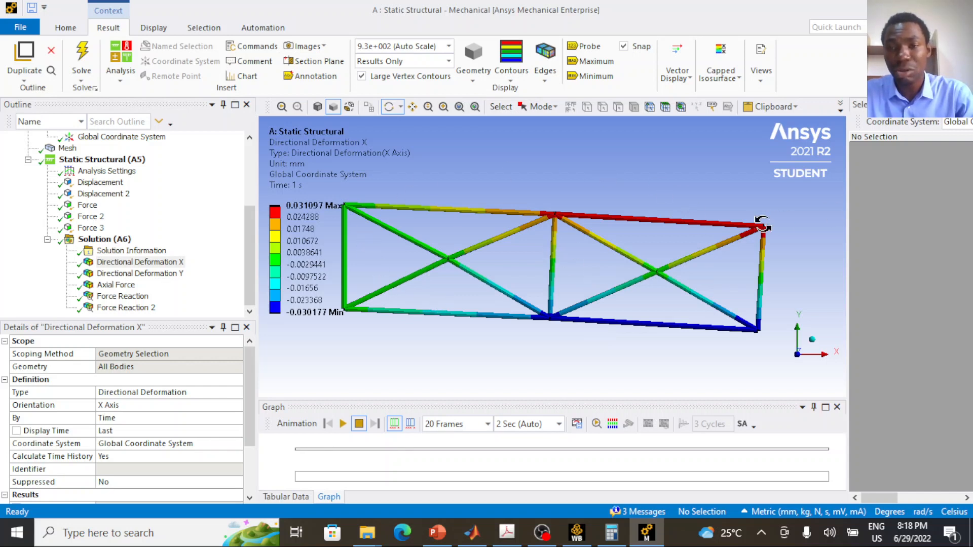
Place probe labels at all six truss joints on the Directional Deformation X result
click(595, 48)
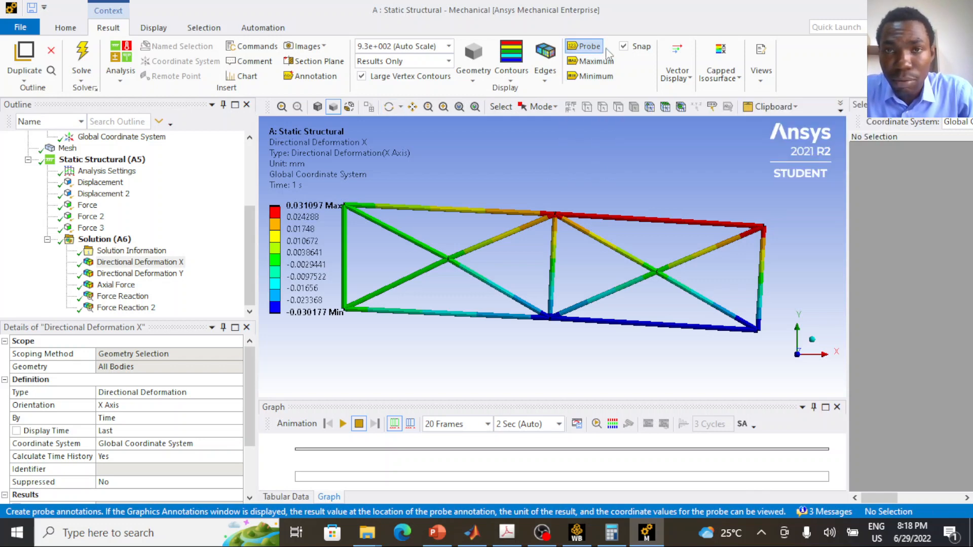
click(560, 216)
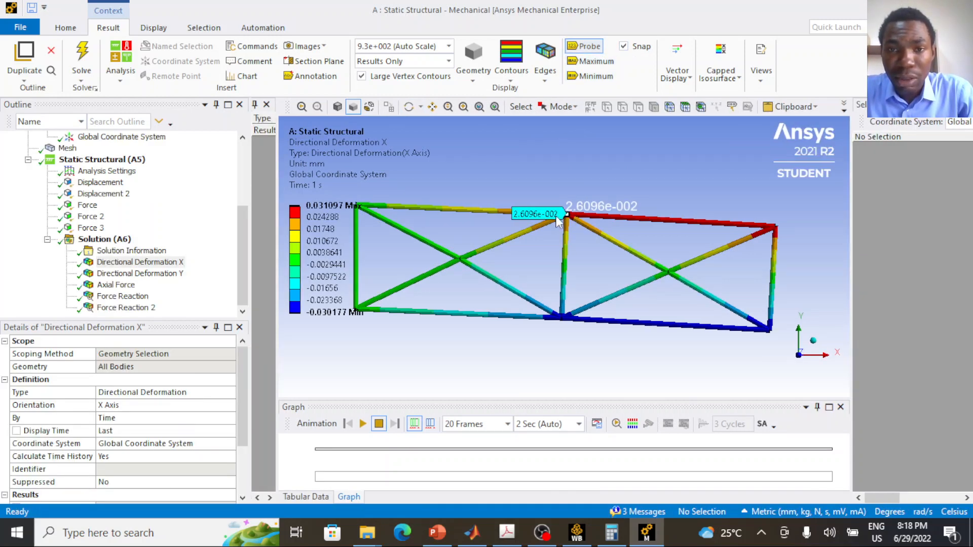
click(775, 228)
click(769, 330)
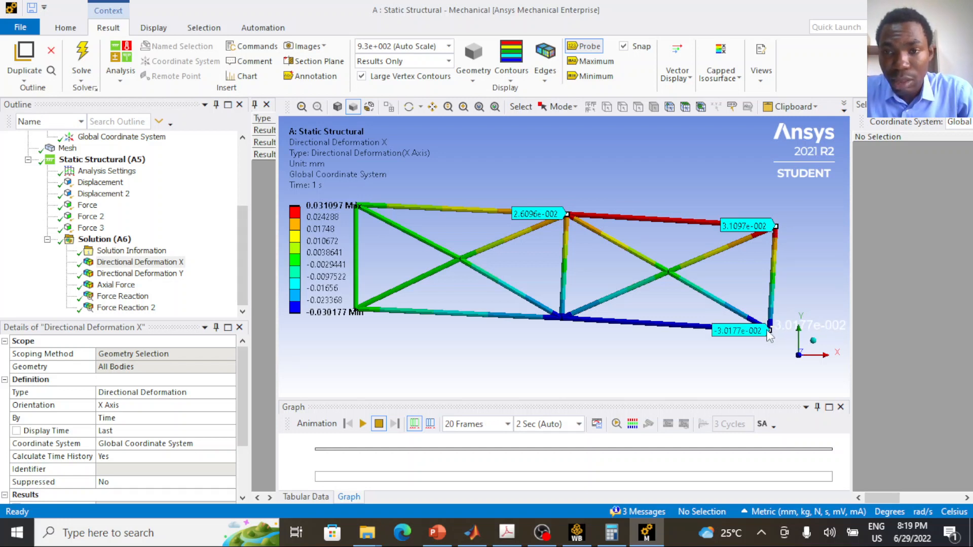
click(561, 318)
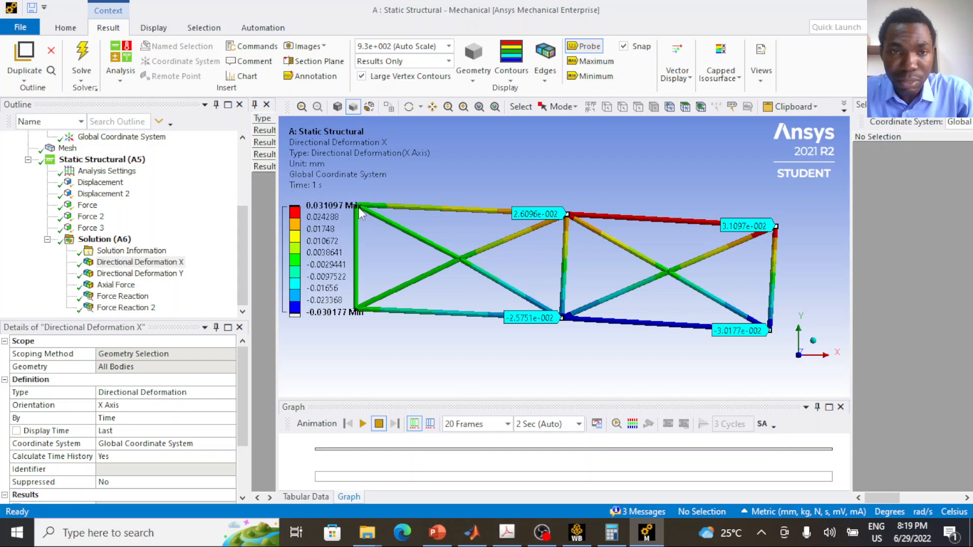
scroll(422, 209, down, 2)
click(405, 216)
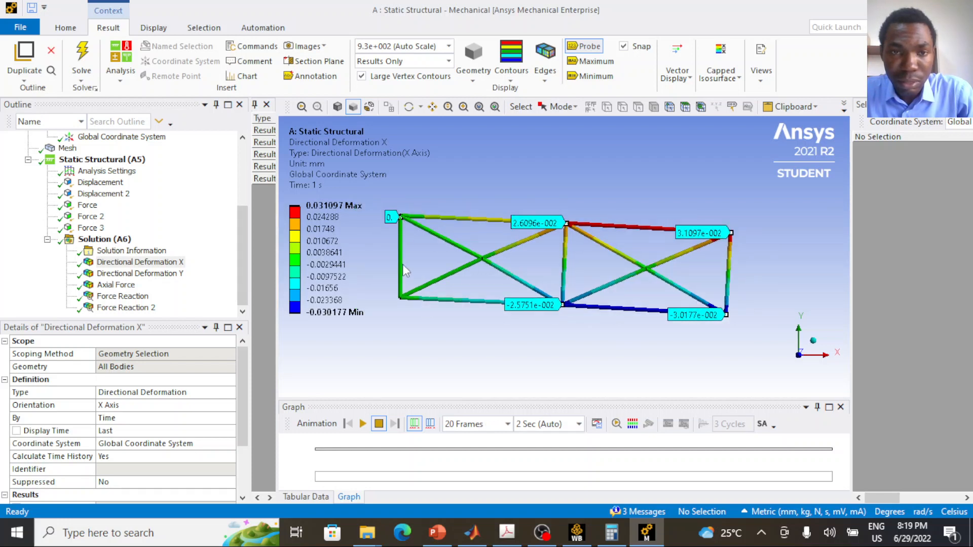
click(402, 298)
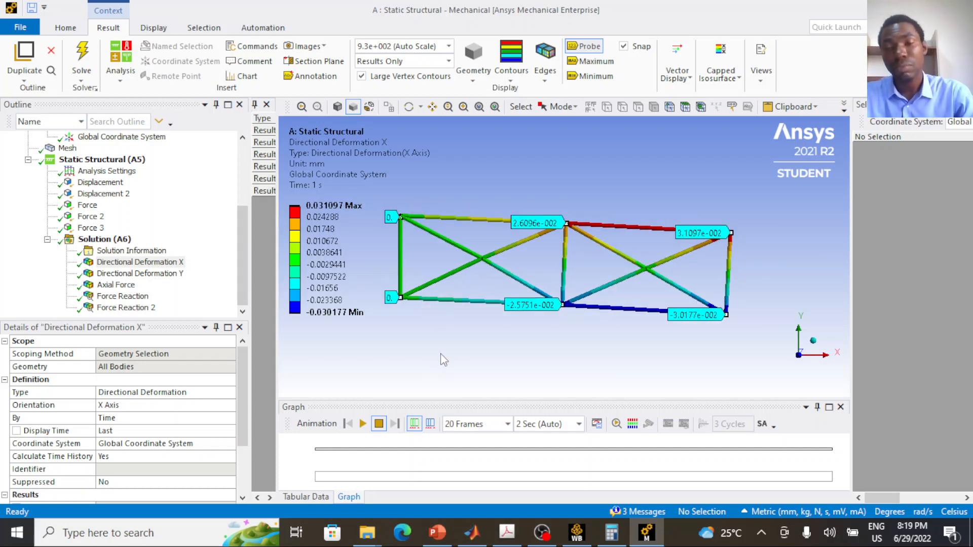
Place probe labels at all six truss joints on the Directional Deformation Y result
click(131, 273)
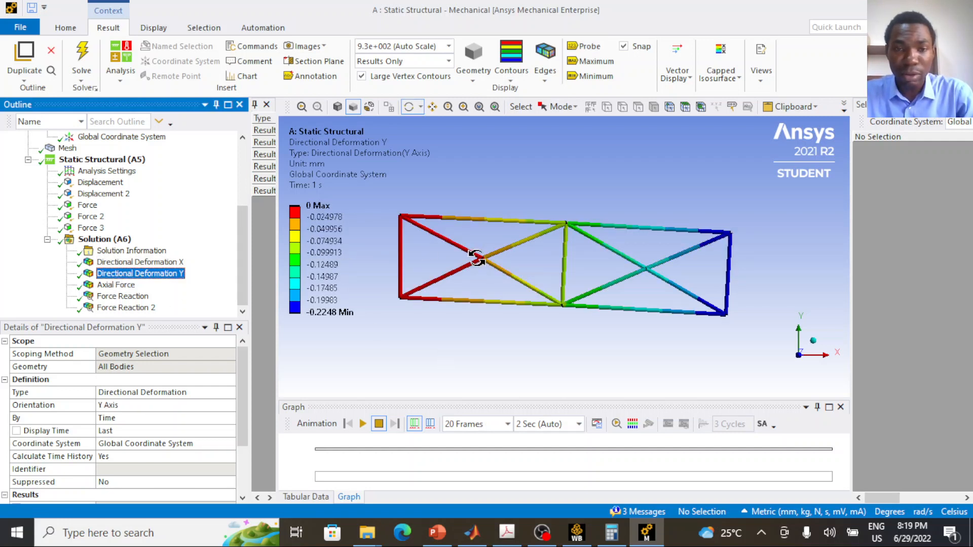
click(590, 46)
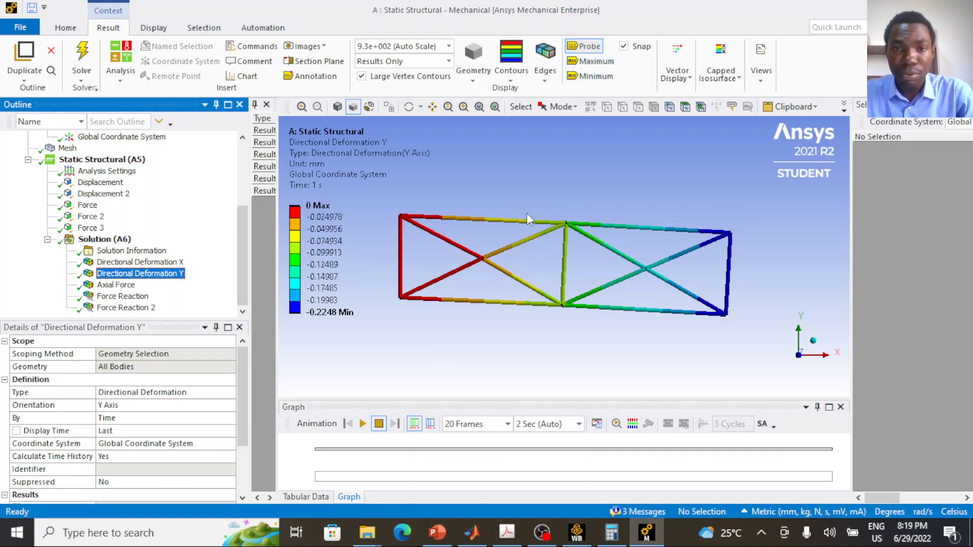
click(557, 234)
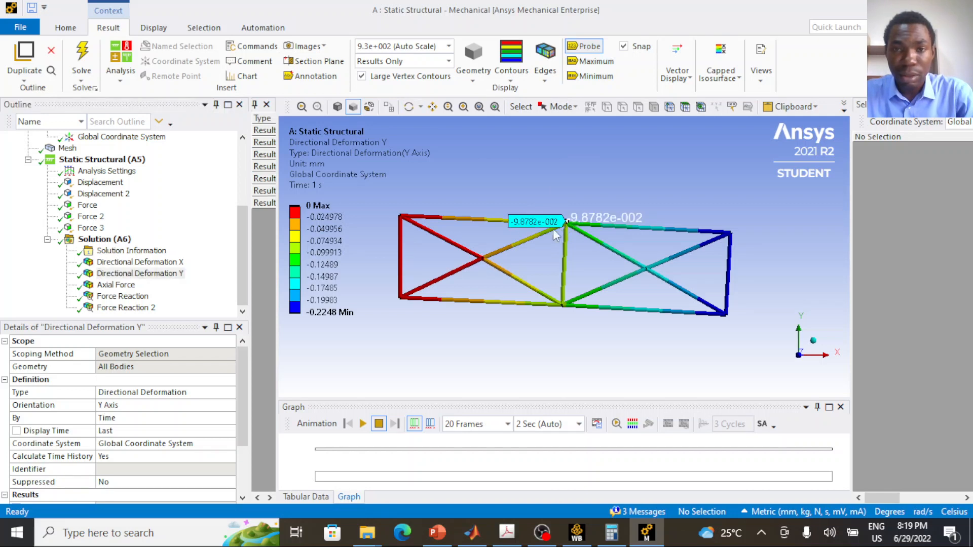
click(401, 216)
click(401, 298)
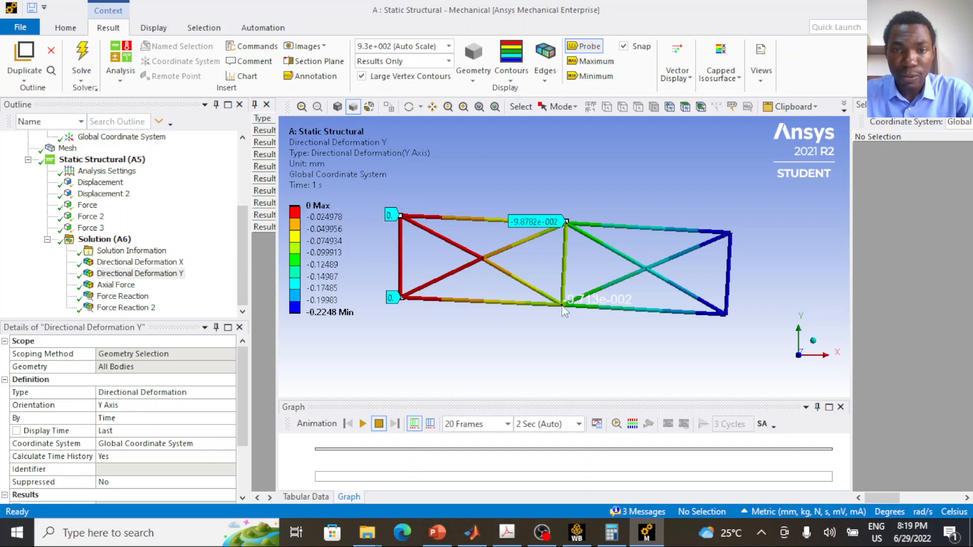
click(562, 306)
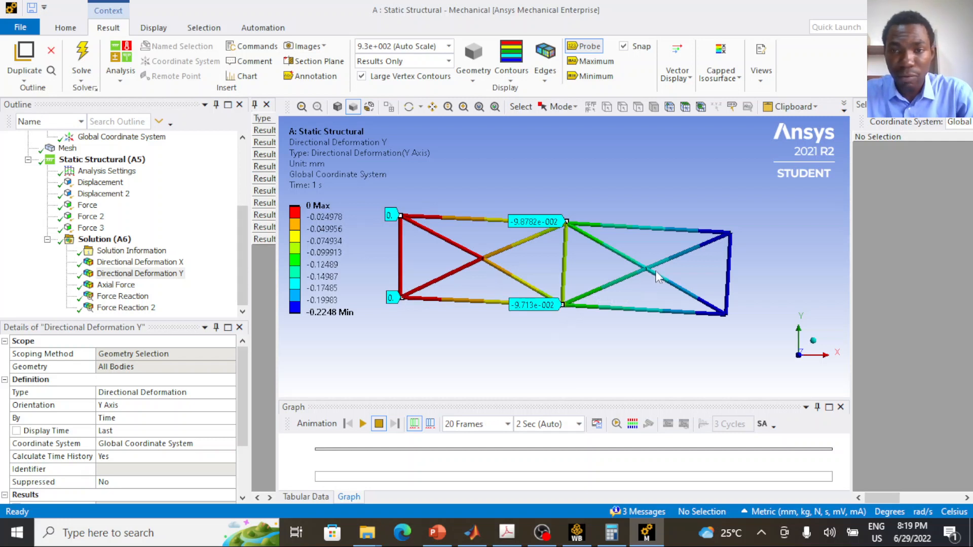
click(725, 314)
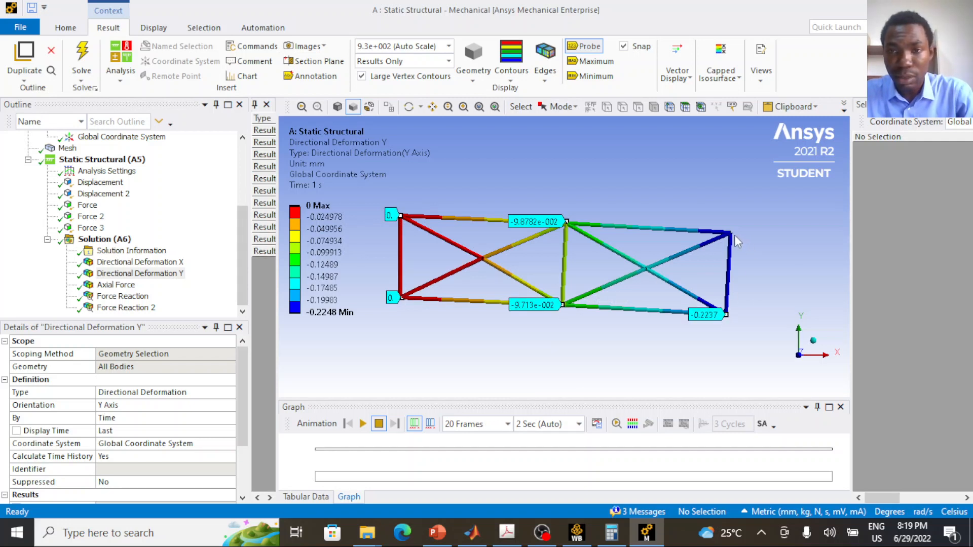
click(733, 233)
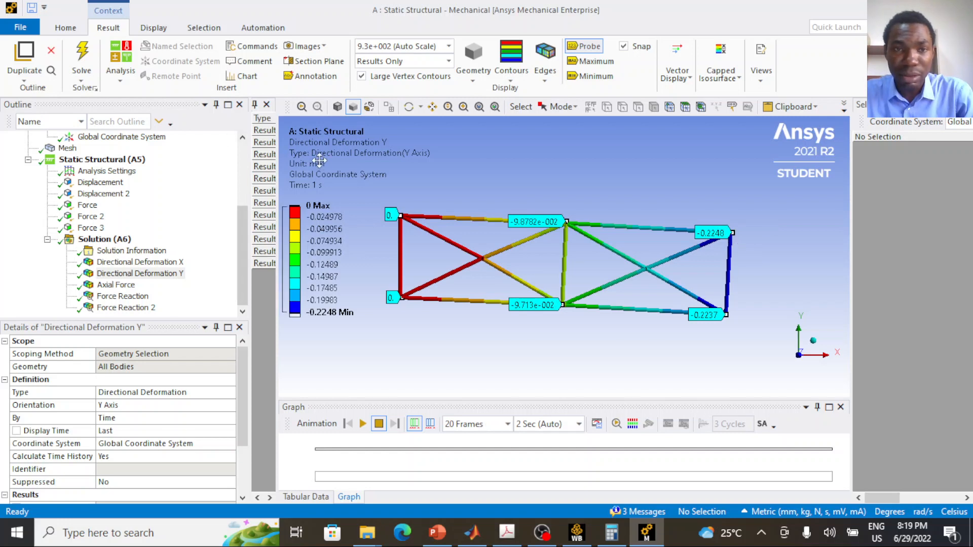
Display the Axial Force result and play its animation to examine how the member forces develop, then stop it
click(116, 284)
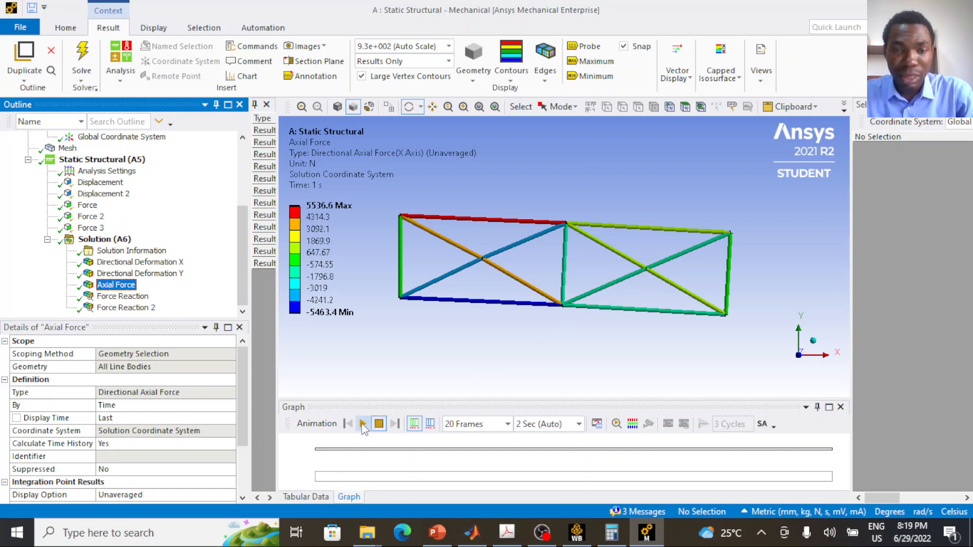
click(363, 424)
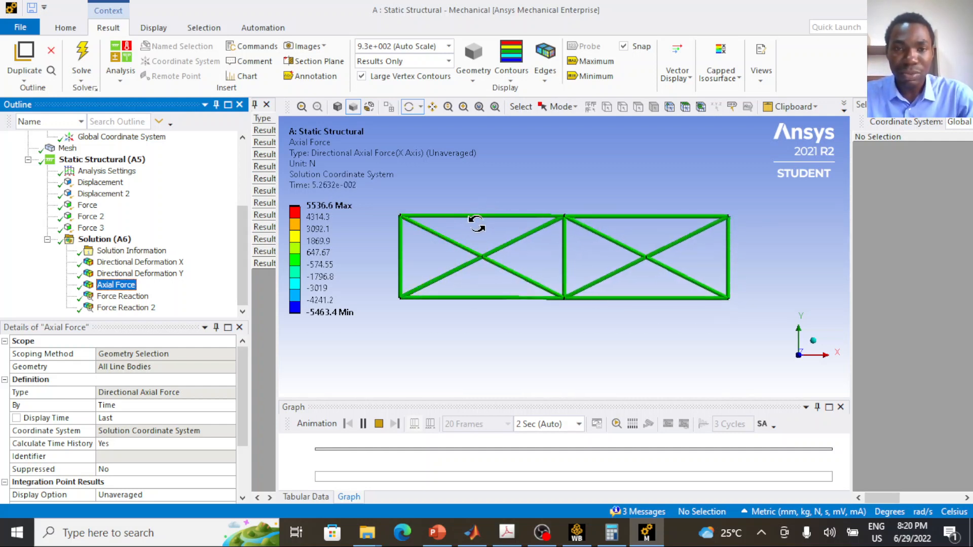
click(379, 424)
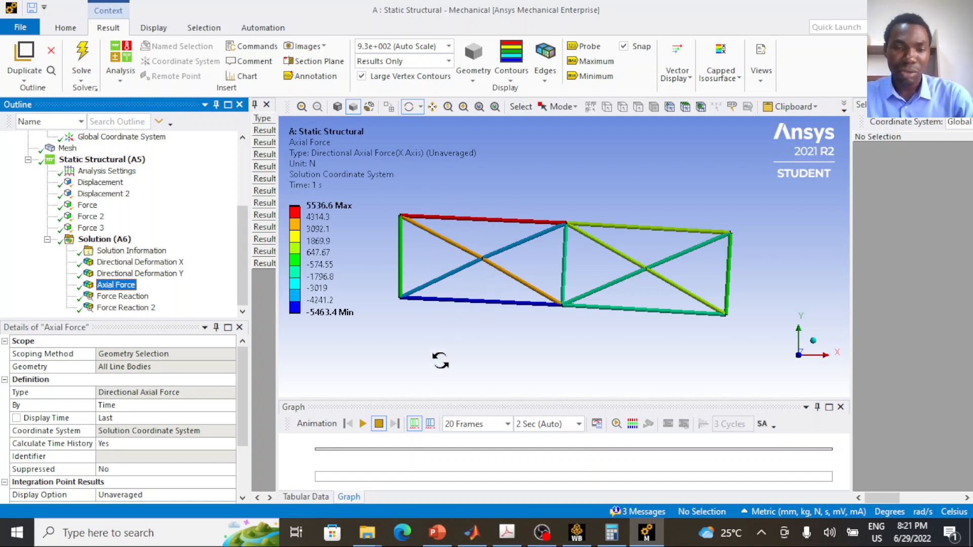
click(363, 424)
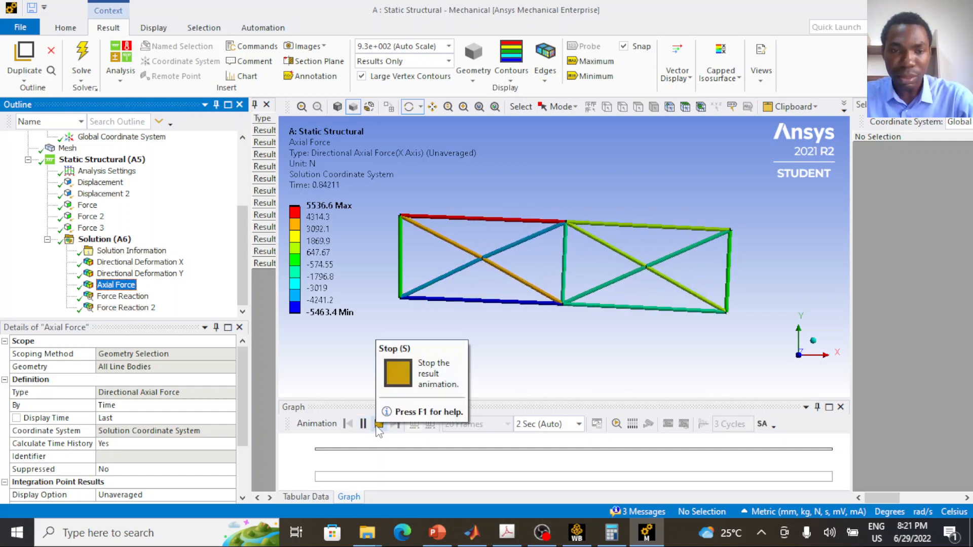
click(378, 425)
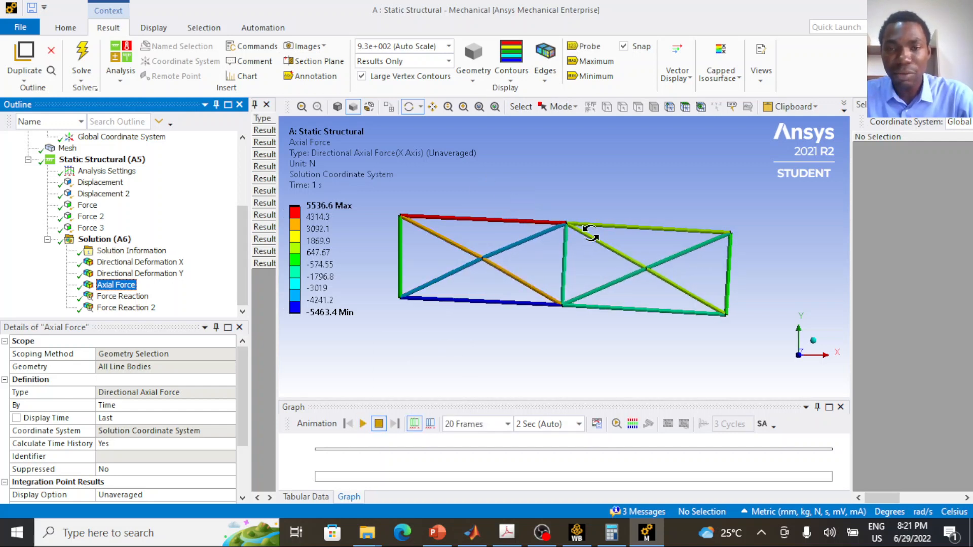
Turn off probe snapping and place Axial Force probe labels on the first bay's top chord, both diagonals, bottom chord and support-side vertical
click(598, 47)
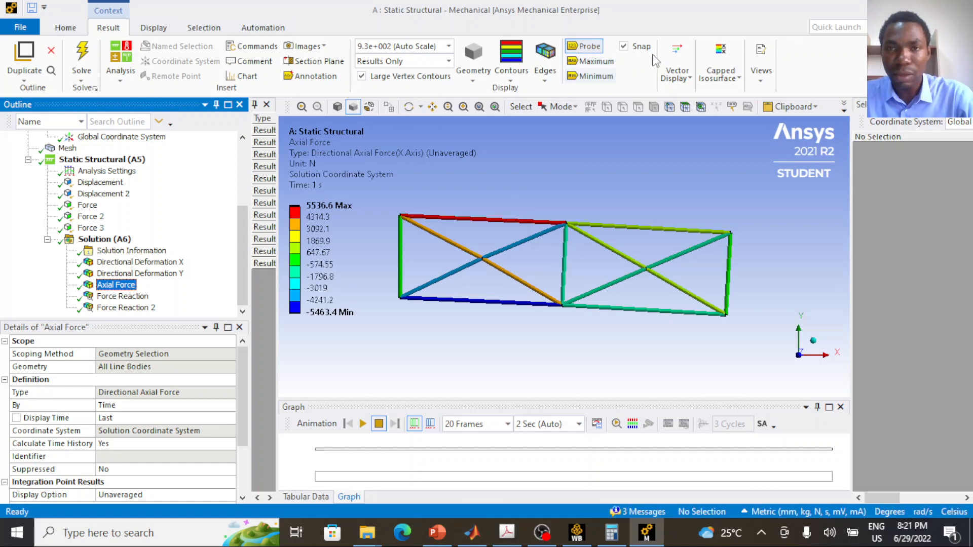
click(627, 50)
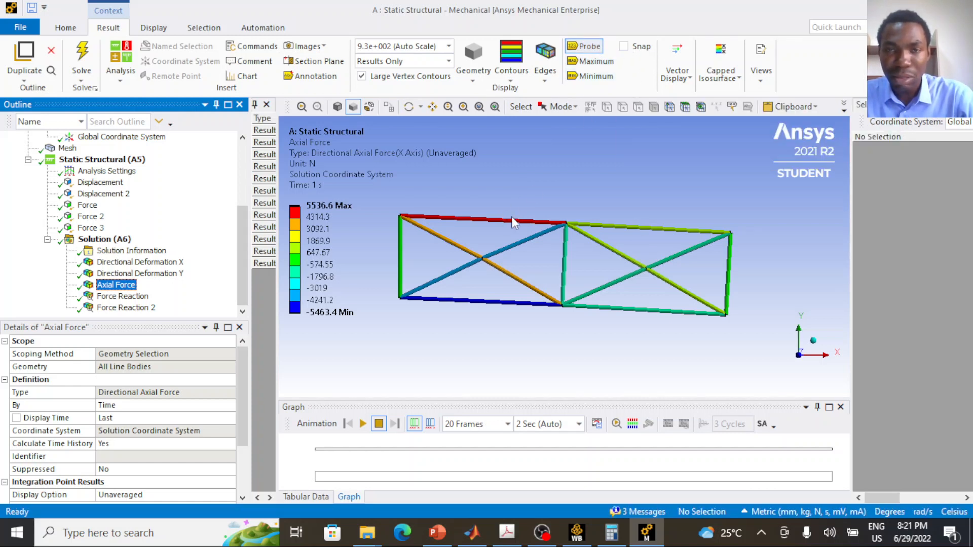
click(483, 223)
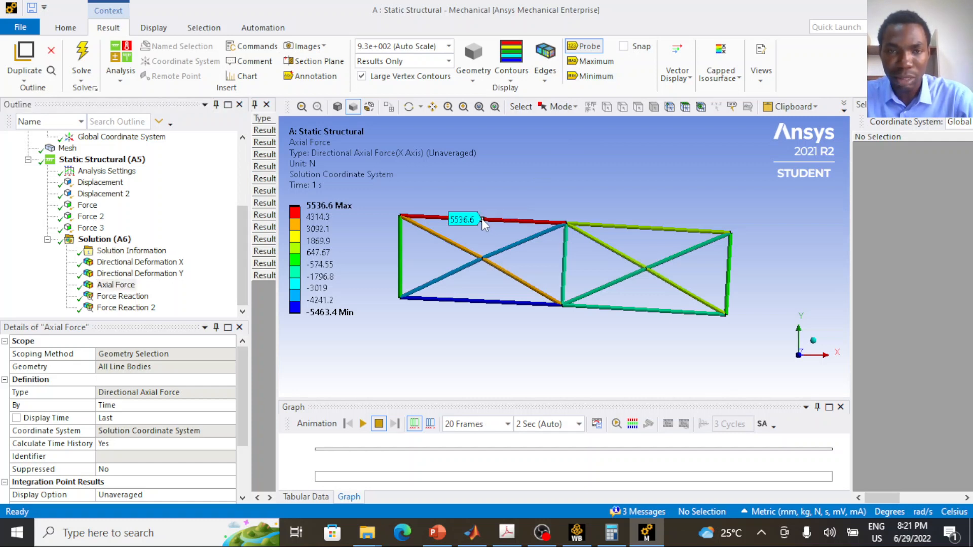
scroll(459, 225, up, 2)
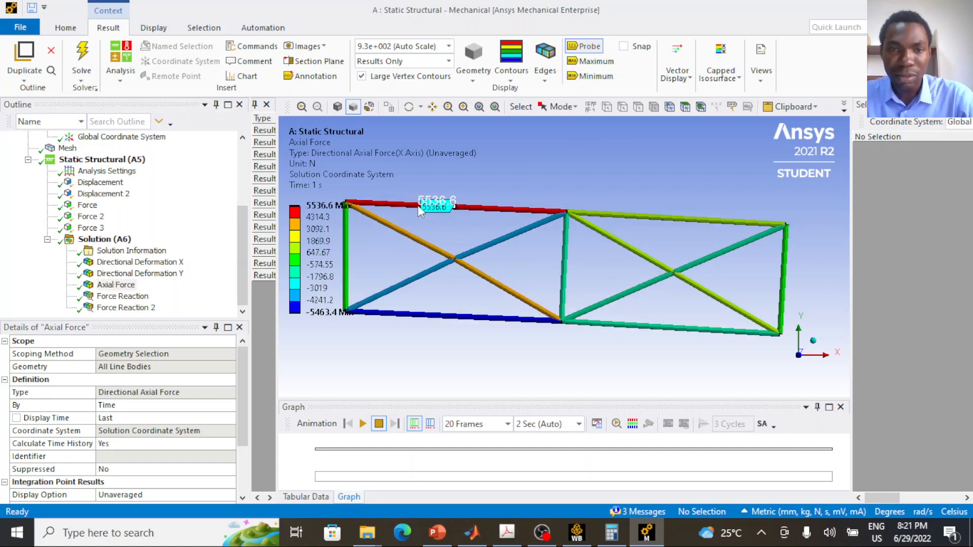
scroll(454, 216, down, 1)
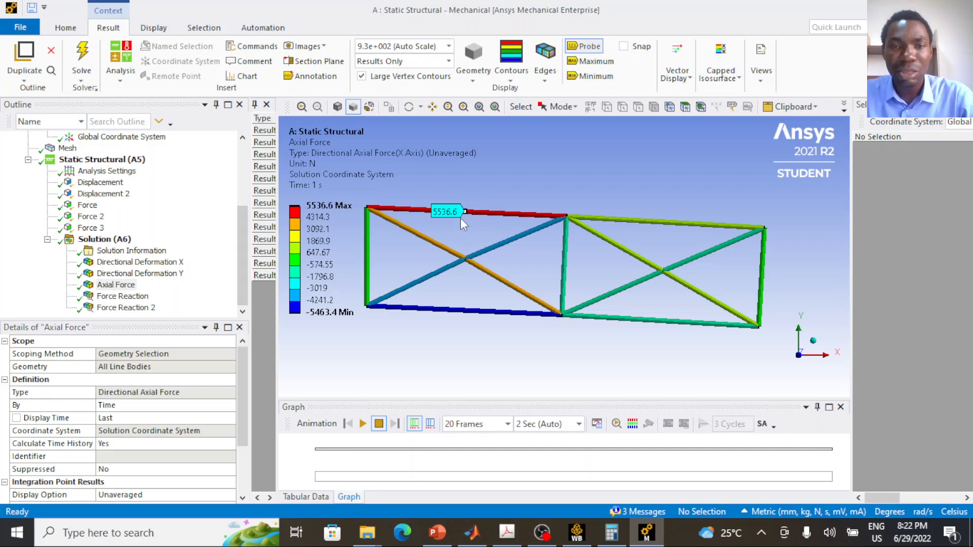
click(439, 245)
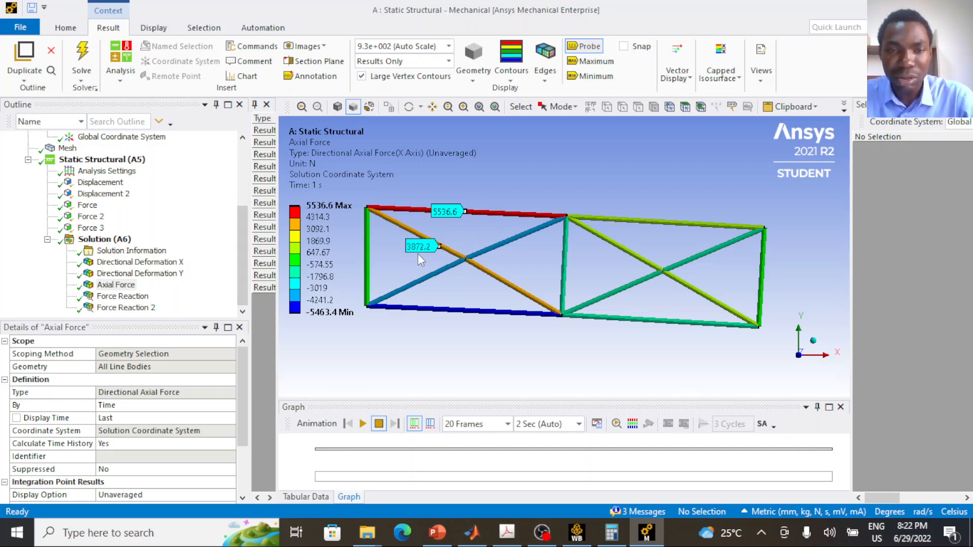
scroll(418, 256, up, 2)
scroll(412, 256, down, 2)
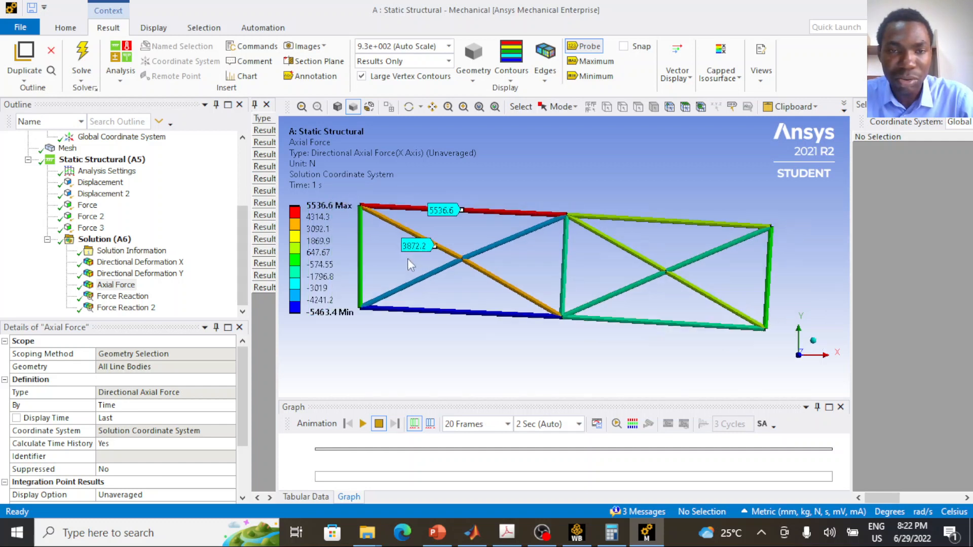
click(507, 241)
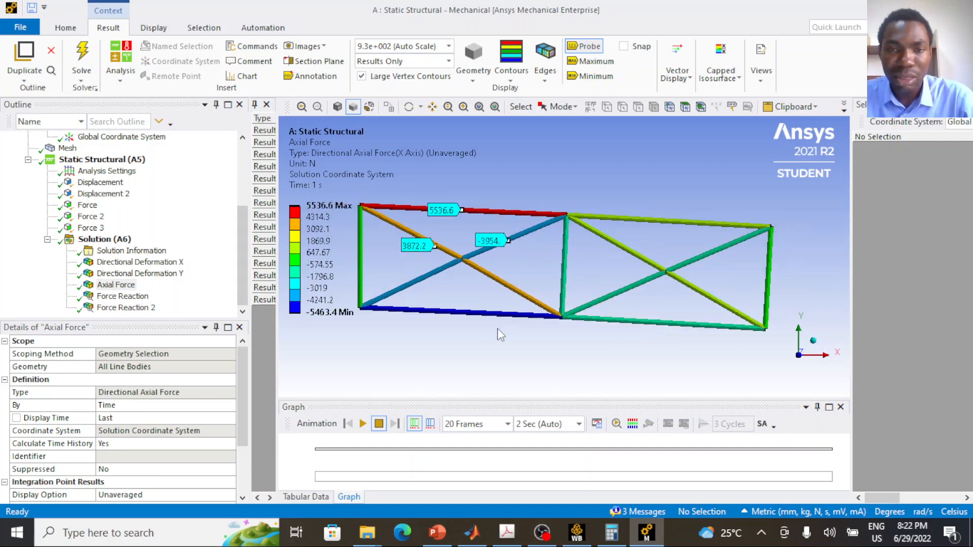
click(474, 315)
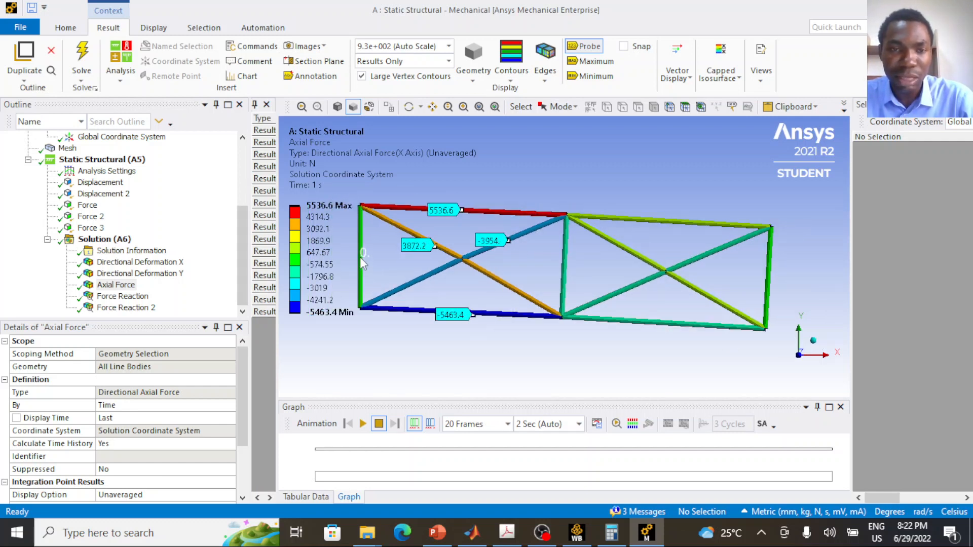
click(360, 257)
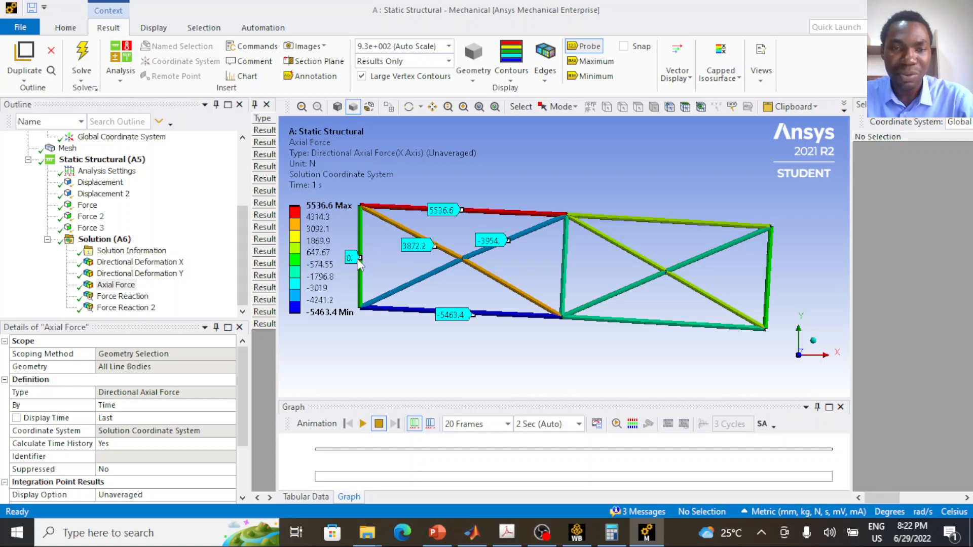
Place Axial Force probe labels on the middle vertical and on the second bay's top chord, diagonals, bottom chord and end vertical
click(566, 260)
click(643, 222)
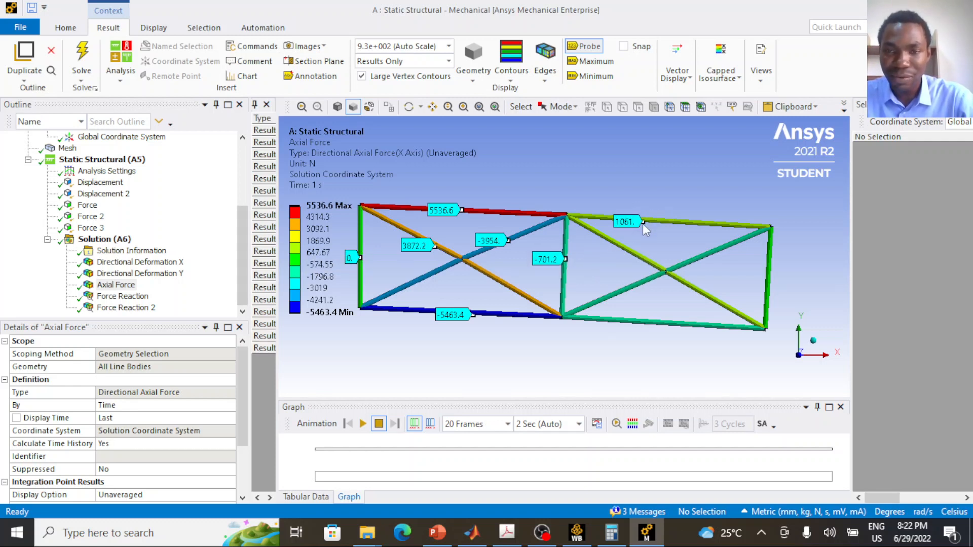
click(633, 252)
click(696, 259)
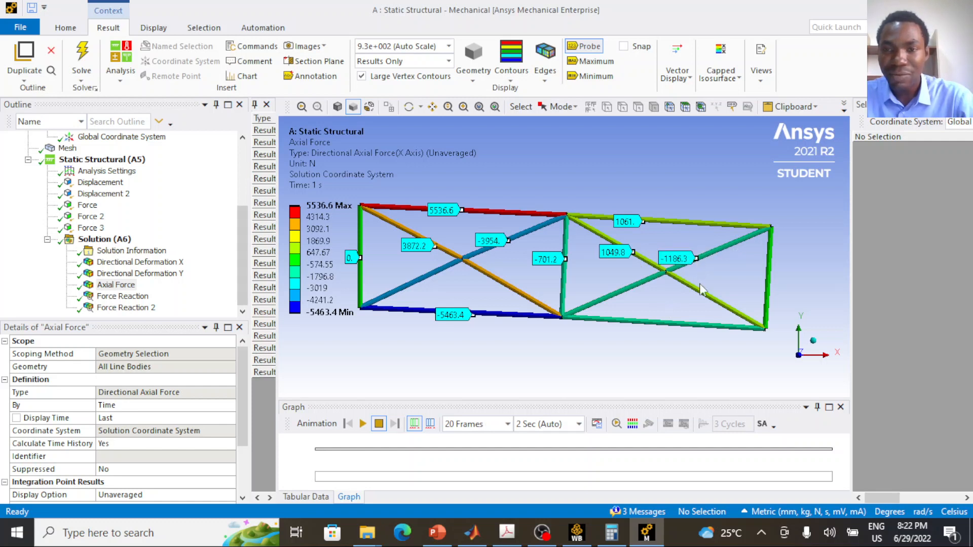
click(700, 323)
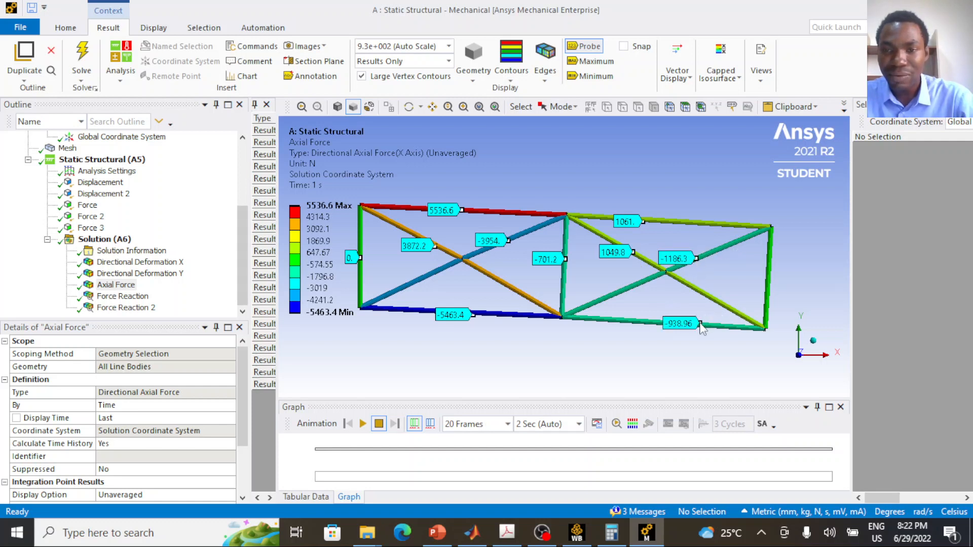
click(768, 280)
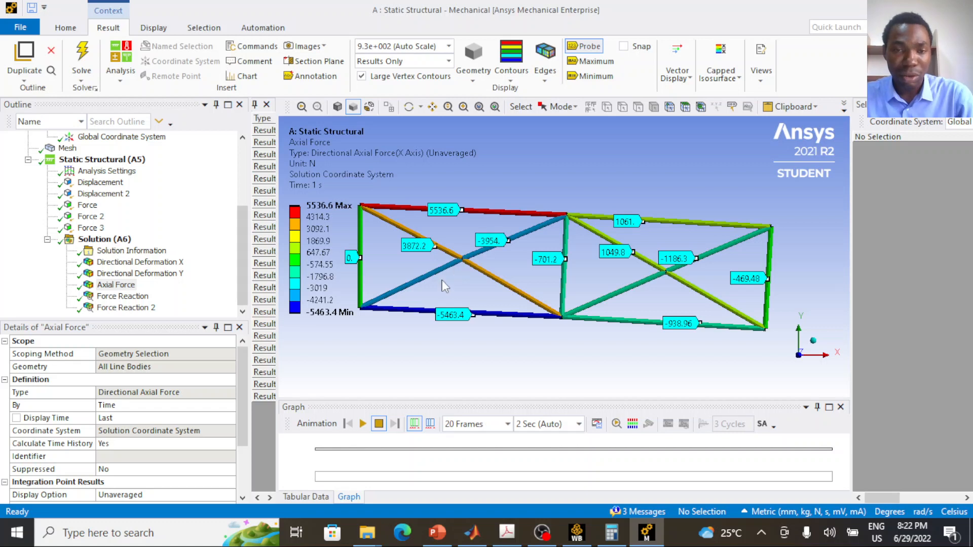
Display the Force Reaction result with its tabular data and examine the X and Y reaction components at the lower support
click(123, 298)
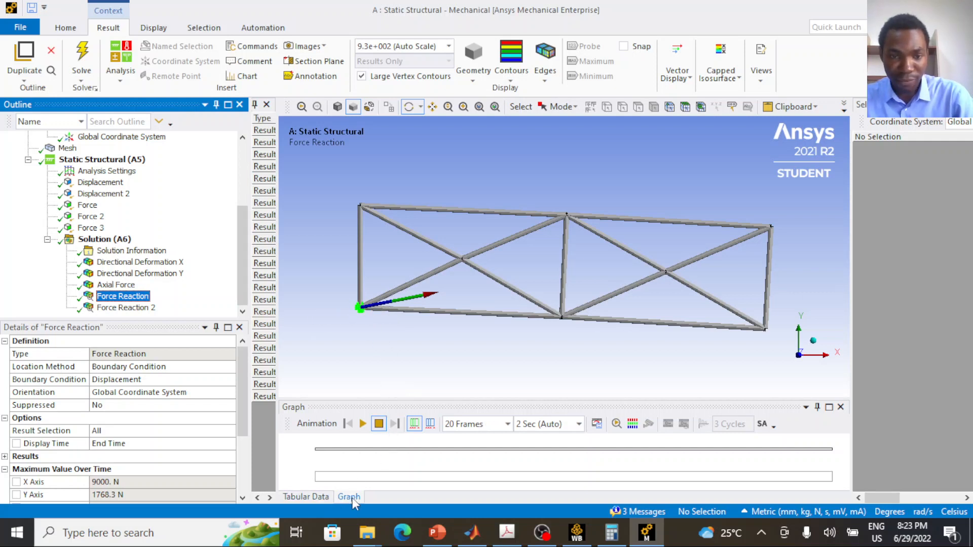
click(312, 497)
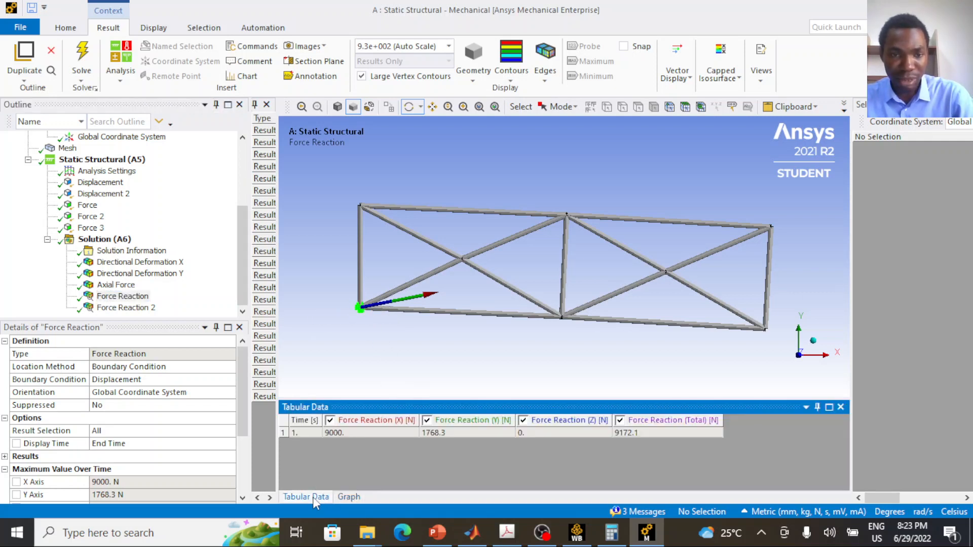
click(382, 432)
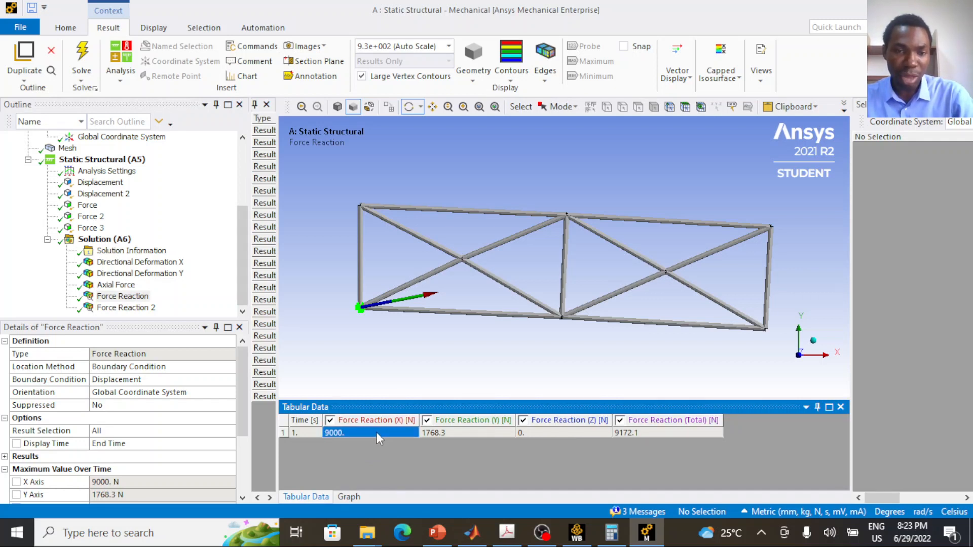
click(473, 434)
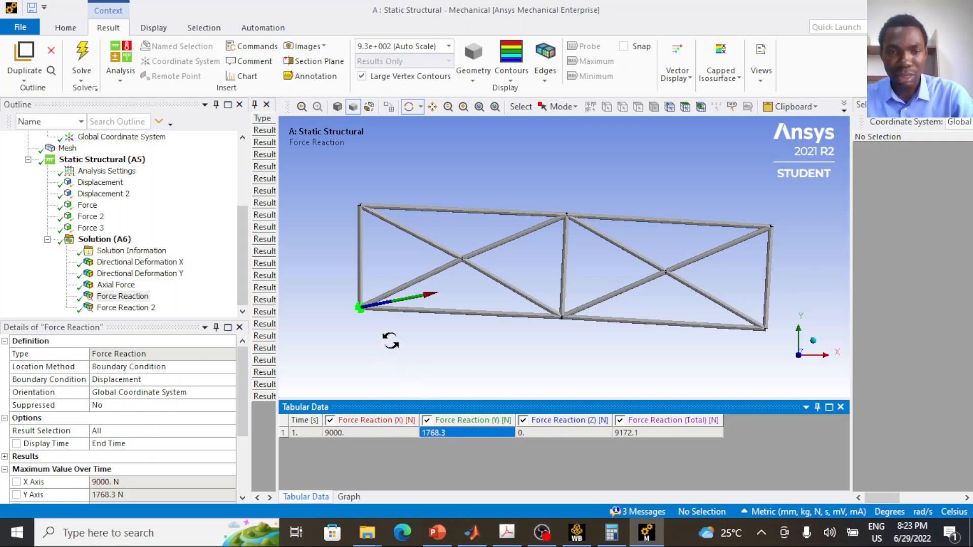
click(360, 433)
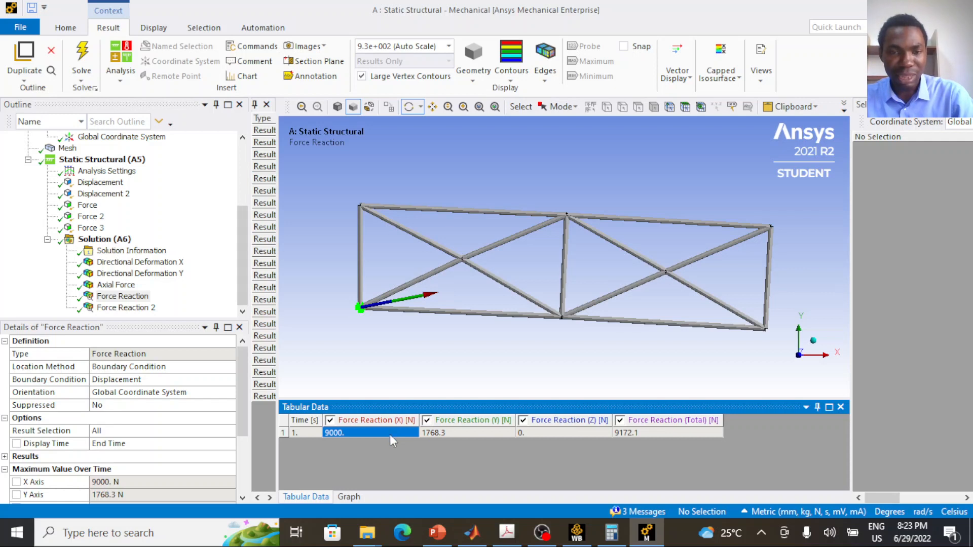
click(460, 434)
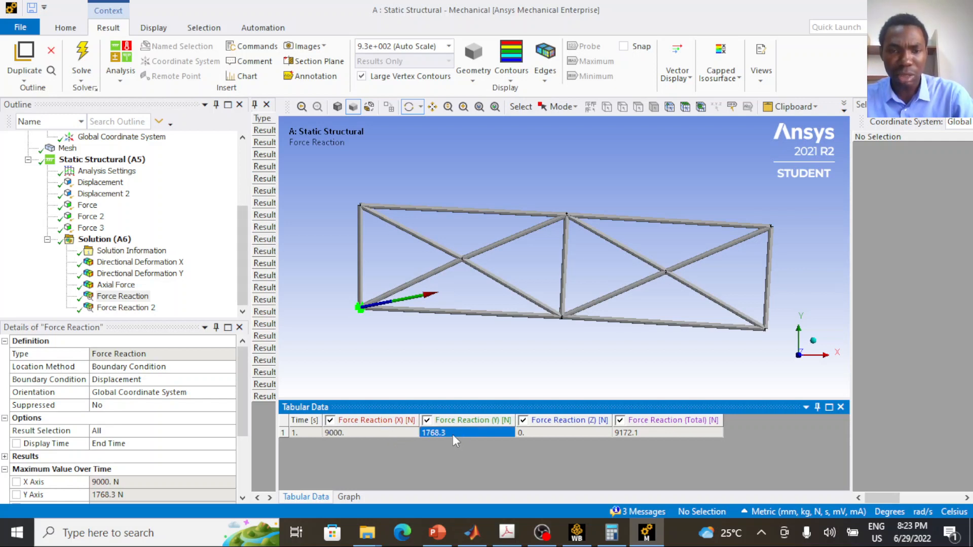
Examine the X and Y components of Force Reaction 2 at the upper support, and return to the Force Reaction result
click(142, 308)
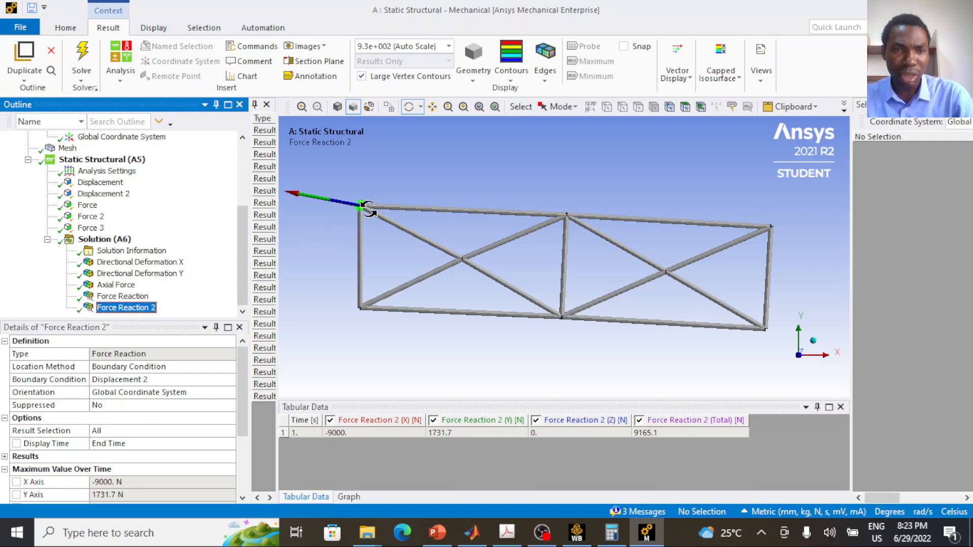
click(354, 434)
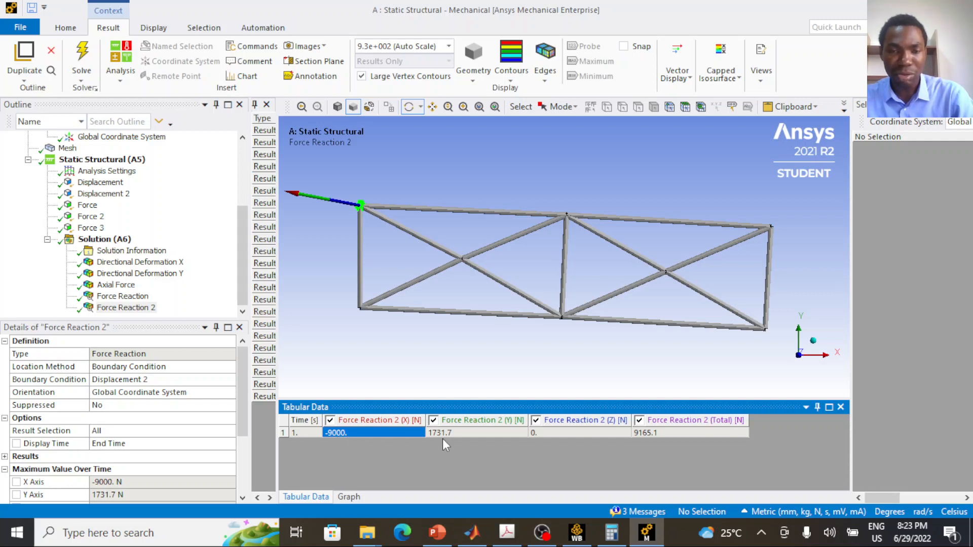
click(456, 432)
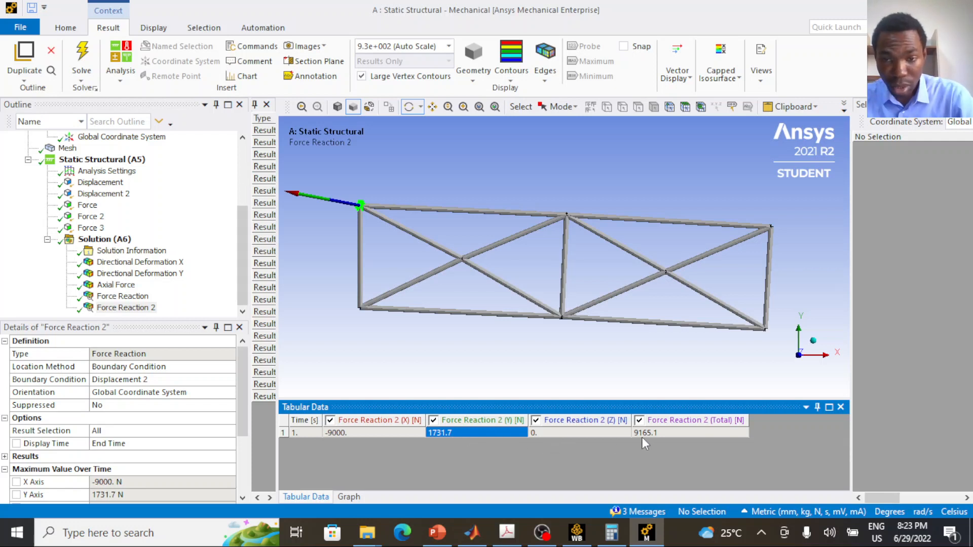
click(133, 297)
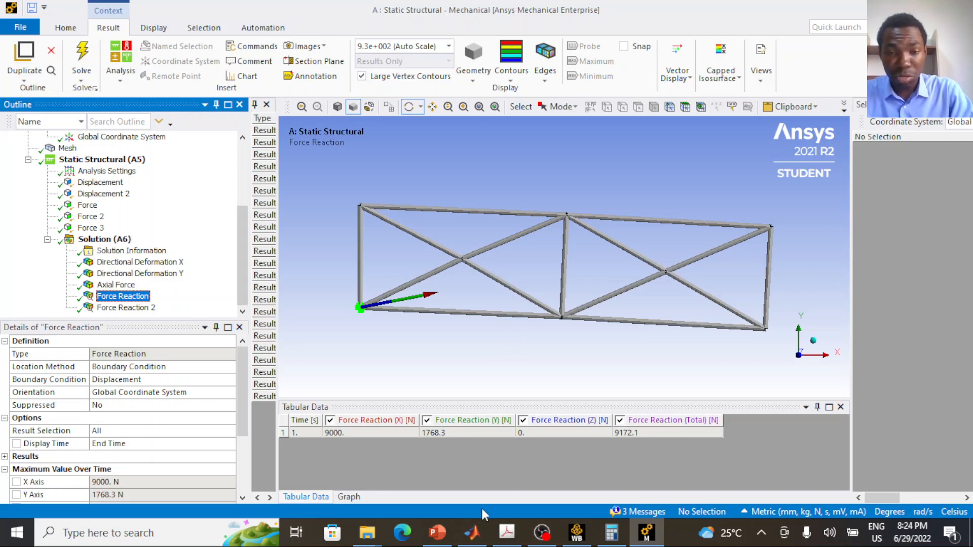
Switch to MATLAB and bring up the Multi_Point_Constraints.mlx live script beside the 2D truss stiffness-method script
click(474, 535)
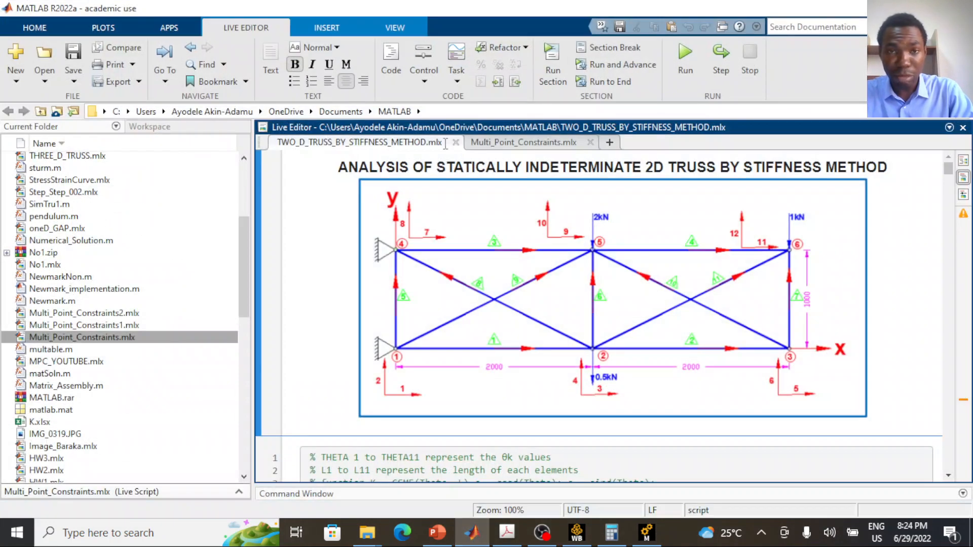
click(499, 143)
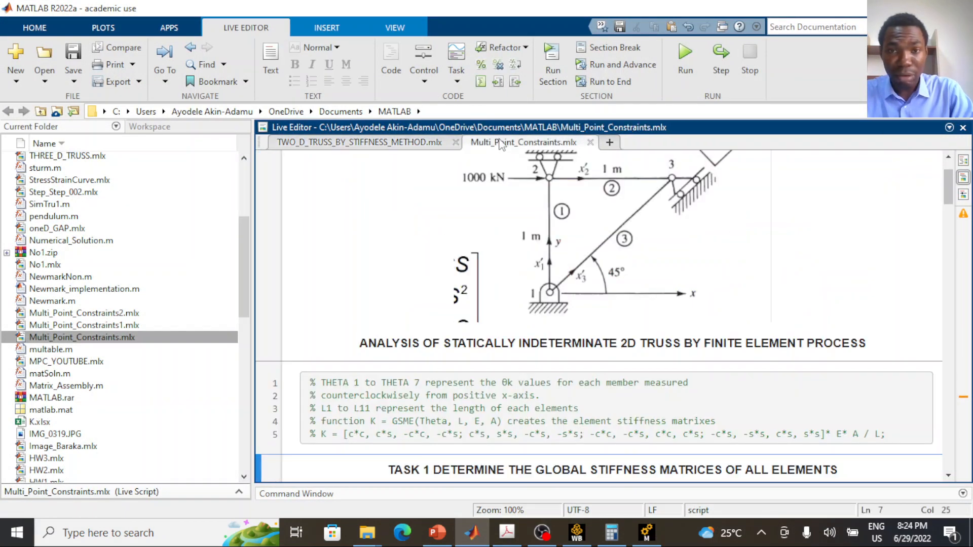